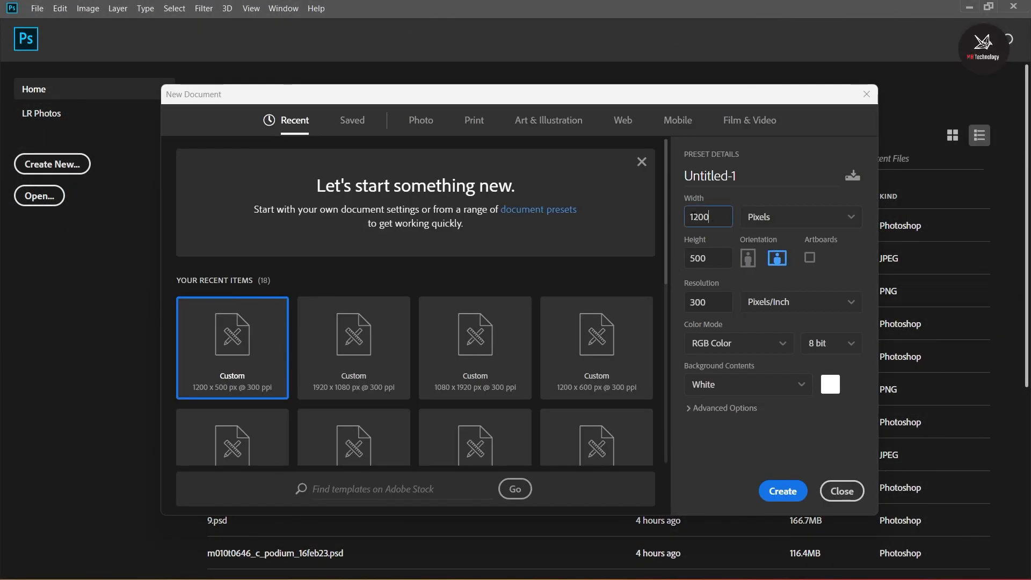
Create a portrait document named Stories Design, 1080 pixels wide and 1920 pixels high, at 300 pixels/inch with a white background
{"action": "type", "text": "1080"}
{"action": "left_click", "coordinate": [718, 263]}
{"action": "type", "text": "1920"}
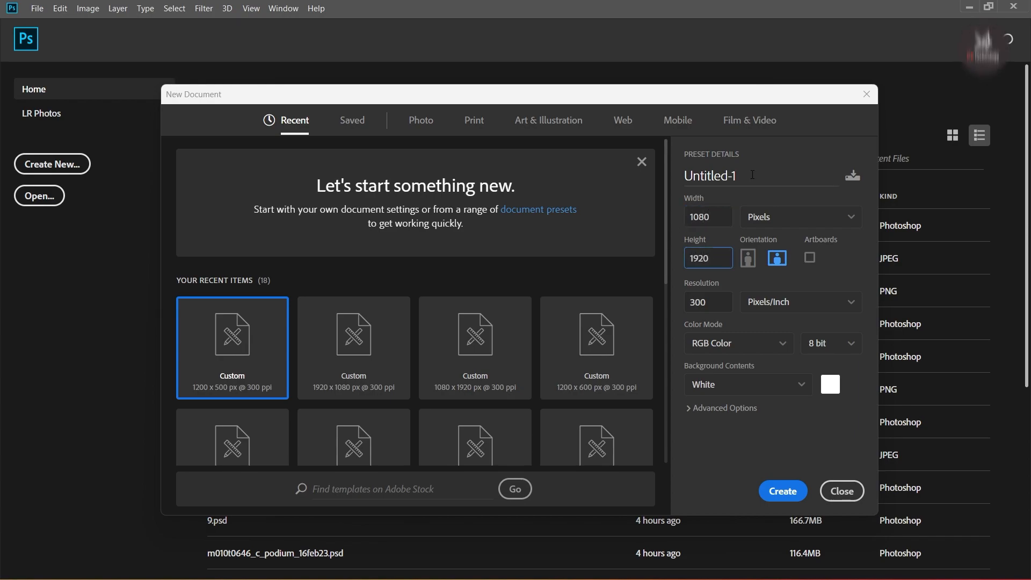
{"action": "key", "text": "Tab"}
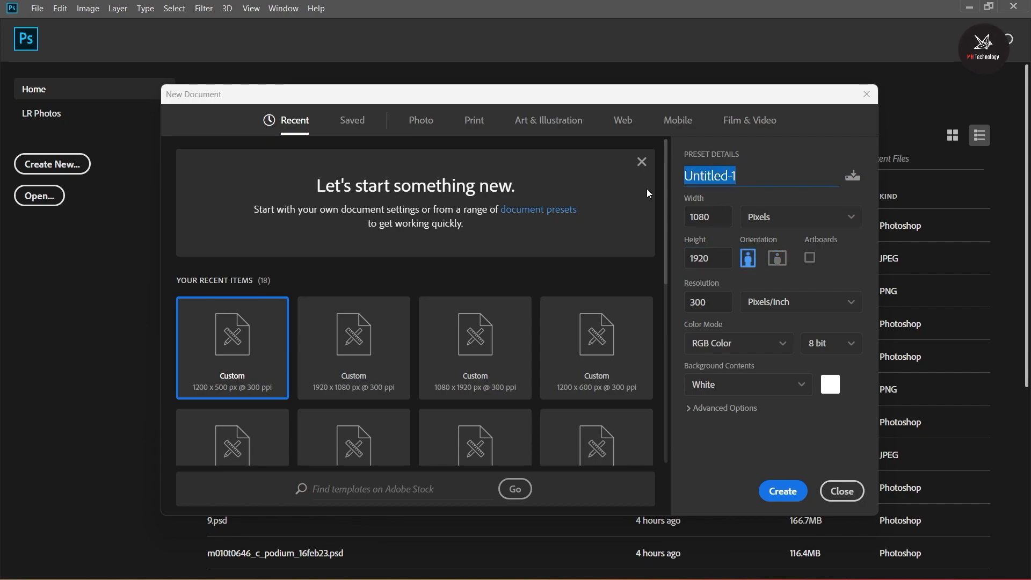
{"action": "type", "text": "Stories Design"}
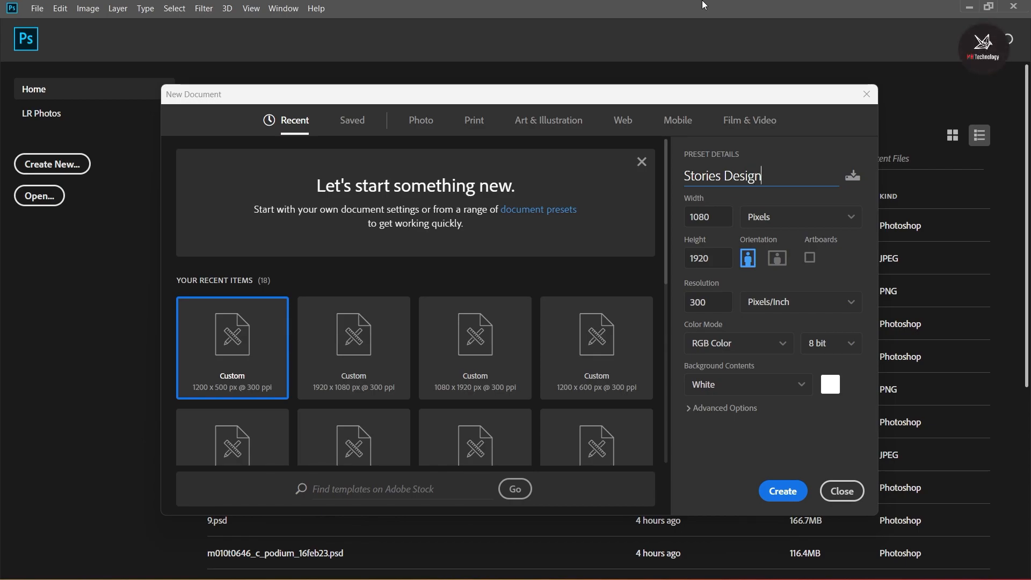
{"action": "left_click", "coordinate": [783, 490]}
Place ruler guides along all four edges of the canvas
{"action": "left_click_drag", "start_coordinate": [417, 69], "coordinate": [428, 147]}
{"action": "left_click_drag", "start_coordinate": [59, 225], "coordinate": [429, 223]}
{"action": "left_click_drag", "start_coordinate": [59, 248], "coordinate": [622, 246]}
{"action": "left_click_drag", "start_coordinate": [525, 70], "coordinate": [554, 490]}
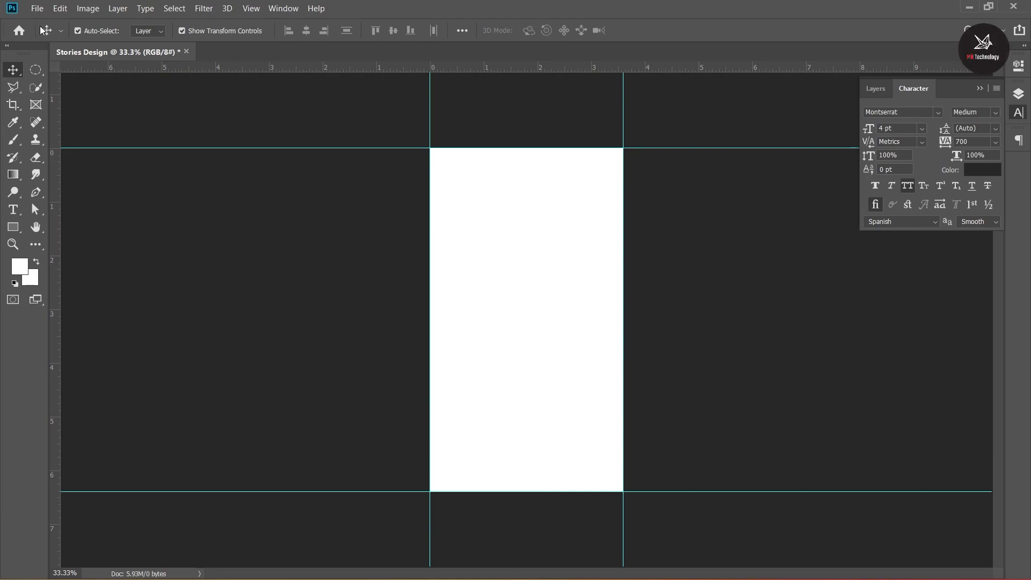
Embed the hexagonal pendant image, scale it to about 35%, and align it with the canvas's top edge
{"action": "left_click", "coordinate": [37, 8]}
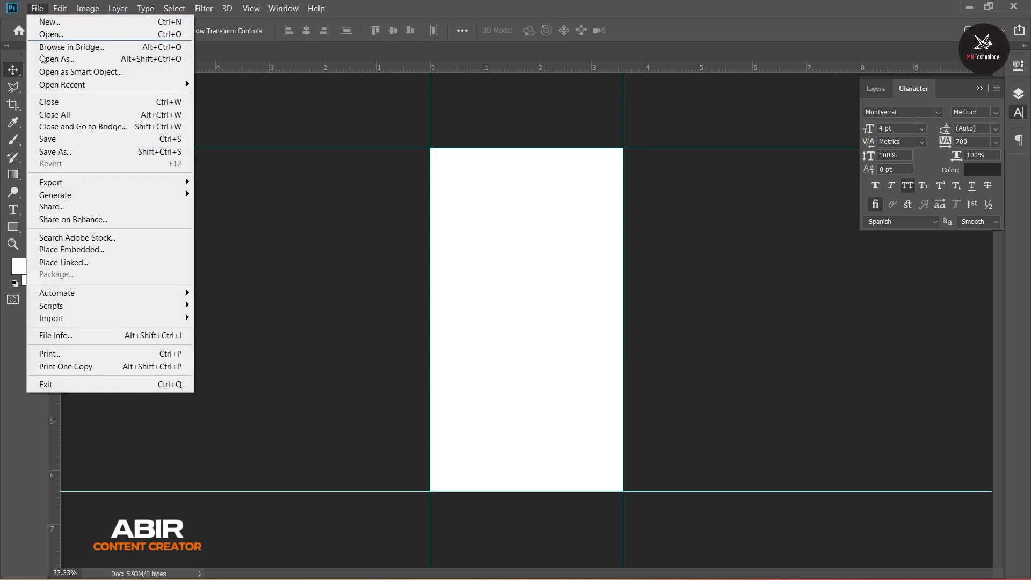
{"action": "left_click", "coordinate": [45, 249]}
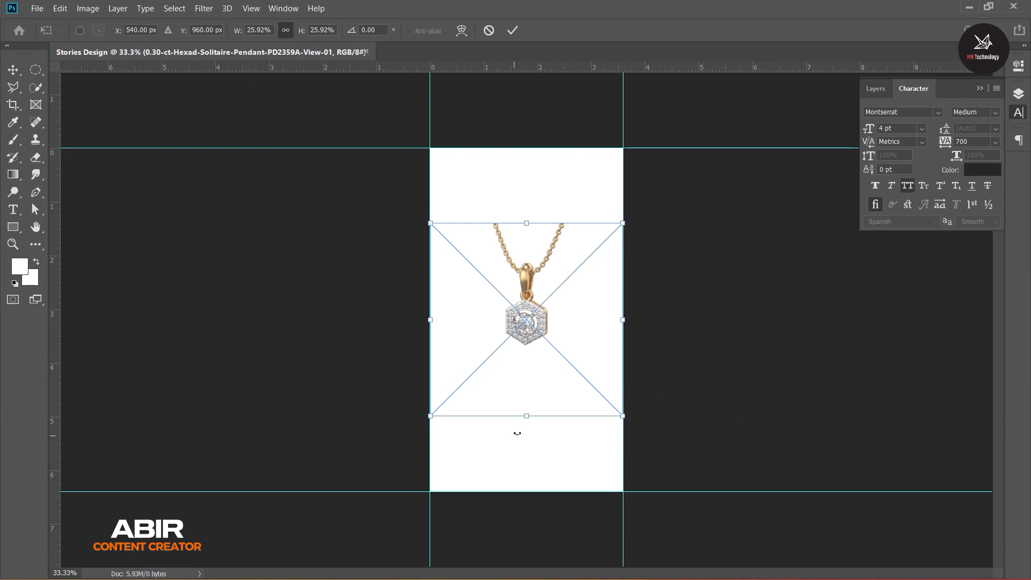
{"action": "left_click_drag", "start_coordinate": [527, 417], "coordinate": [529, 456]}
{"action": "left_click_drag", "start_coordinate": [538, 356], "coordinate": [536, 283]}
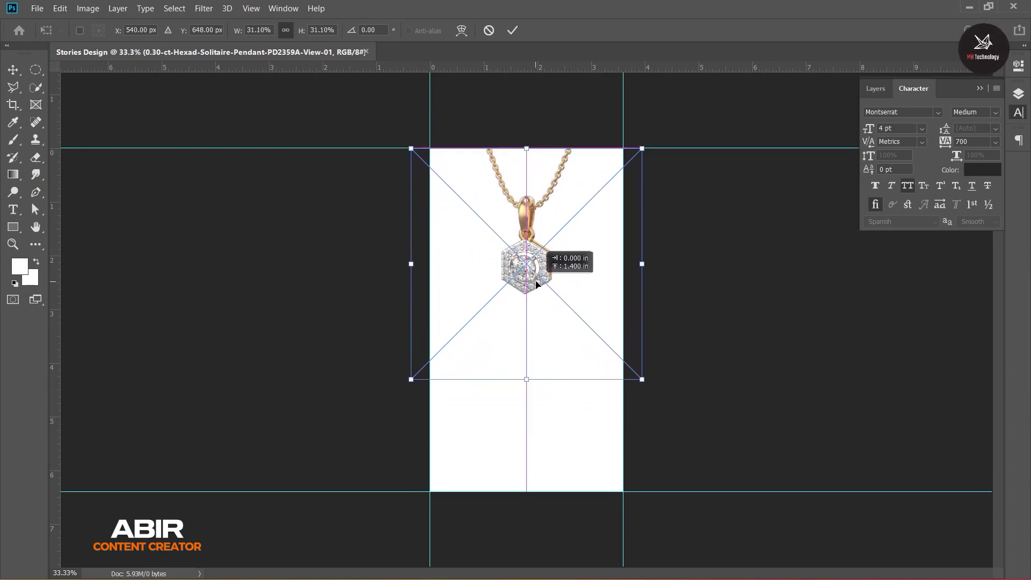
{"action": "left_click_drag", "start_coordinate": [527, 380], "coordinate": [533, 407]}
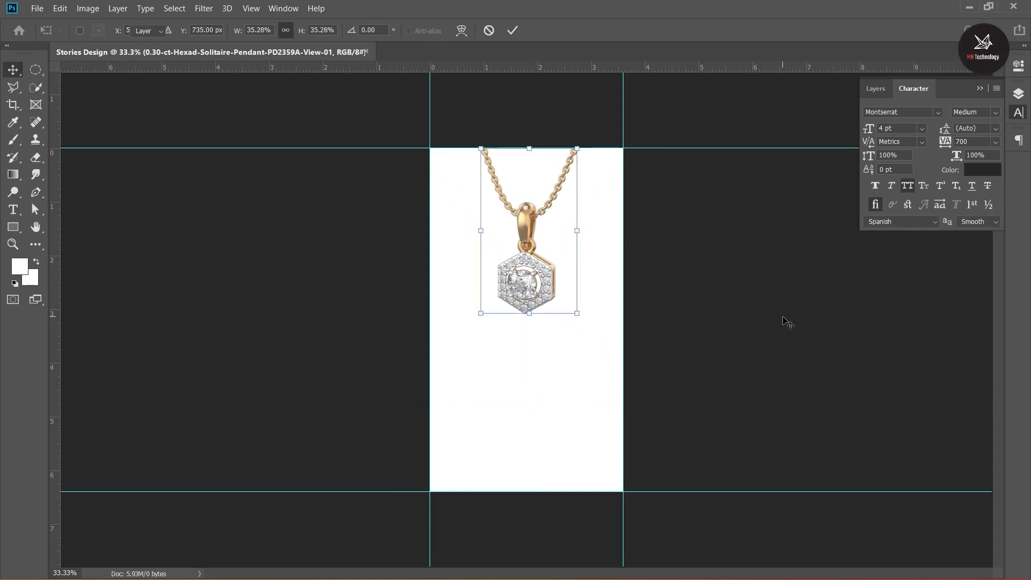
{"action": "key", "text": "Return"}
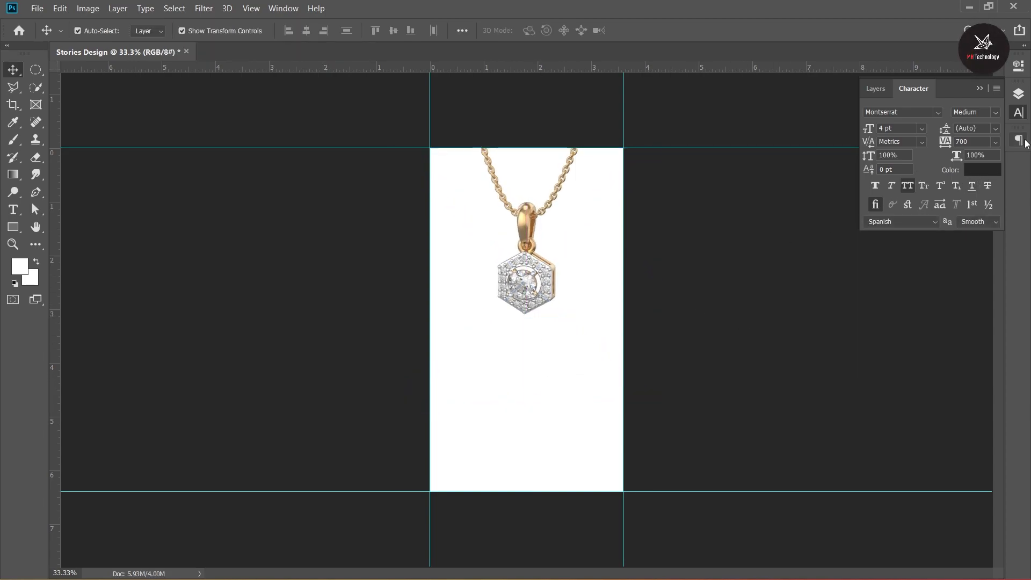
Rename the pendant layer to image and duplicate it, moving the copy beneath the original
{"action": "left_click", "coordinate": [1015, 95]}
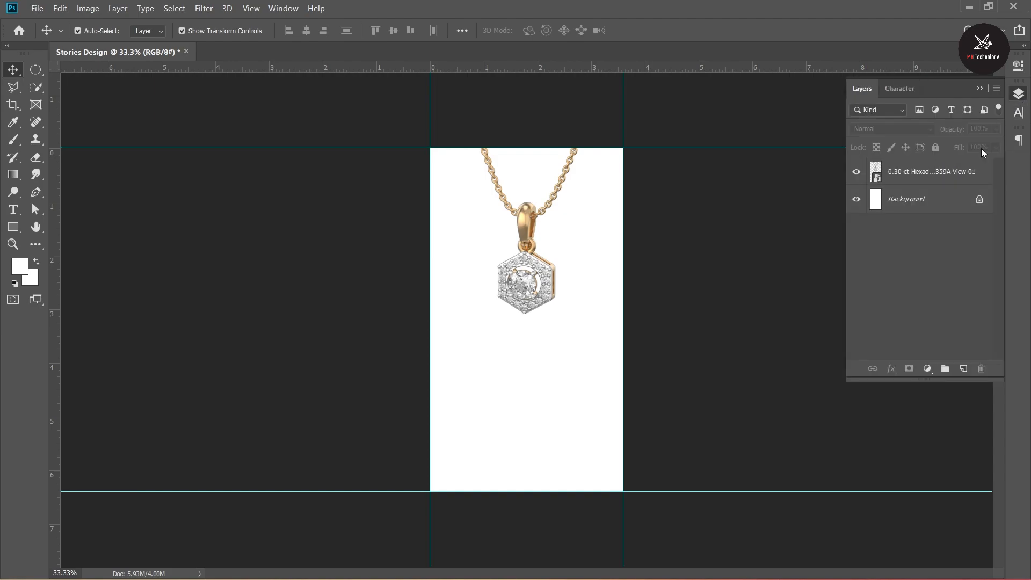
{"action": "double_click", "coordinate": [931, 178]}
{"action": "type", "text": "image"}
{"action": "left_click", "coordinate": [961, 248]}
{"action": "left_click", "coordinate": [923, 176]}
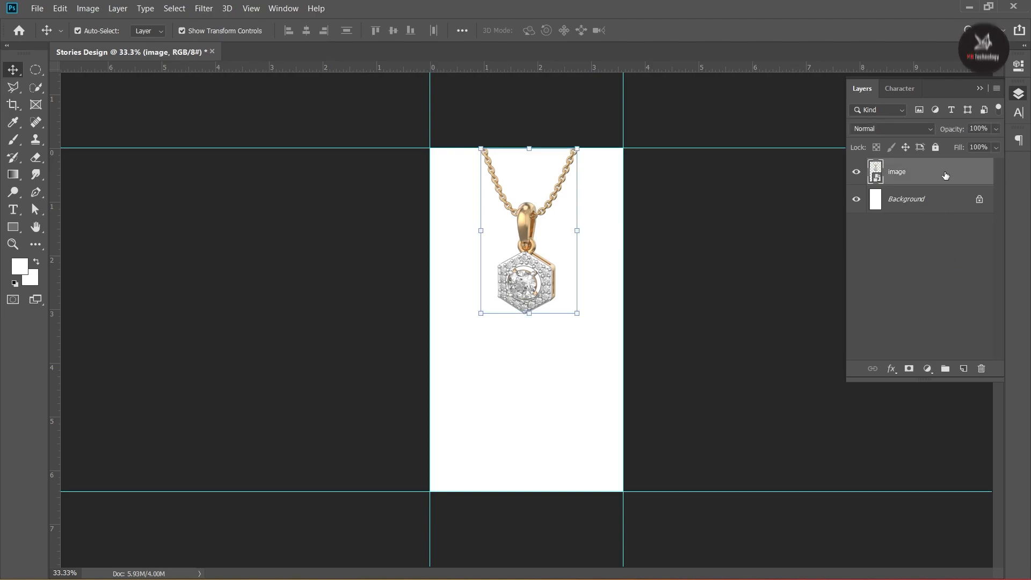
{"action": "left_click_drag", "start_coordinate": [926, 177], "coordinate": [963, 368]}
{"action": "left_click_drag", "start_coordinate": [921, 172], "coordinate": [923, 200]}
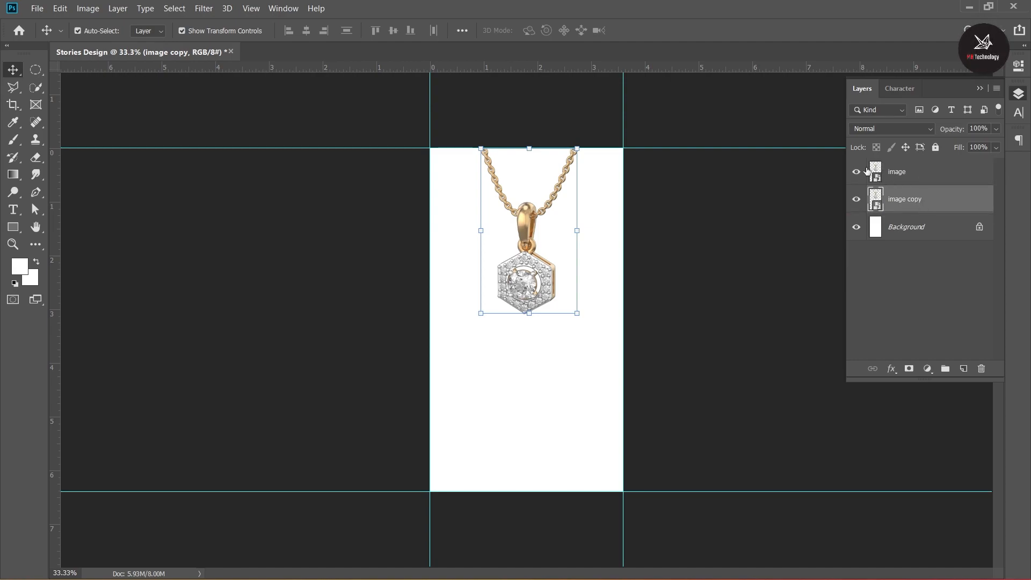
Give the image copy layer a dark grey Color Overlay and convert it to a smart object
{"action": "right_click", "coordinate": [926, 201]}
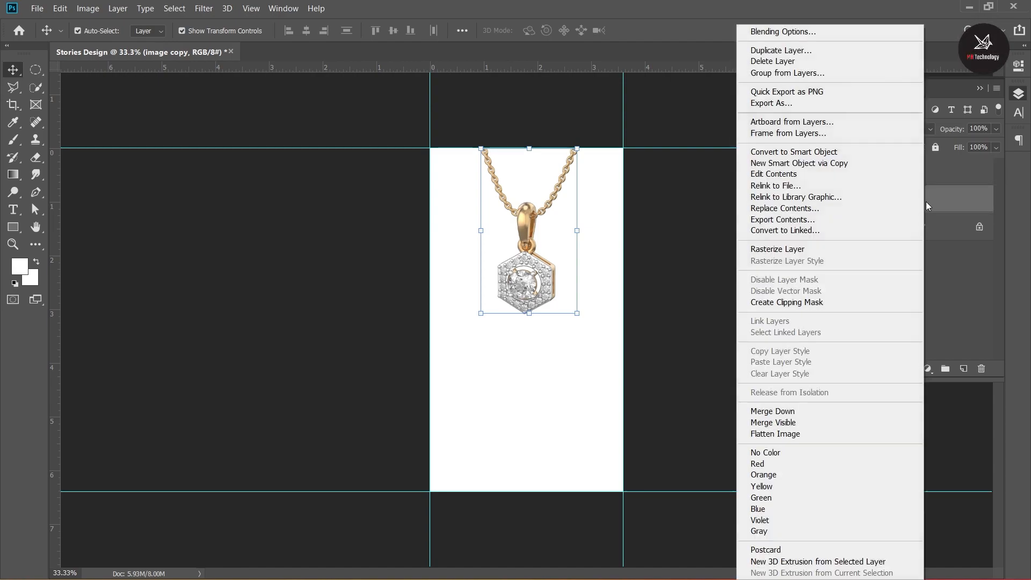
{"action": "left_click", "coordinate": [770, 32]}
{"action": "left_click_drag", "start_coordinate": [670, 144], "coordinate": [729, 168]}
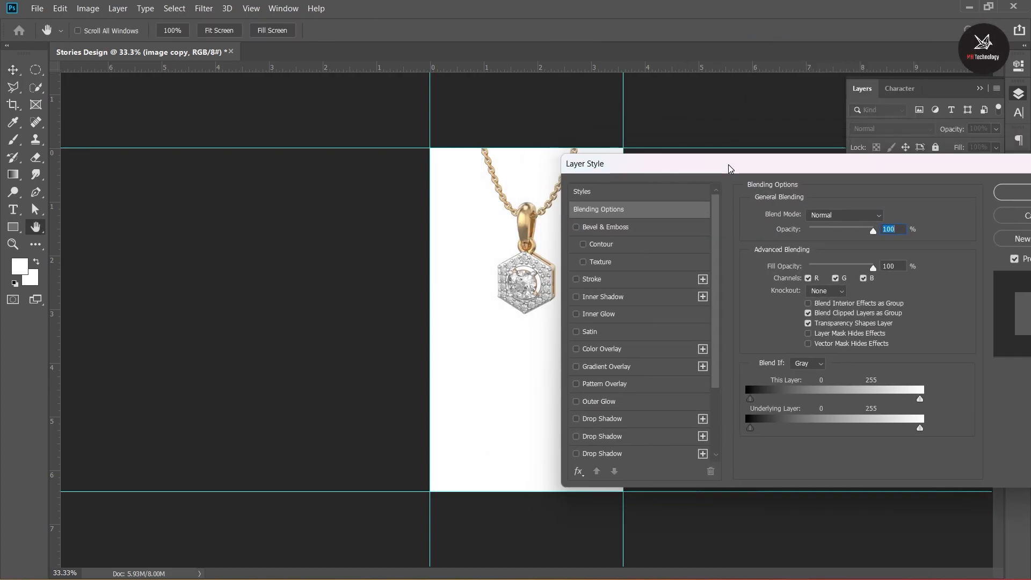
{"action": "left_click", "coordinate": [599, 349]}
{"action": "left_click_drag", "start_coordinate": [925, 177], "coordinate": [583, 181]}
{"action": "left_click", "coordinate": [713, 204]}
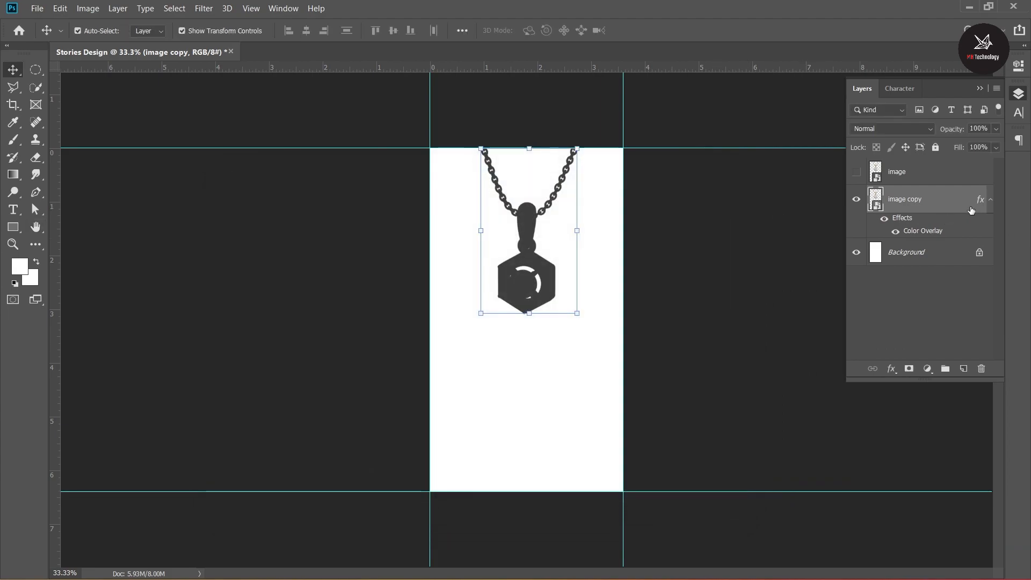
{"action": "right_click", "coordinate": [920, 202]}
{"action": "left_click", "coordinate": [764, 154]}
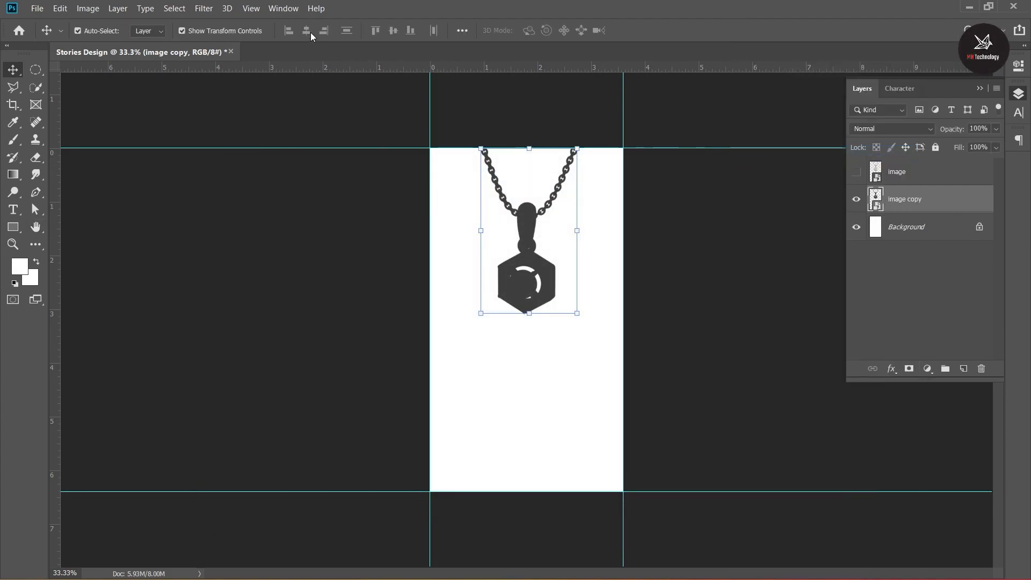
Apply a Gaussian Blur with a 10-pixel radius to the image copy layer and show the original image layer
{"action": "left_click", "coordinate": [203, 8]}
{"action": "mouse_move", "coordinate": [234, 151]}
{"action": "left_click", "coordinate": [421, 200]}
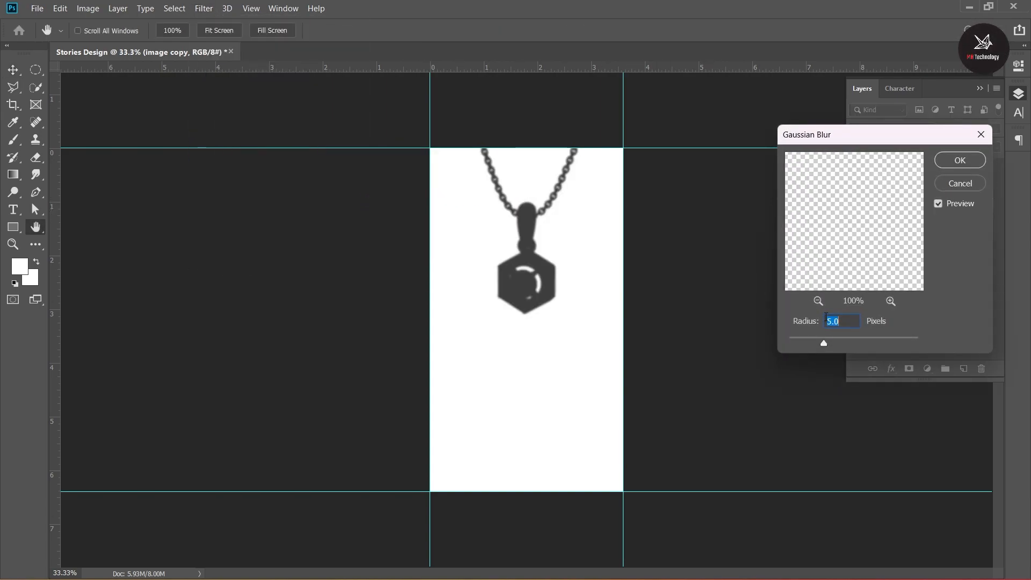
{"action": "left_click", "coordinate": [841, 337]}
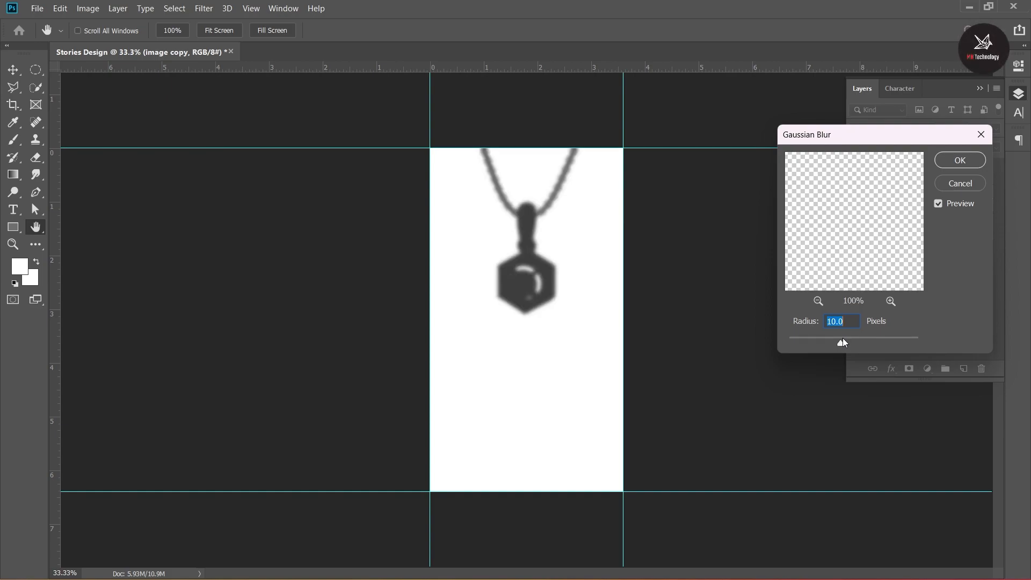
{"action": "left_click", "coordinate": [959, 160]}
{"action": "left_click", "coordinate": [856, 171]}
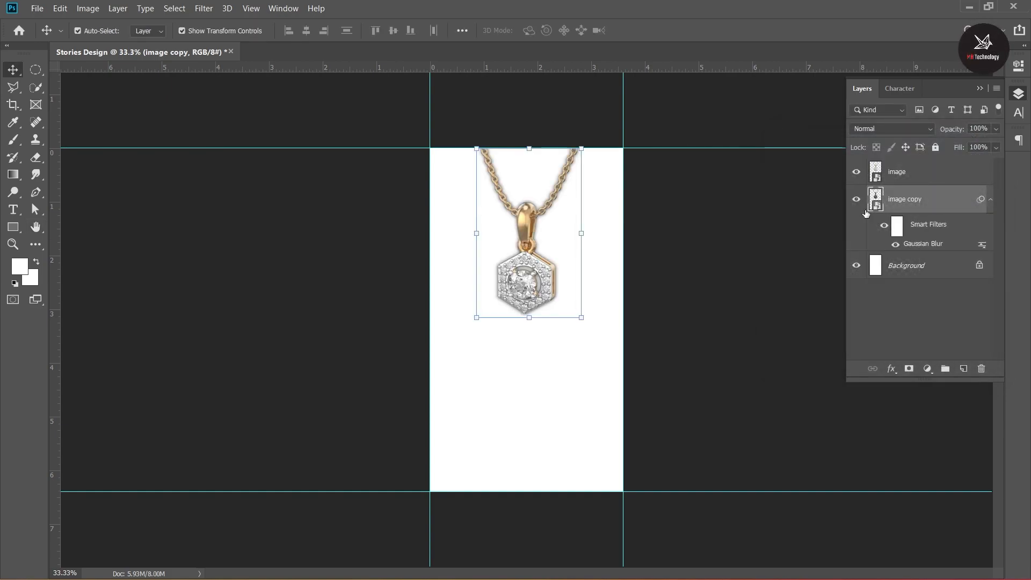
Collapse the image copy's filter list and shift the blurred copy to the right of the pendant as a shadow
{"action": "left_click", "coordinate": [990, 201]}
{"action": "left_click", "coordinate": [944, 204]}
{"action": "key", "text": "shift+Right"}
{"action": "key", "text": "shift+Right"}
{"action": "key", "text": "shift+Right"}
{"action": "key", "text": "shift+Right"}
{"action": "key", "text": "shift+Right"}
{"action": "key", "text": "shift+Right"}
{"action": "key", "text": "shift+Right"}
Scale the blurred pendant copy down slightly from its lower edge
{"action": "left_click", "coordinate": [539, 316]}
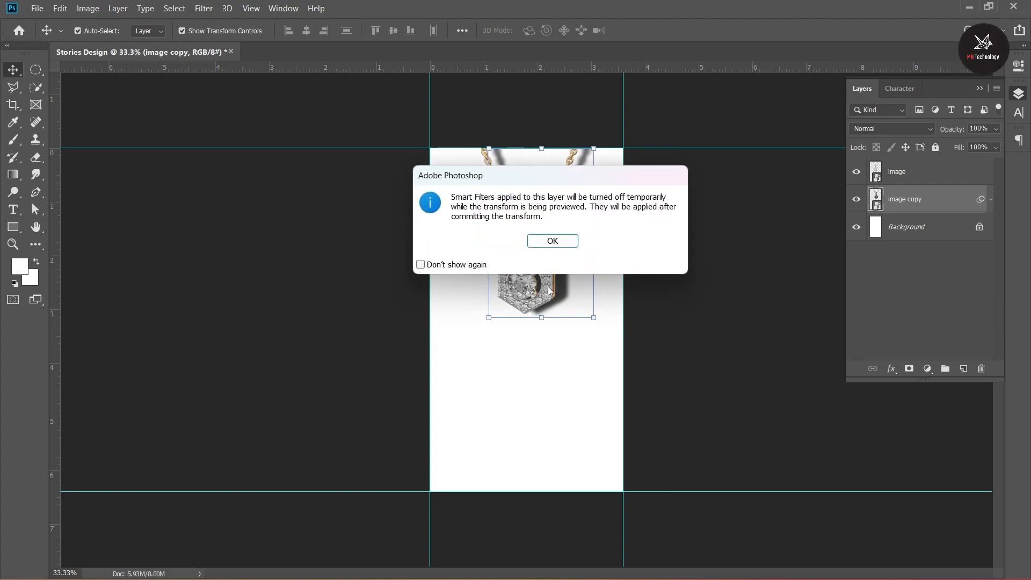
{"action": "left_click", "coordinate": [553, 239]}
{"action": "mouse_move", "coordinate": [532, 315]}
{"action": "left_mouse_down"}
{"action": "mouse_move", "coordinate": [539, 301]}
{"action": "mouse_move", "coordinate": [541, 310]}
{"action": "left_mouse_up"}
{"action": "left_click", "coordinate": [862, 301]}
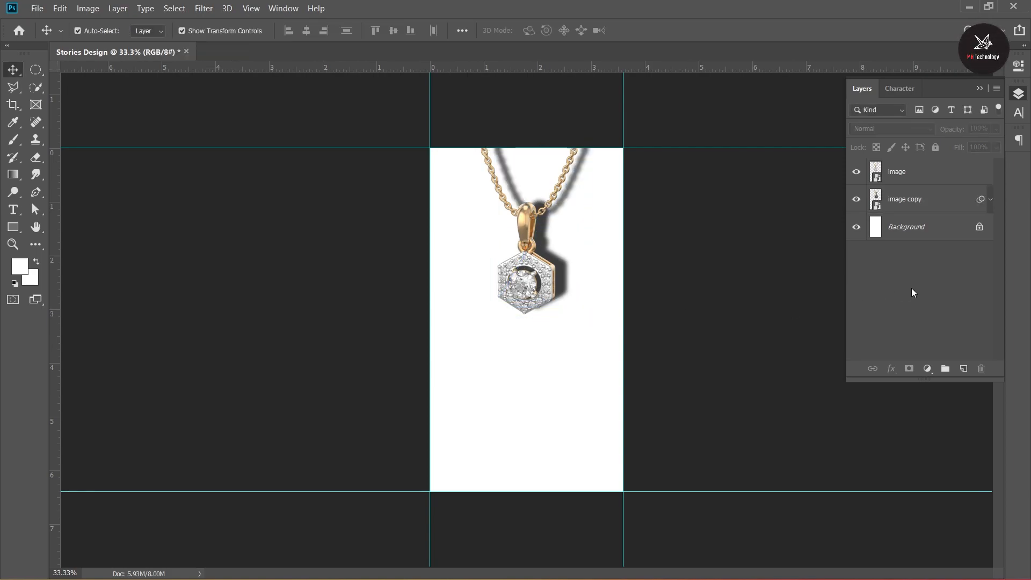
Nudge the blurred copy slightly closer to the pendant and set its opacity to 50%
{"action": "left_click", "coordinate": [561, 273]}
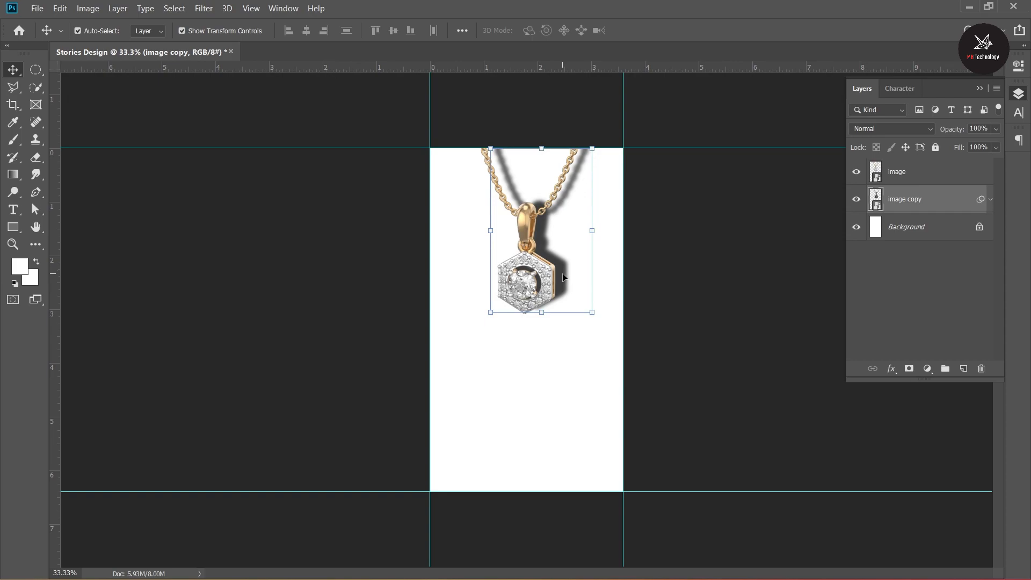
{"action": "left_click", "coordinate": [920, 244]}
{"action": "left_click", "coordinate": [928, 199]}
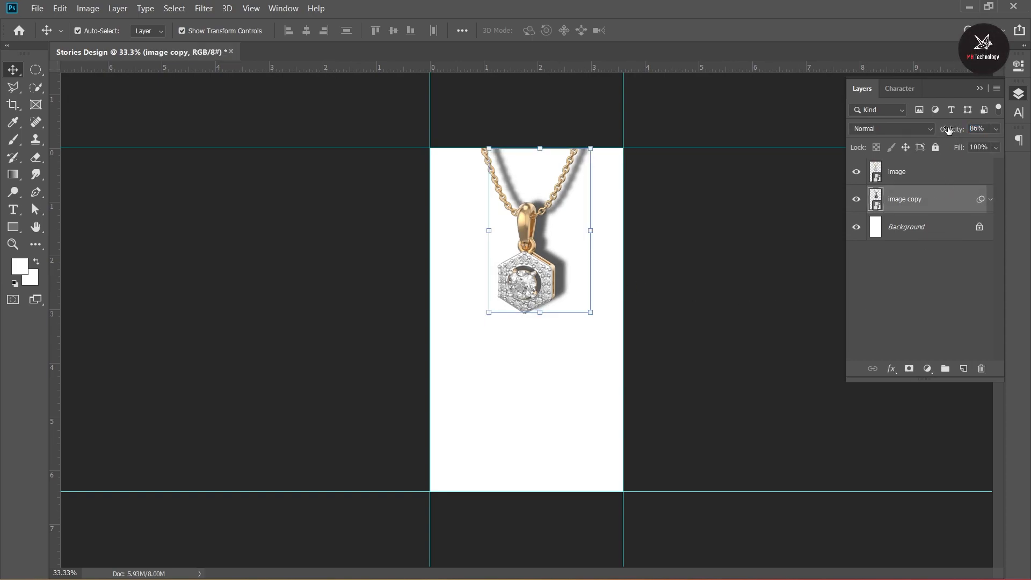
{"action": "left_click_drag", "start_coordinate": [943, 133], "coordinate": [942, 131]}
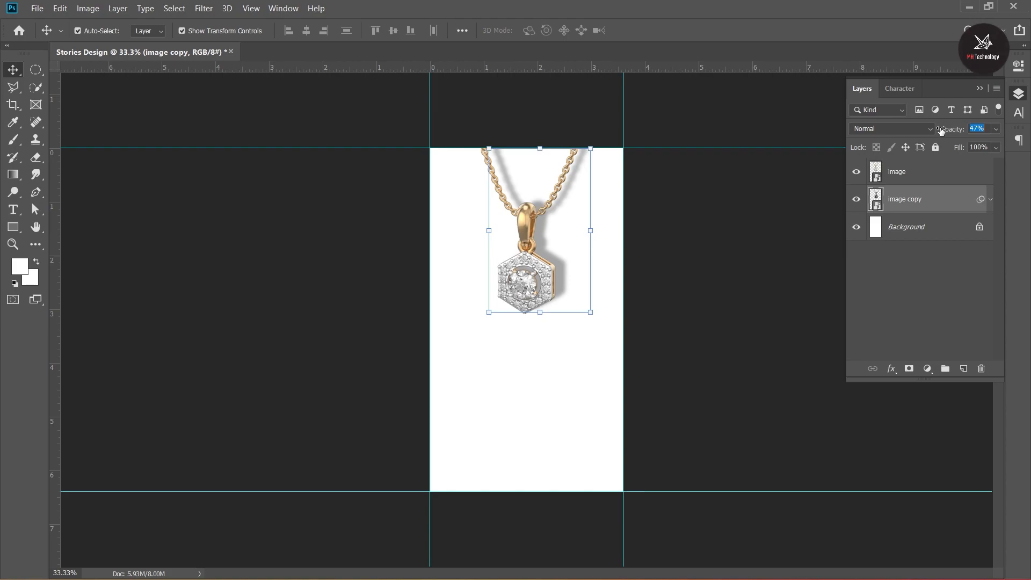
{"action": "type", "text": "50"}
Rasterize the image copy layer and rename it shadow
{"action": "right_click", "coordinate": [943, 200]}
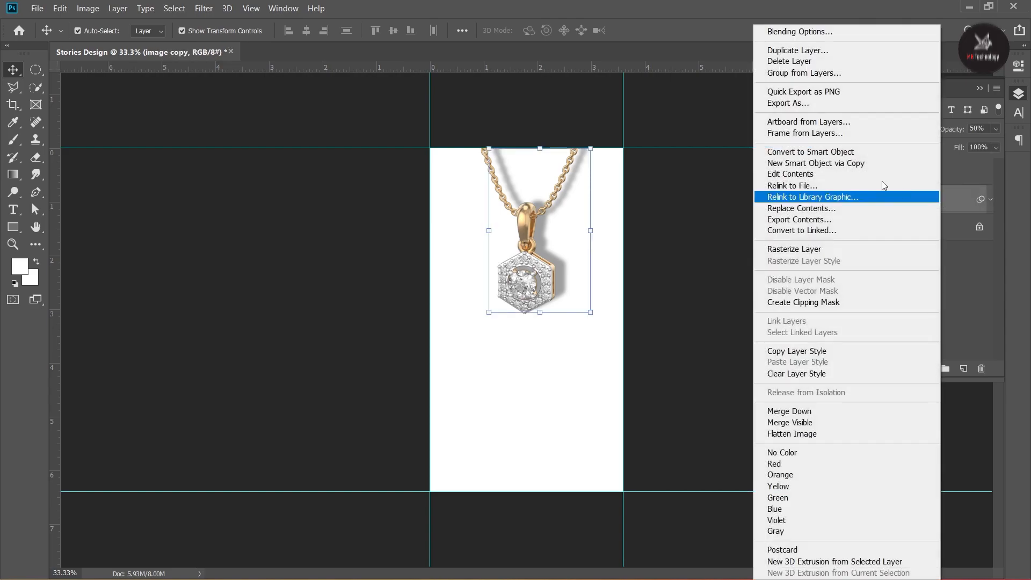
{"action": "left_click", "coordinate": [793, 249]}
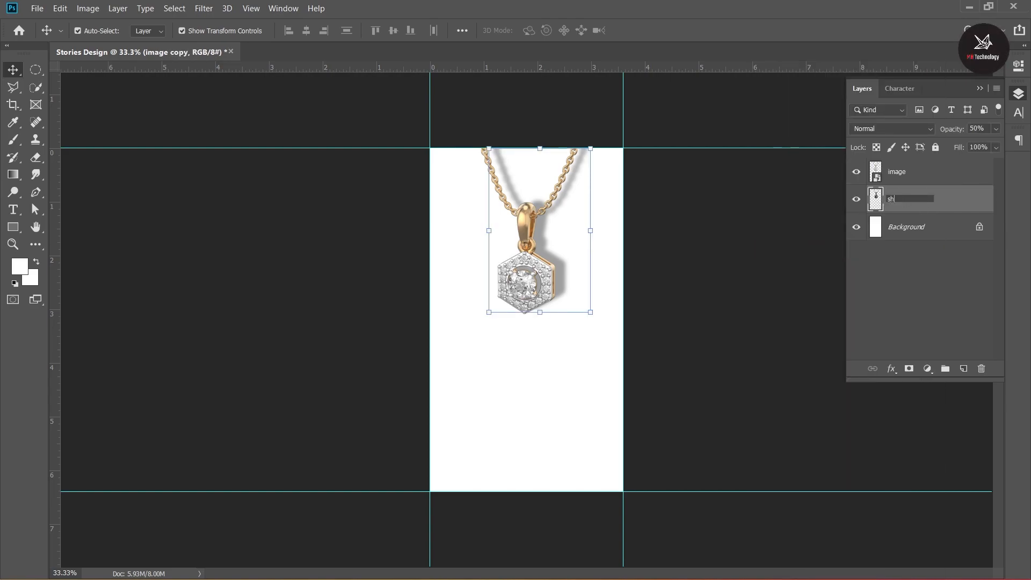
{"action": "type", "text": "w"}
{"action": "left_click", "coordinate": [901, 300]}
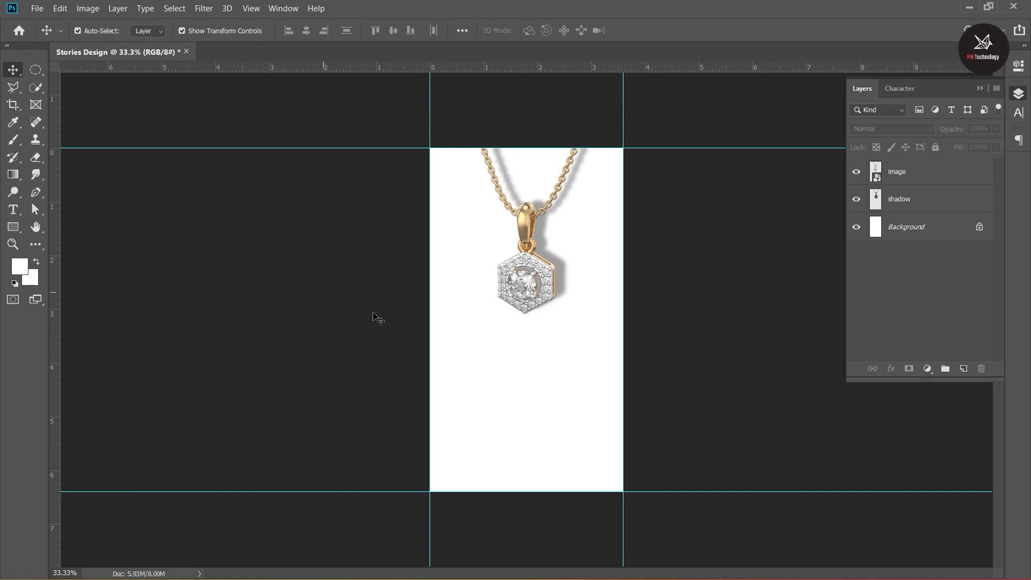
Draw a vertical rectangle about 198 by 688 px over the canvas's left edge and fill it with greyish brown
{"action": "left_click", "coordinate": [14, 228]}
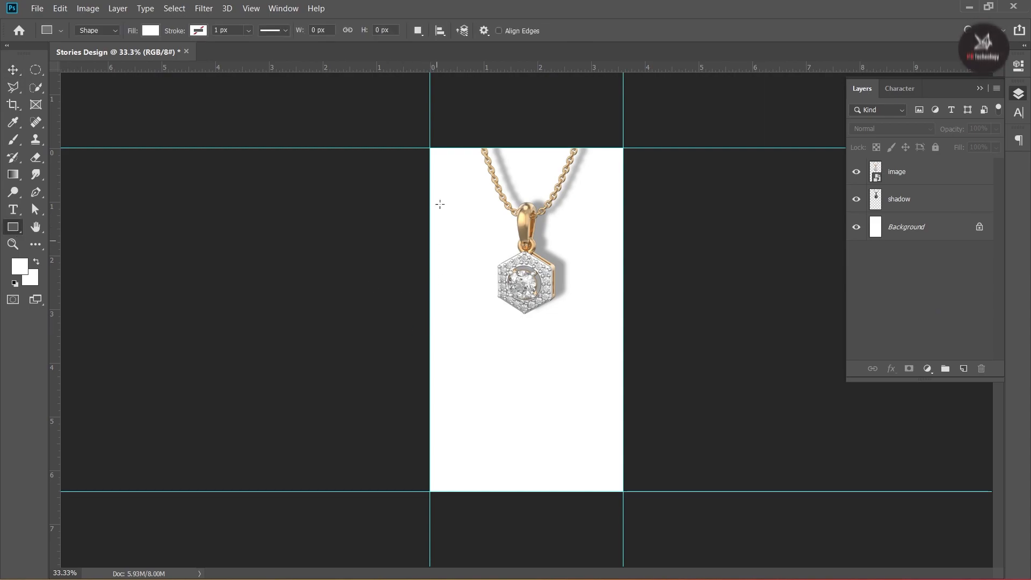
{"action": "left_click_drag", "start_coordinate": [418, 167], "coordinate": [452, 289]}
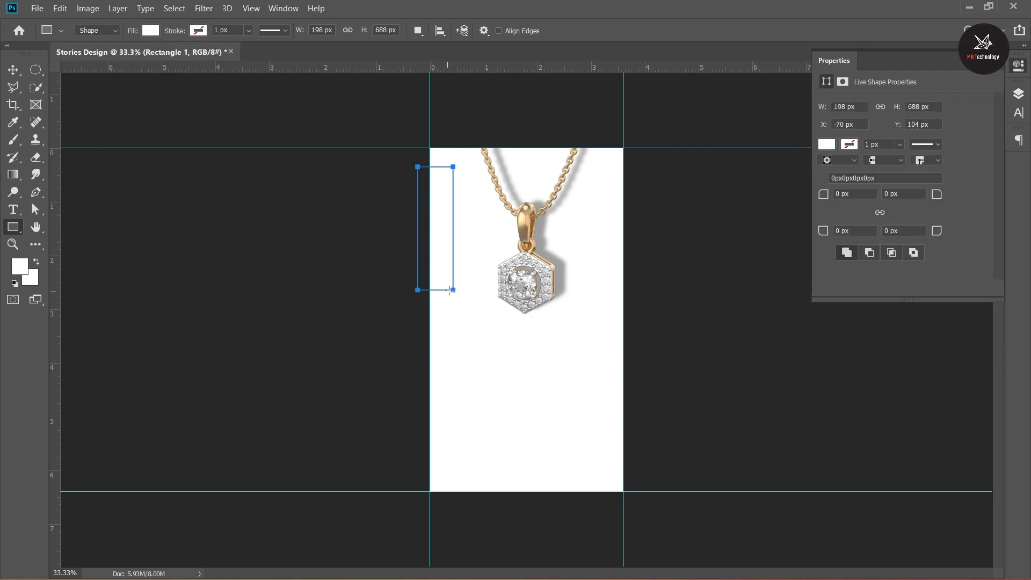
{"action": "left_click", "coordinate": [826, 145]}
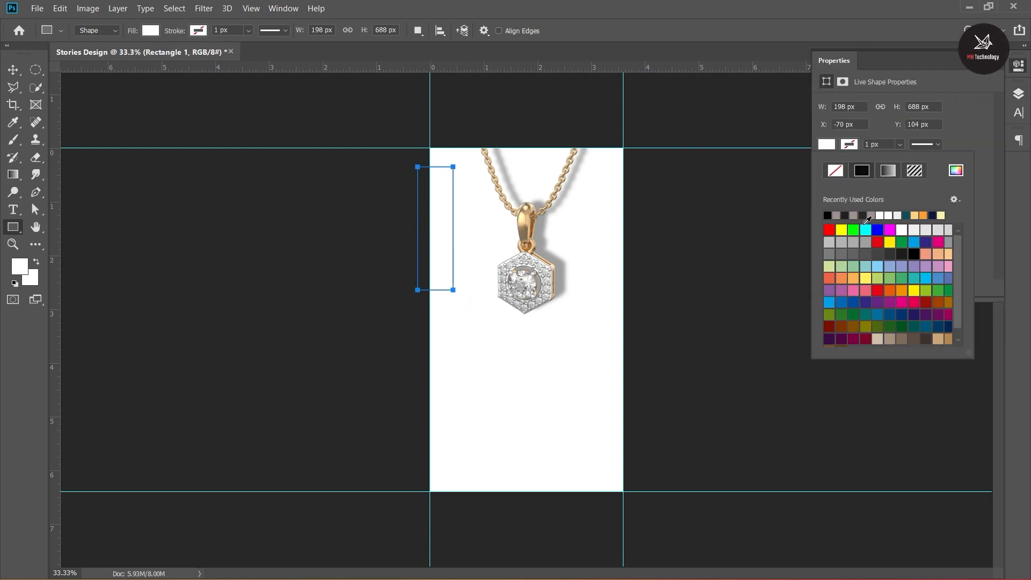
{"action": "left_click", "coordinate": [869, 215]}
Move the brown rectangle into the canvas's upper-left corner, flush with the top edge, and deselect it
{"action": "left_click", "coordinate": [13, 70]}
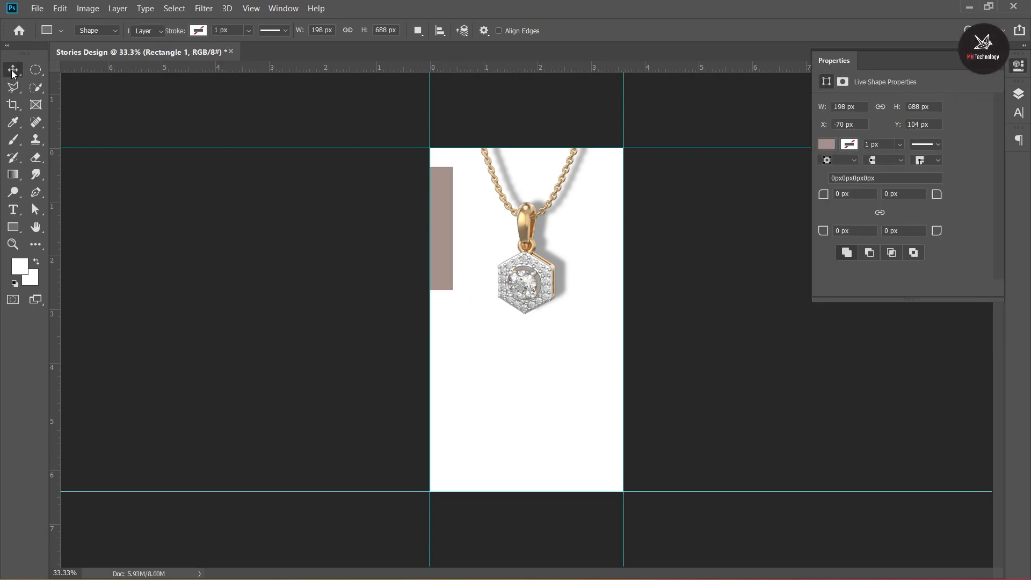
{"action": "left_click", "coordinate": [406, 287]}
{"action": "left_click_drag", "start_coordinate": [444, 252], "coordinate": [439, 230]}
{"action": "left_click", "coordinate": [266, 250]}
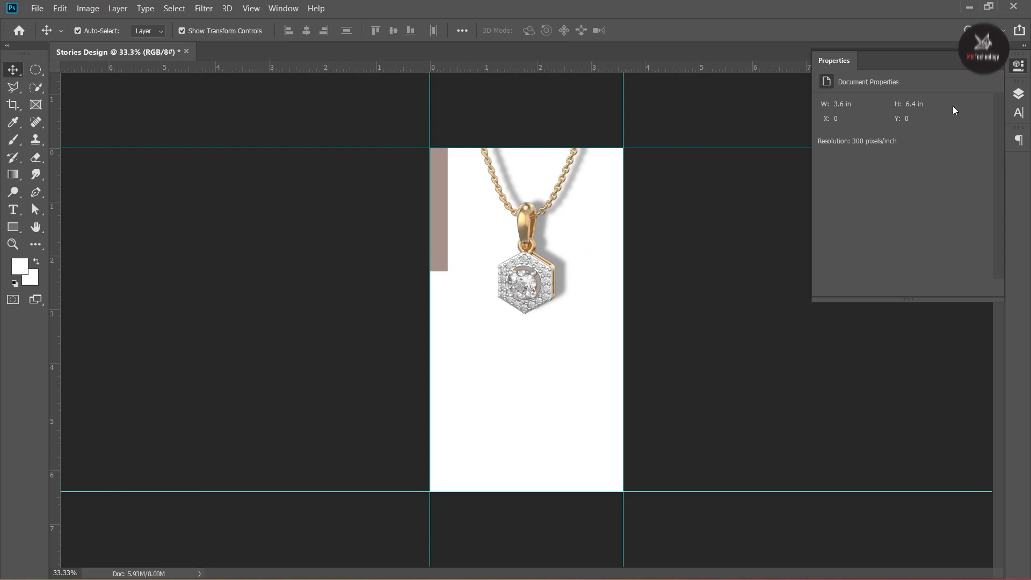
{"action": "left_click", "coordinate": [1019, 65]}
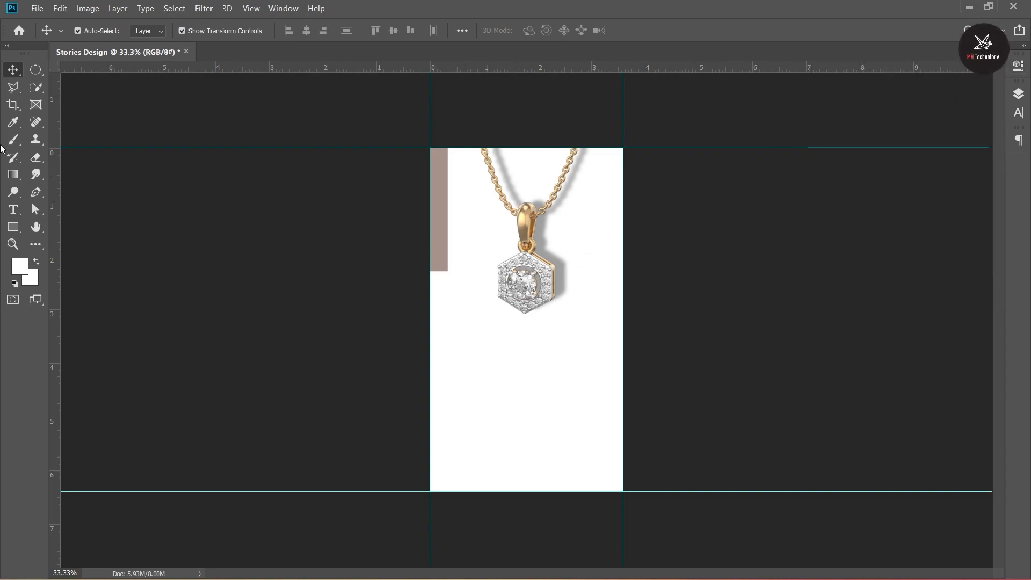
Add the text line "THE JOY OF BEST JEWELRY 2023" below the pendant
{"action": "left_click", "coordinate": [13, 209]}
{"action": "left_click", "coordinate": [480, 337]}
{"action": "type", "text": "THE JOY OF BEST JEWELRY 2021"}
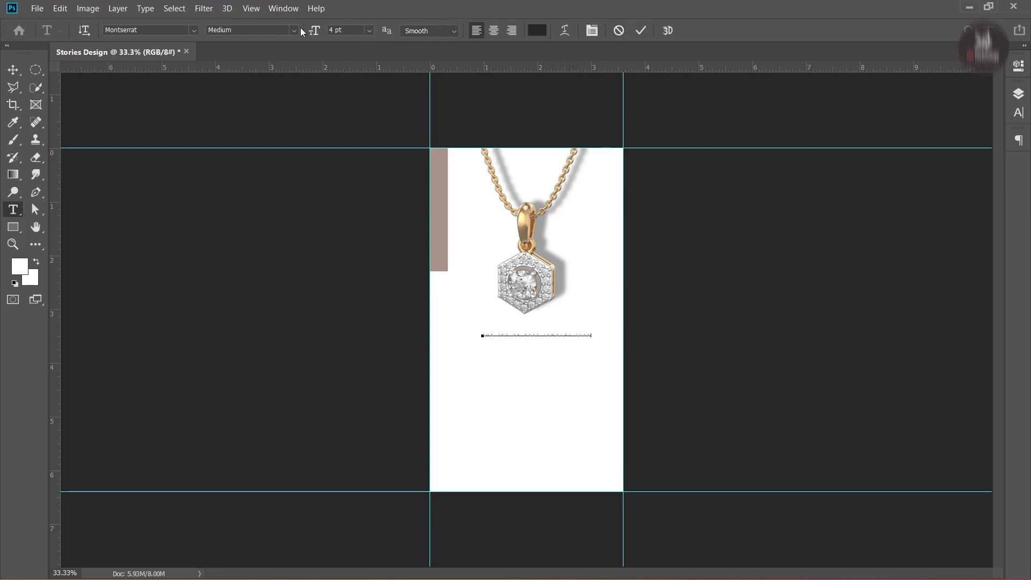
Try to set the headline's font size to 6 pt and its tracking to 0
{"action": "key", "text": "Return"}
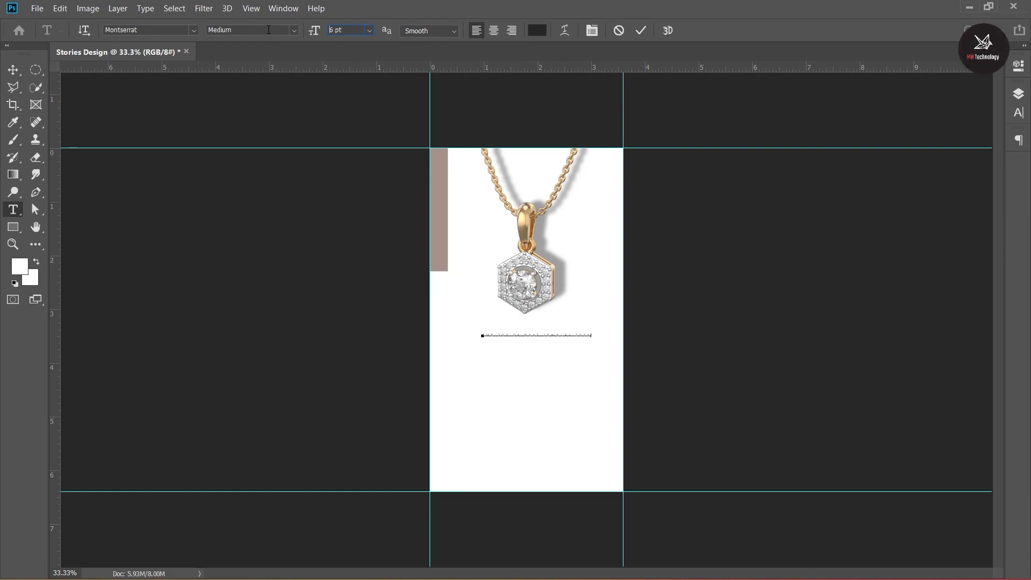
{"action": "left_click", "coordinate": [1018, 94]}
{"action": "left_click", "coordinate": [1018, 112]}
{"action": "left_click", "coordinate": [995, 143]}
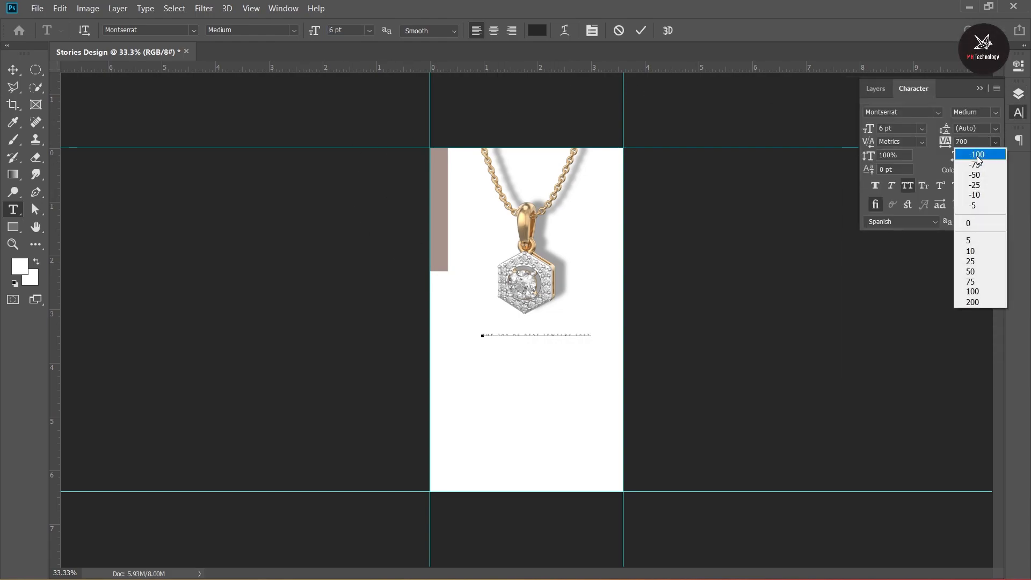
{"action": "left_click", "coordinate": [968, 221]}
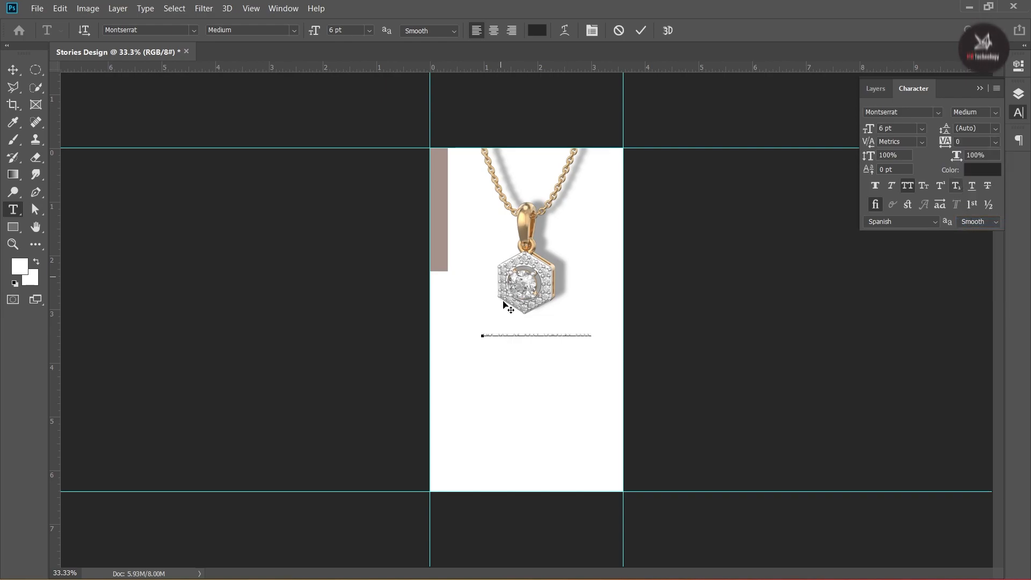
Set the entire headline's tracking to 0 and its font size to 7 pt, and commit the text
{"action": "key", "text": "ctrl+a"}
{"action": "left_click", "coordinate": [996, 141]}
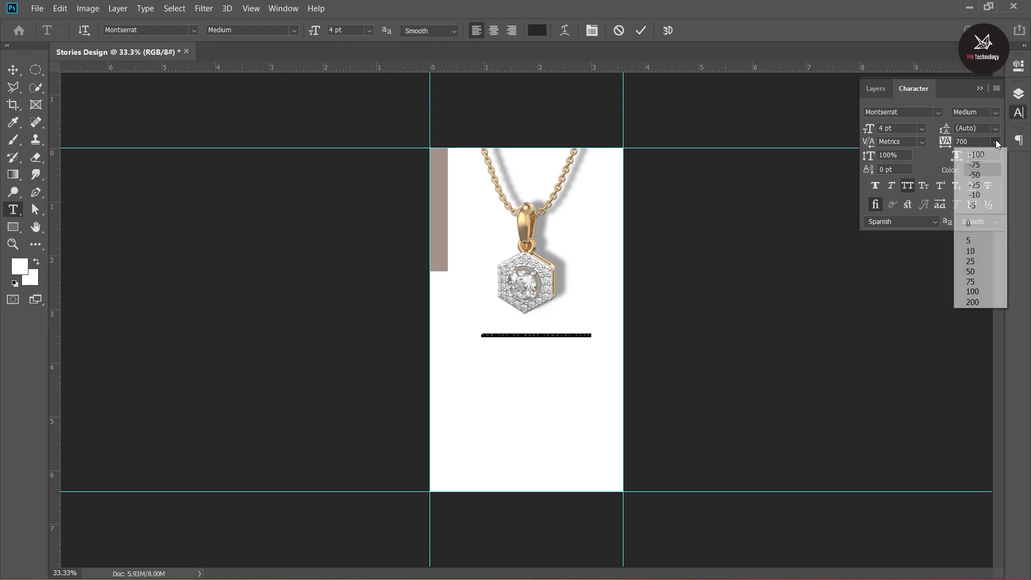
{"action": "left_click", "coordinate": [968, 220]}
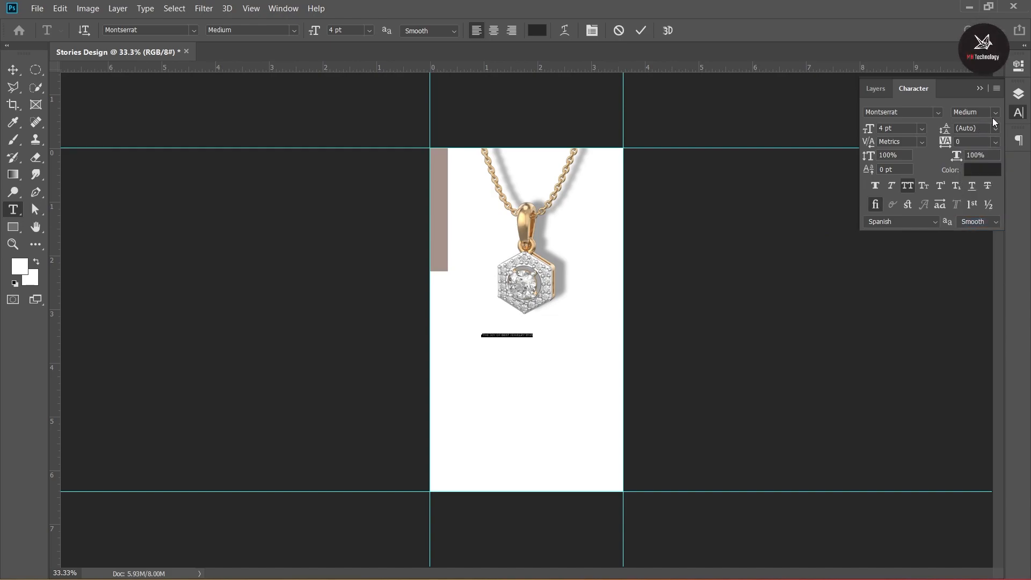
{"action": "type", "text": "7"}
{"action": "key", "text": "Return"}
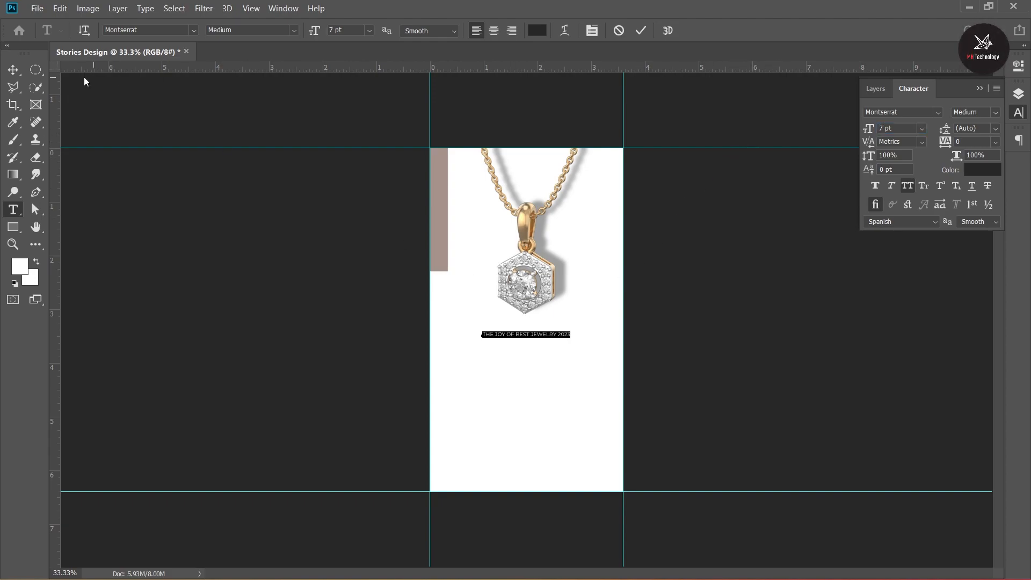
{"action": "left_click", "coordinate": [13, 70]}
Group the pendant's image layer with its shadow layer
{"action": "left_click", "coordinate": [523, 247]}
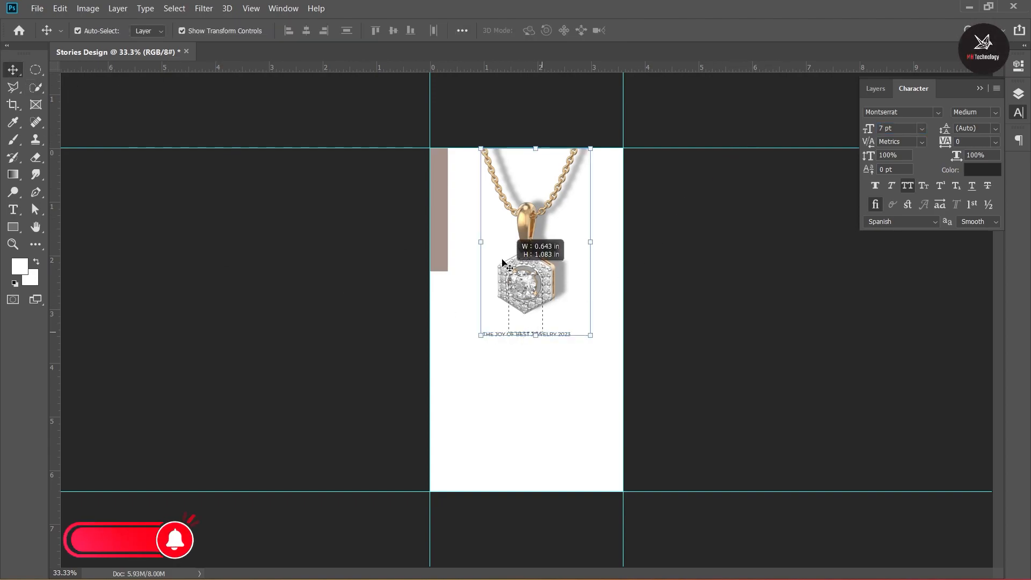
{"action": "left_click", "coordinate": [600, 345]}
{"action": "left_click", "coordinate": [548, 282]}
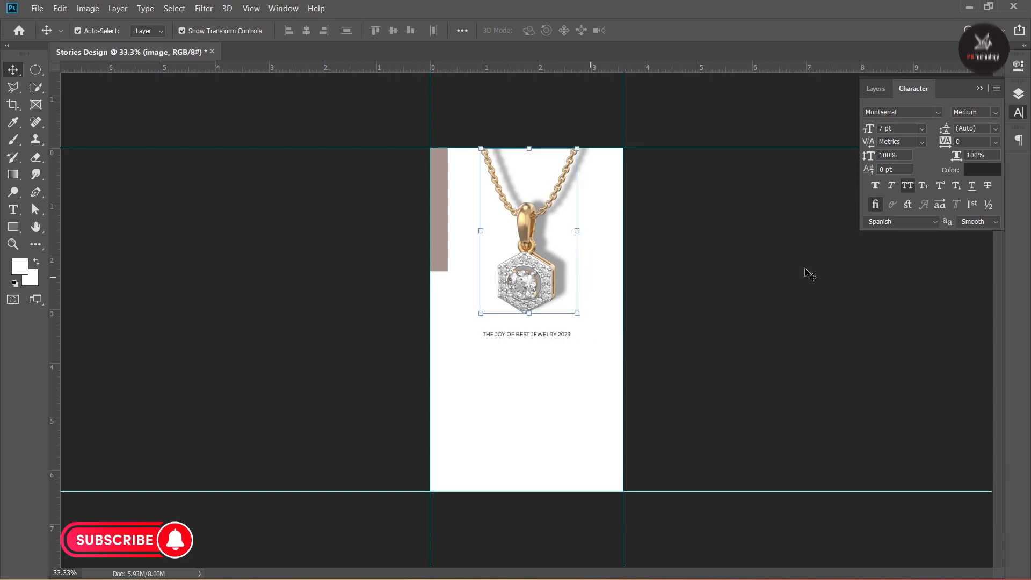
{"action": "left_click", "coordinate": [1018, 97]}
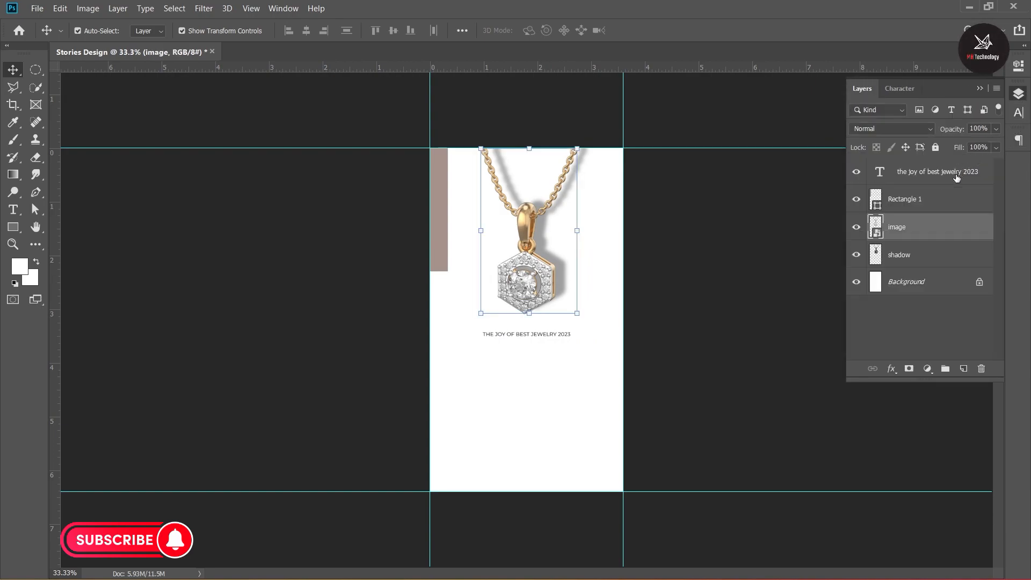
{"action": "left_click", "coordinate": [915, 203]}
{"action": "left_click", "coordinate": [907, 242]}
{"action": "left_click", "coordinate": [906, 228], "text": "shift"}
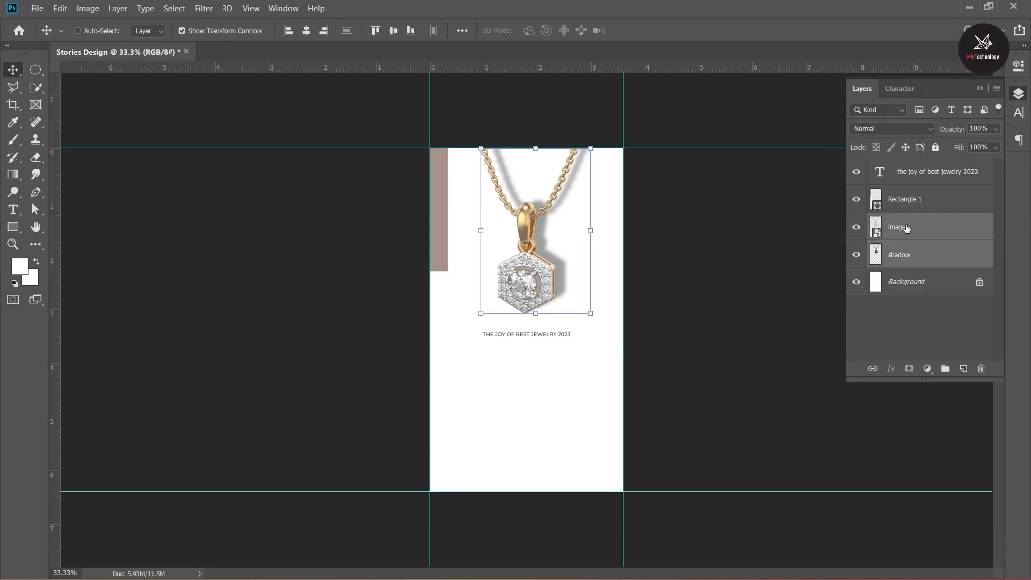
{"action": "key", "text": "ctrl+g"}
Rename the new layer group image, lock it and deselect it
{"action": "double_click", "coordinate": [908, 218]}
{"action": "type", "text": "image"}
{"action": "left_click", "coordinate": [935, 147]}
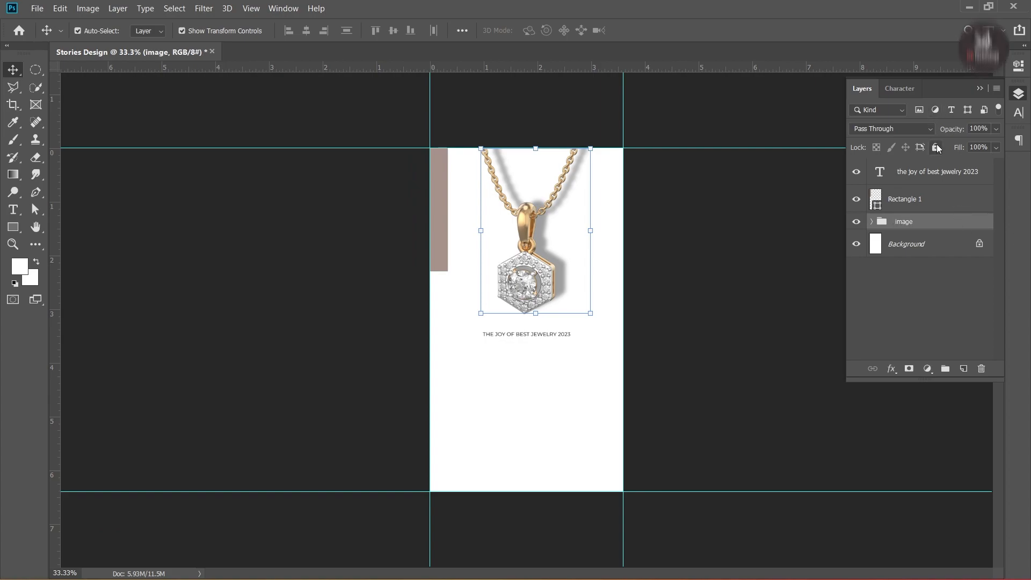
{"action": "left_click", "coordinate": [718, 374]}
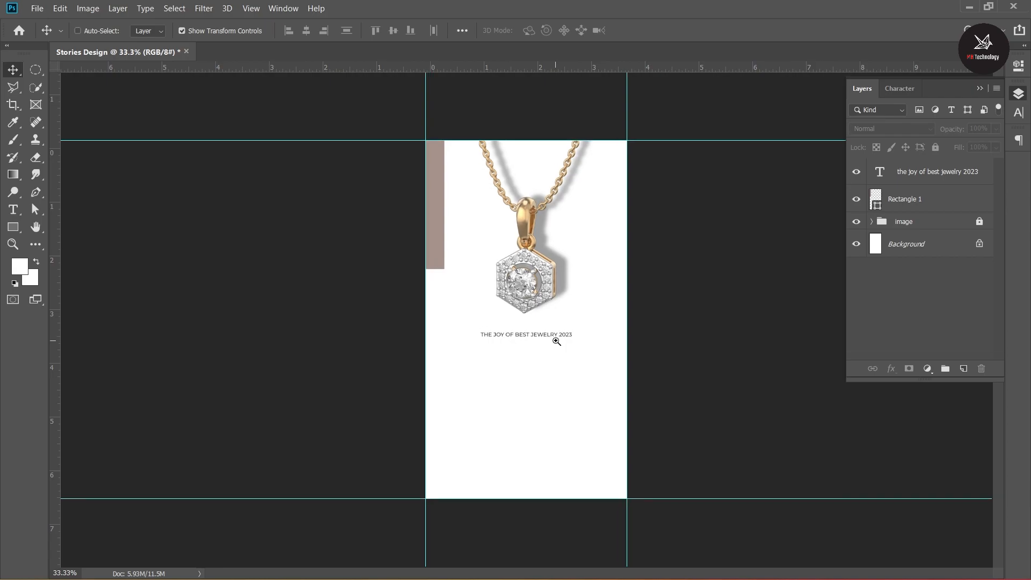
Rotate the headline 90°, place it on the brown rectangle and scale it to about 123.6%
{"action": "key", "text": "ctrl+plus"}
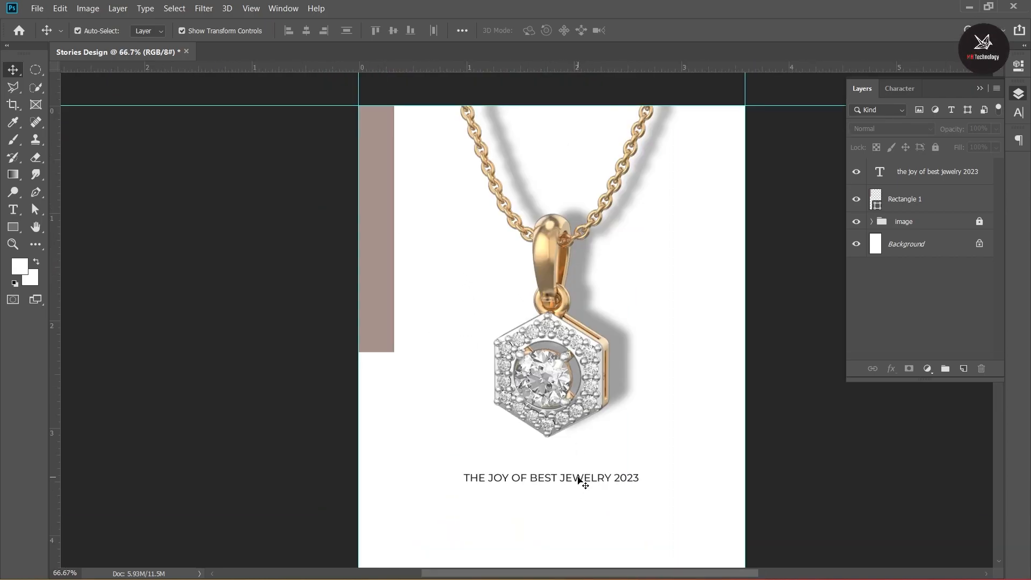
{"action": "left_click", "coordinate": [579, 478]}
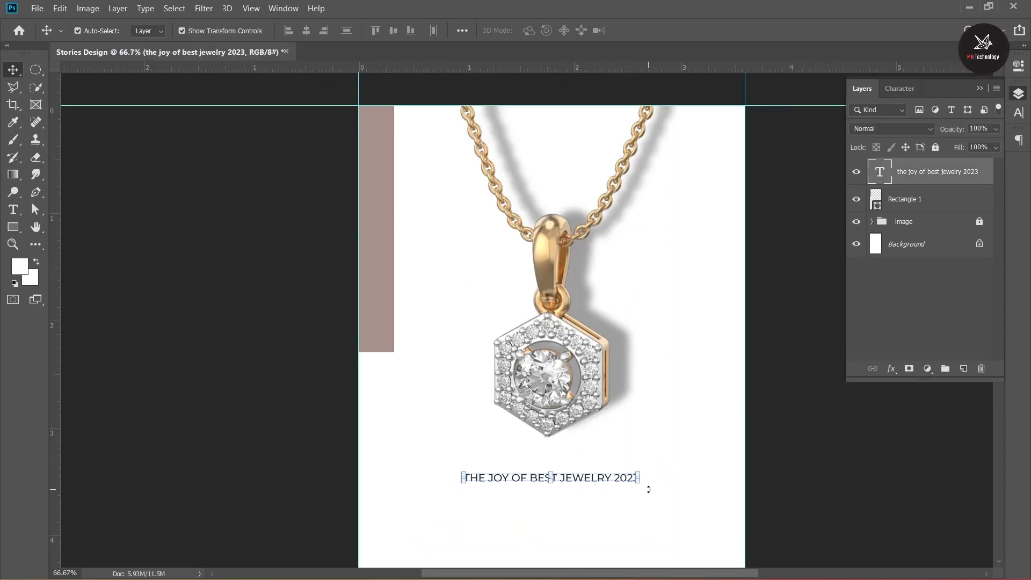
{"action": "left_click_drag", "start_coordinate": [650, 489], "coordinate": [375, 268]}
{"action": "left_click_drag", "start_coordinate": [374, 305], "coordinate": [375, 337]}
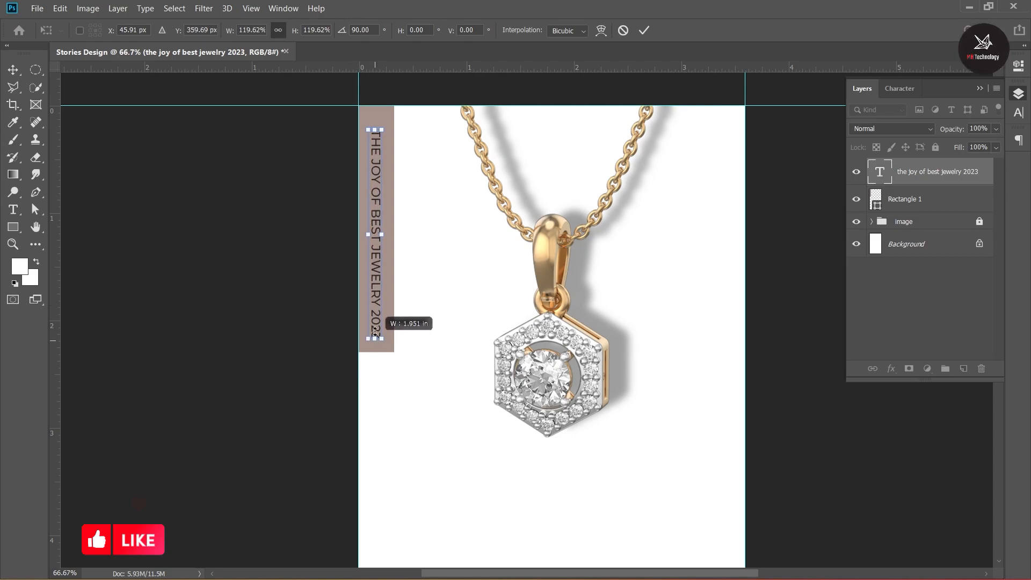
{"action": "left_click_drag", "start_coordinate": [374, 129], "coordinate": [374, 122]}
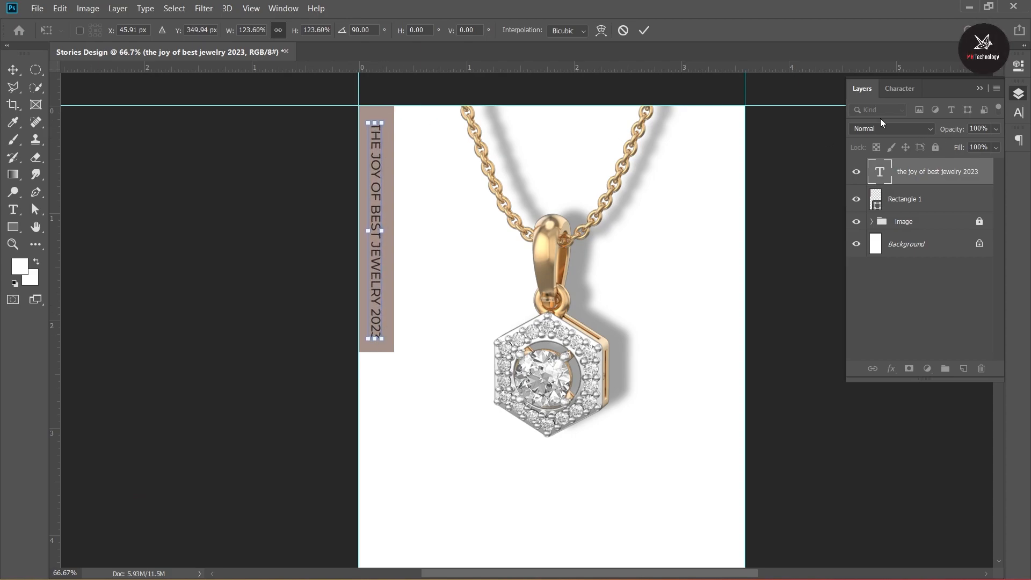
{"action": "left_click", "coordinate": [643, 30]}
Set the vertical headline's font size to 9 pt and centre it along the brown rectangle
{"action": "left_click", "coordinate": [900, 90]}
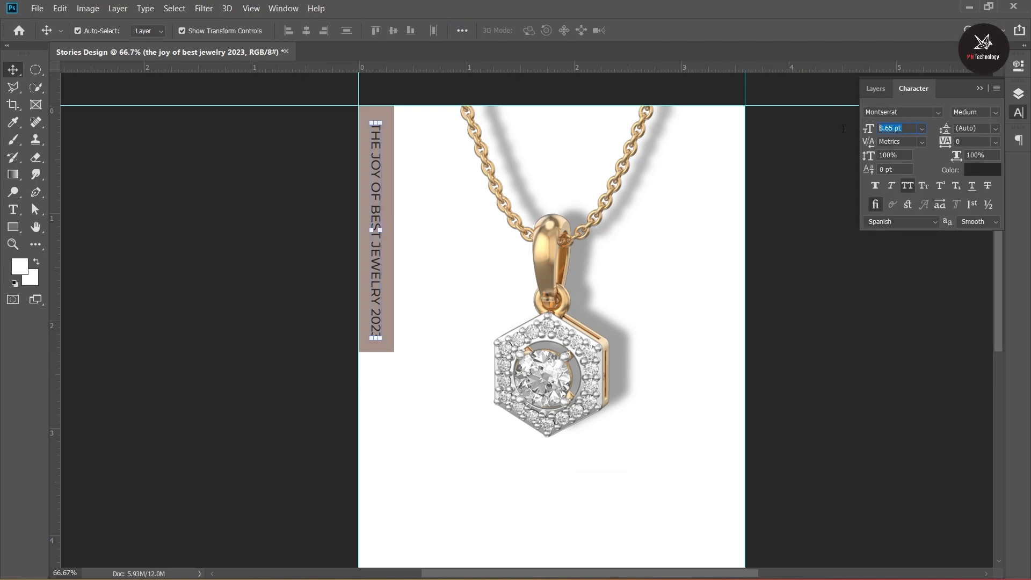
{"action": "type", "text": "9"}
{"action": "key", "text": "Return"}
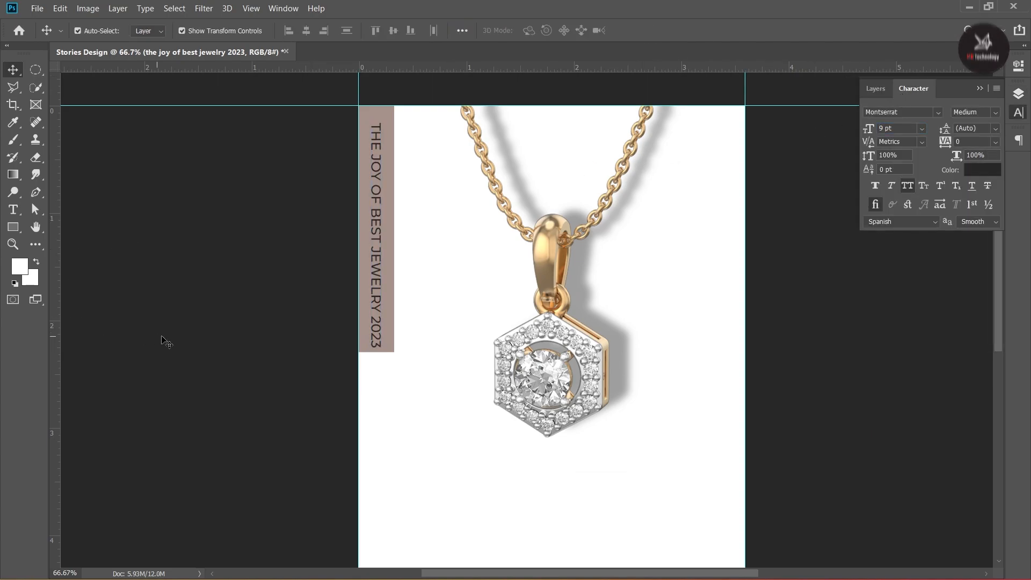
{"action": "left_click", "coordinate": [161, 342]}
{"action": "left_click_drag", "start_coordinate": [377, 309], "coordinate": [375, 301]}
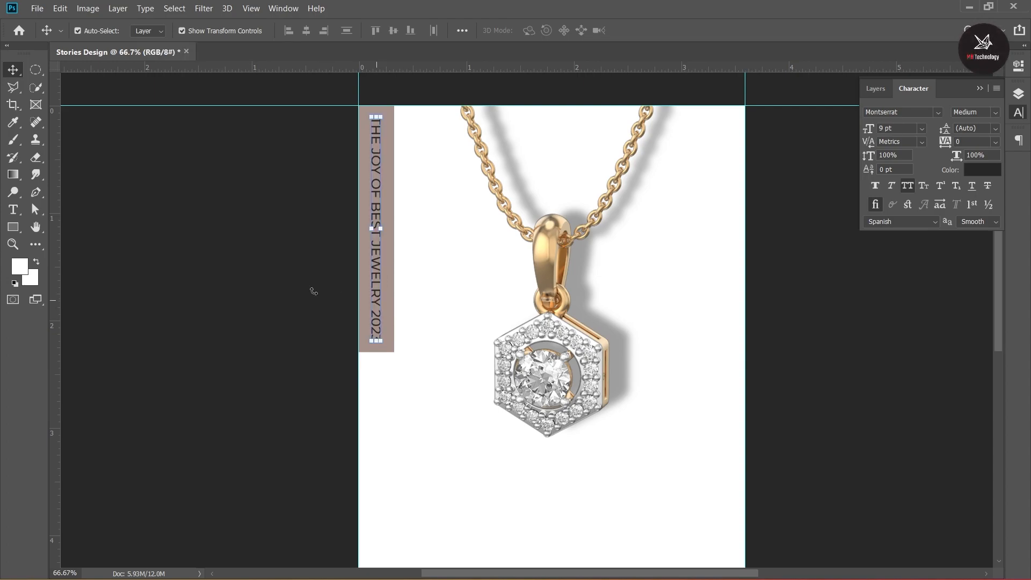
Change the vertical headline's text color to white, ffffff
{"action": "left_click", "coordinate": [981, 171]}
{"action": "left_click", "coordinate": [714, 214]}
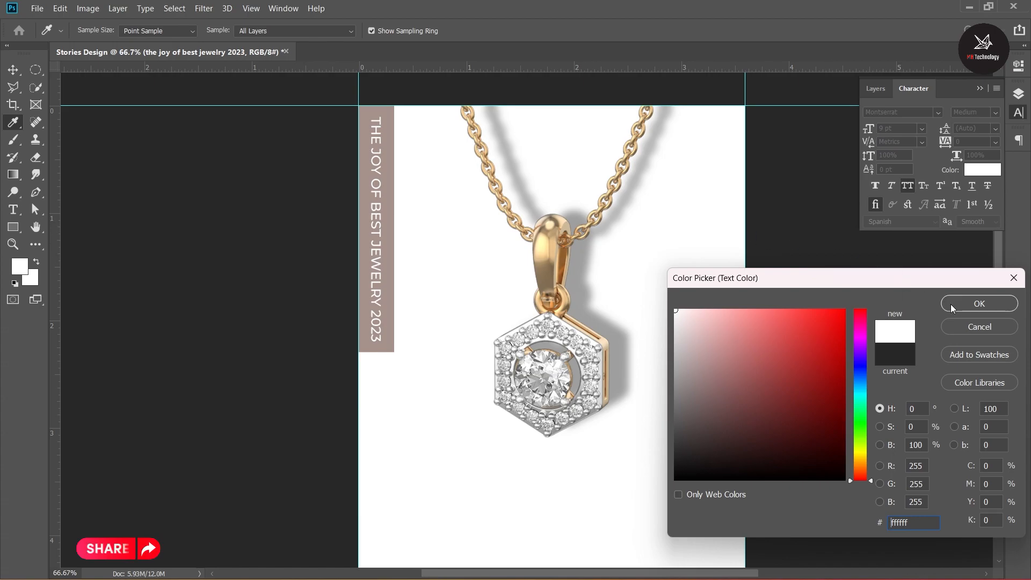
{"action": "left_click", "coordinate": [950, 305]}
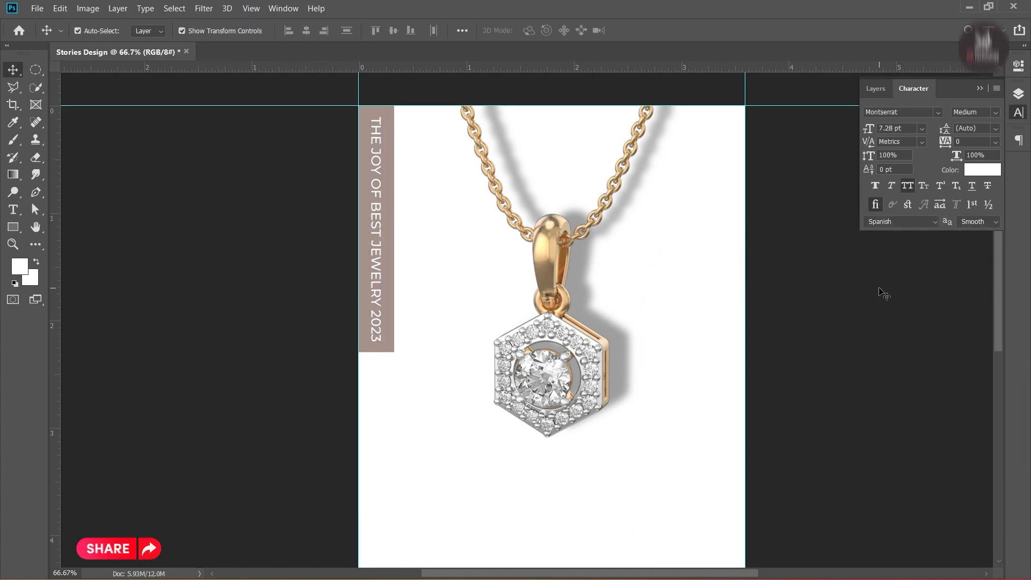
Draw a vertical line 1 px wide and about 660 px long in the blank area below the brown rectangle, left of the pendant
{"action": "key", "text": "ctrl+minus"}
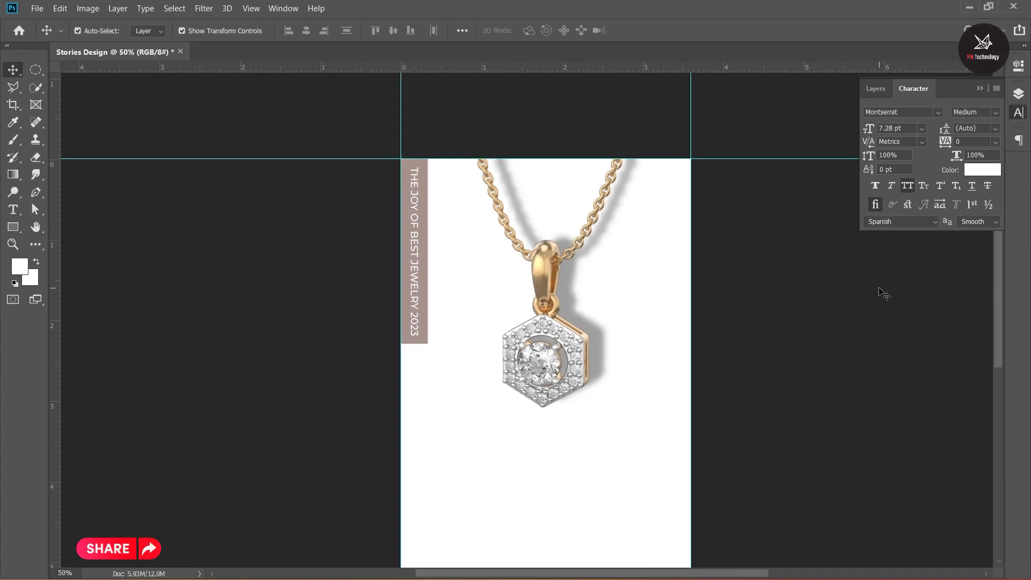
{"action": "scroll", "coordinate": [493, 322], "scroll_direction": "down", "scroll_amount": 1}
{"action": "scroll", "coordinate": [490, 321], "scroll_direction": "down", "scroll_amount": 1}
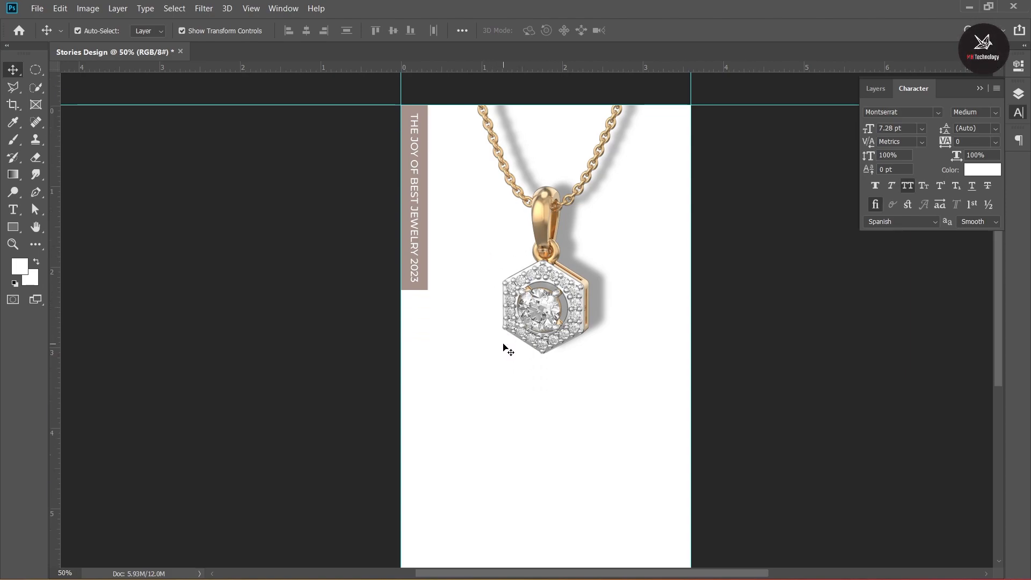
{"action": "scroll", "coordinate": [520, 357], "scroll_direction": "down", "scroll_amount": 4}
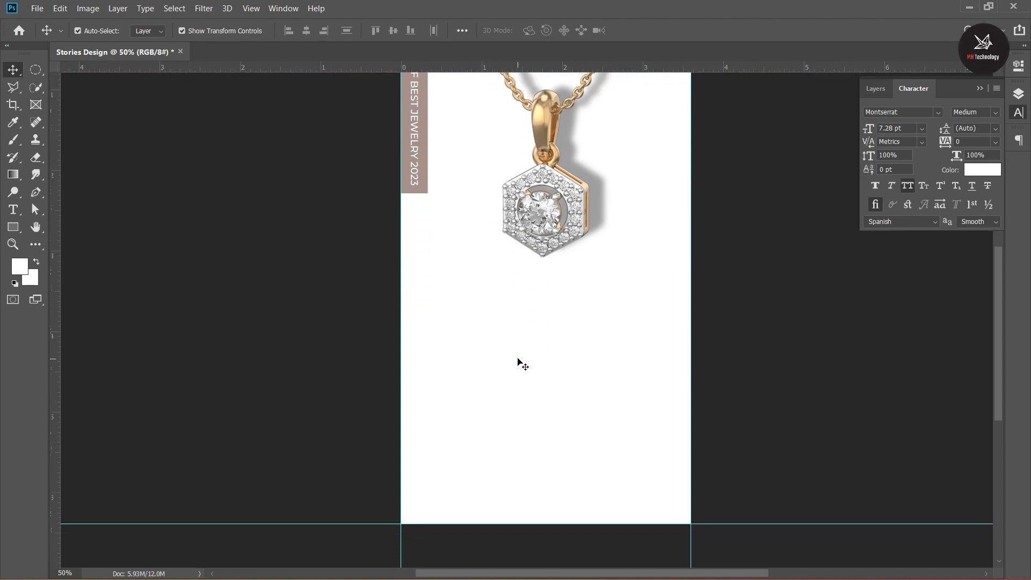
{"action": "right_click", "coordinate": [9, 232]}
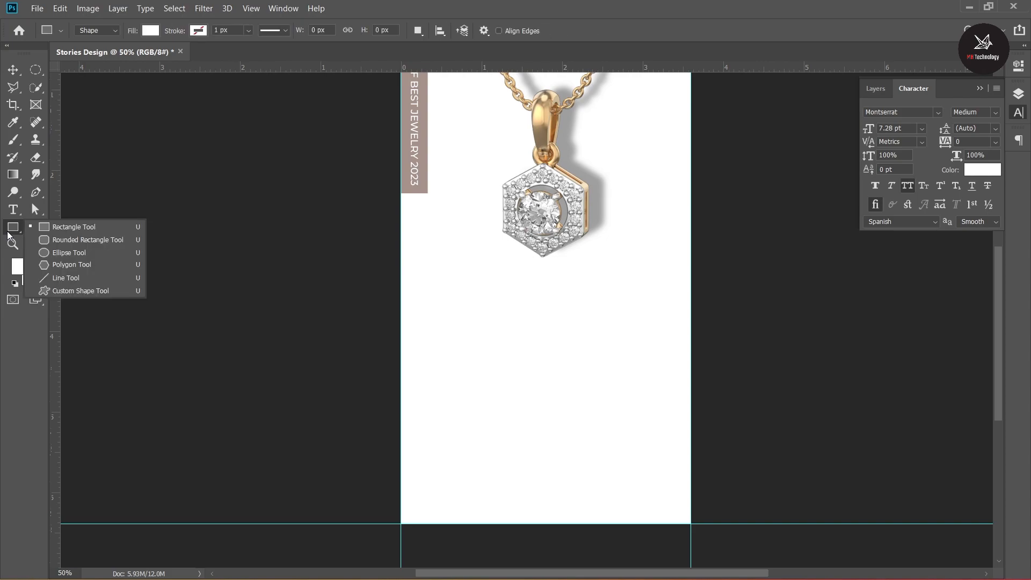
{"action": "left_click", "coordinate": [67, 277]}
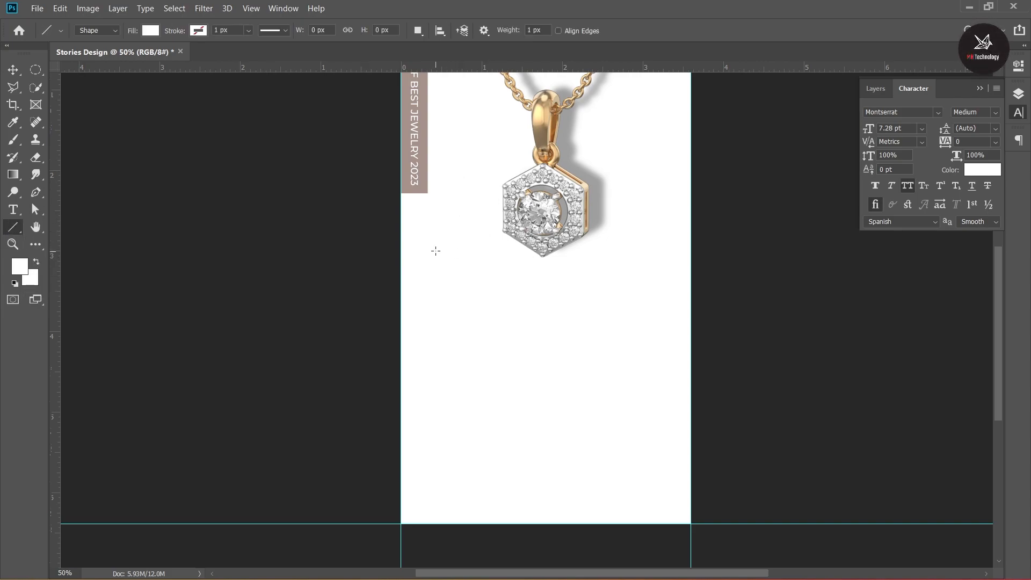
{"action": "left_click_drag", "start_coordinate": [450, 257], "coordinate": [446, 435]}
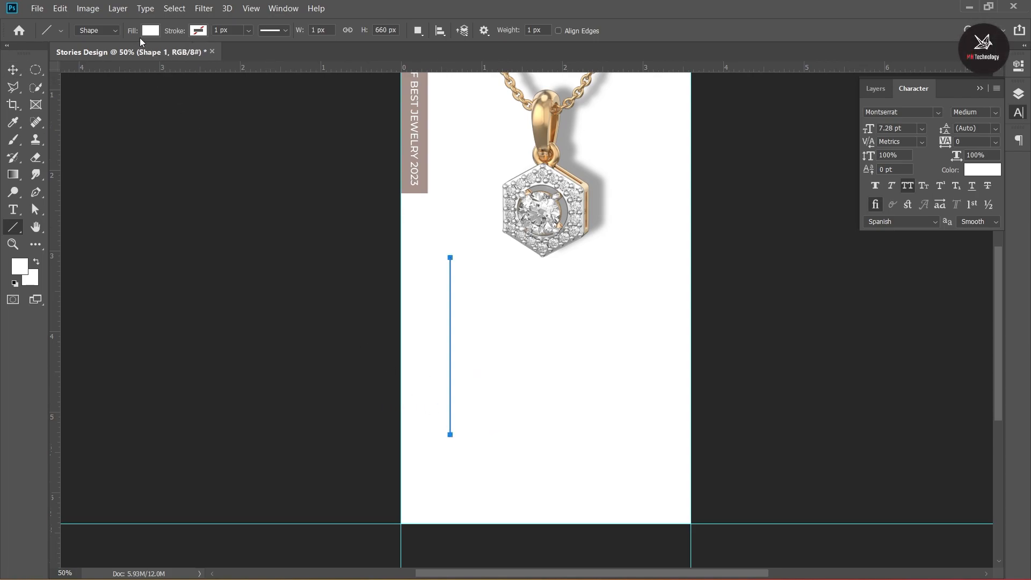
Fill the vertical line with a near-black swatch and deselect it
{"action": "left_click", "coordinate": [199, 30]}
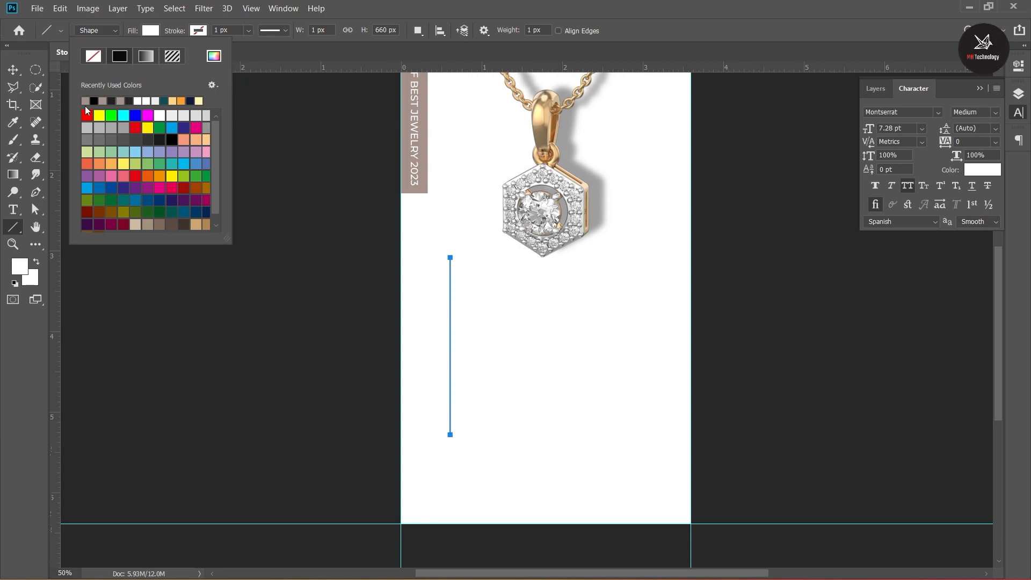
{"action": "left_click", "coordinate": [166, 138]}
{"action": "left_click", "coordinate": [452, 7]}
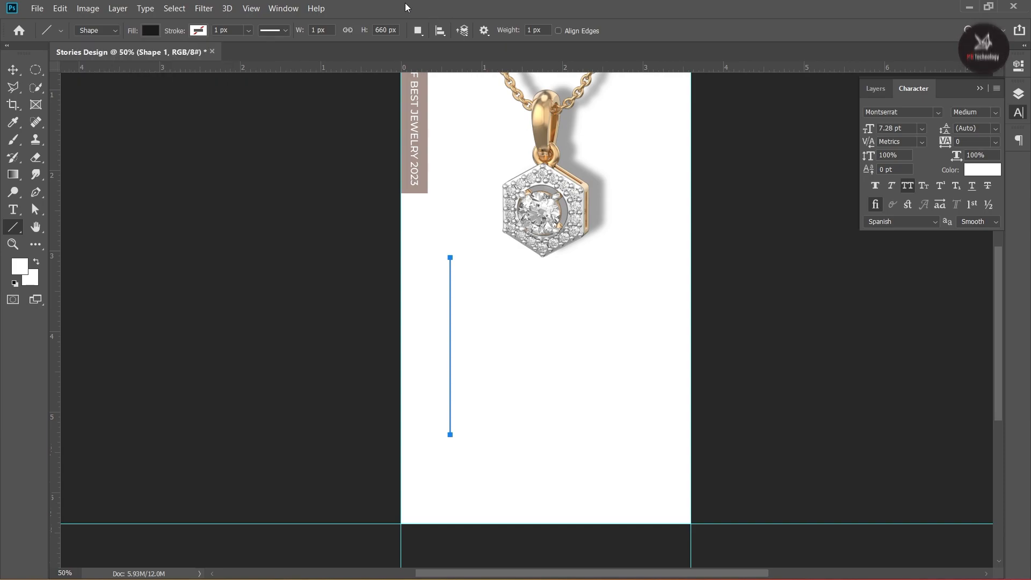
{"action": "left_click", "coordinate": [13, 70]}
{"action": "left_click", "coordinate": [386, 235]}
{"action": "left_click", "coordinate": [469, 327]}
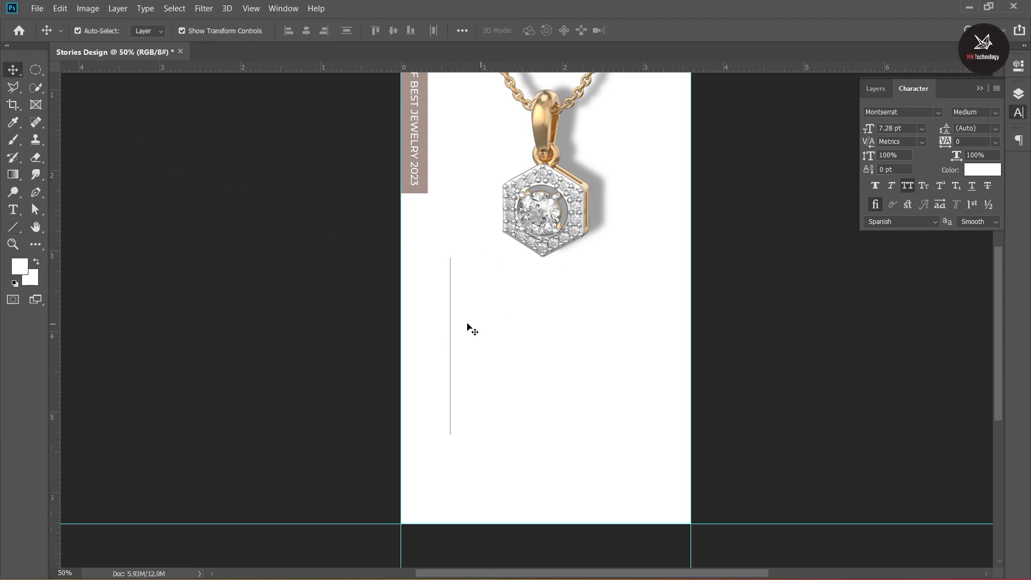
Stretch the vertical line slightly wider to thicken it and deselect it
{"action": "scroll", "coordinate": [474, 336], "scroll_direction": "up", "scroll_amount": 3}
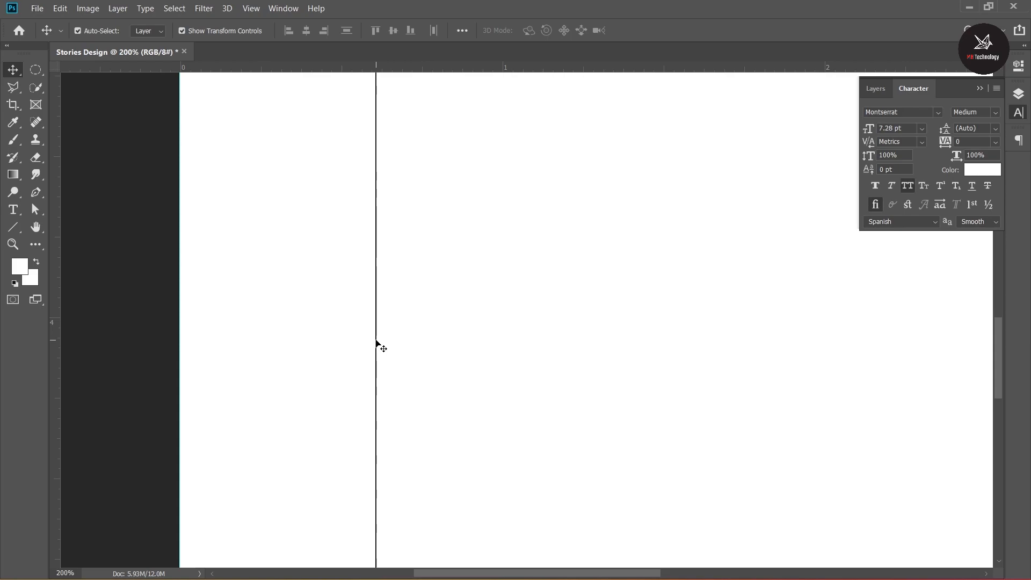
{"action": "left_click", "coordinate": [376, 344]}
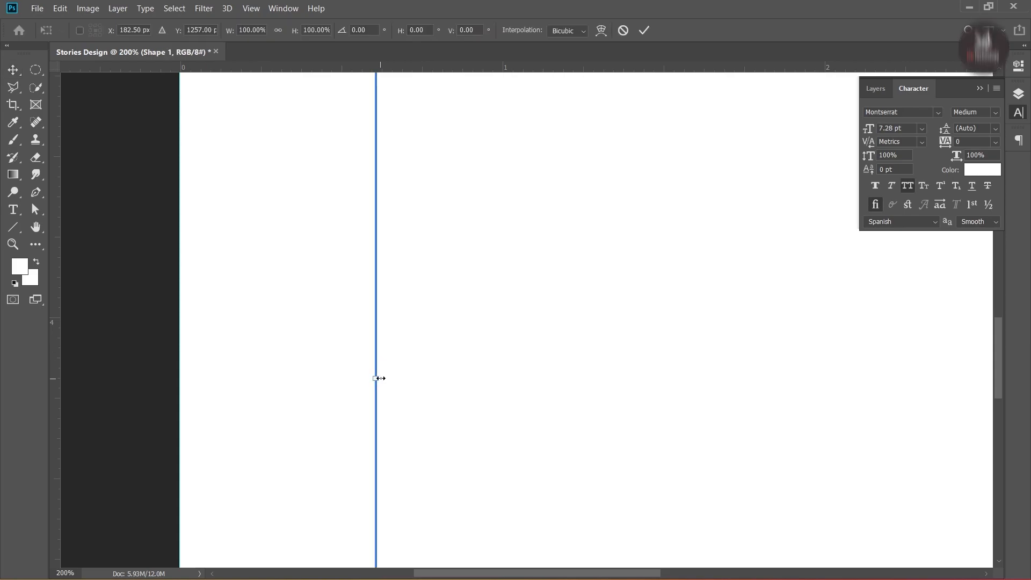
{"action": "left_click_drag", "start_coordinate": [378, 378], "coordinate": [381, 376]}
{"action": "left_click", "coordinate": [126, 202]}
{"action": "key", "text": "ctrl+minus"}
{"action": "left_click", "coordinate": [269, 189]}
{"action": "scroll", "coordinate": [714, 445], "scroll_direction": "down", "scroll_amount": 2}
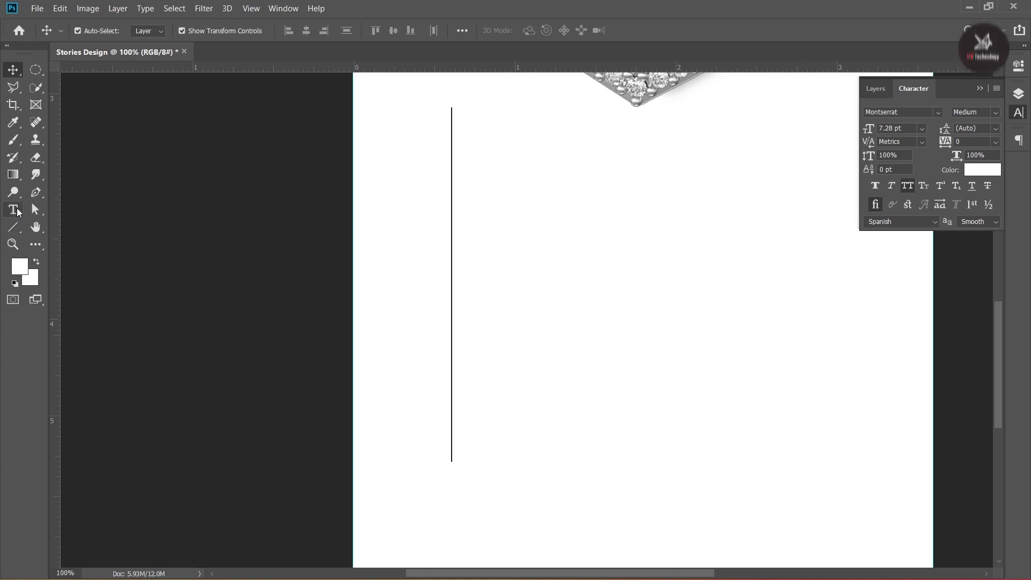
Add the text DIAMOND to the right of the vertical line and color it 1b1b1b, sampled from the line
{"action": "left_click", "coordinate": [13, 210]}
{"action": "left_click", "coordinate": [509, 236]}
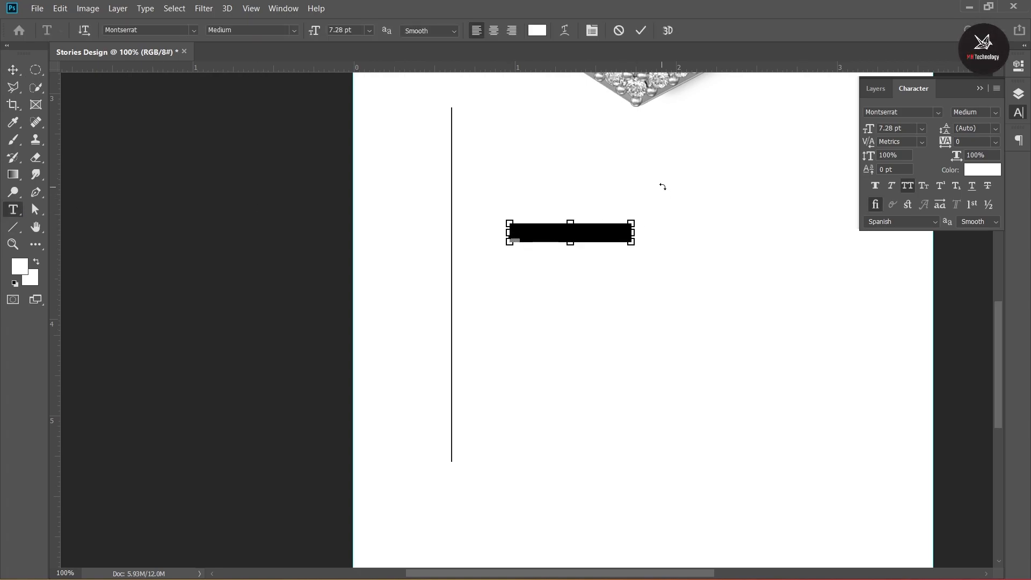
{"action": "key", "text": "BackSpace"}
{"action": "key", "text": "ctrl+a"}
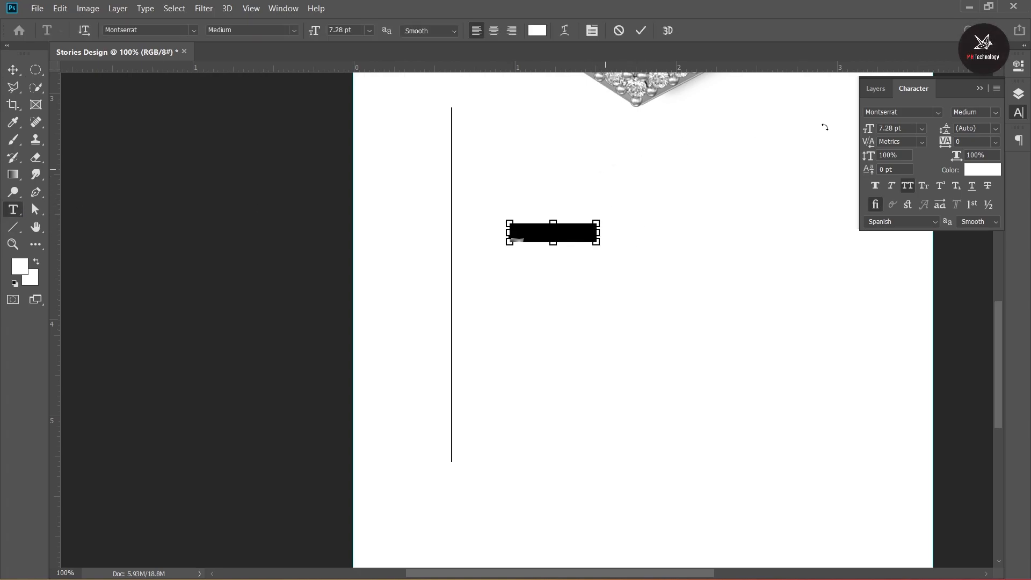
{"action": "left_click", "coordinate": [983, 171]}
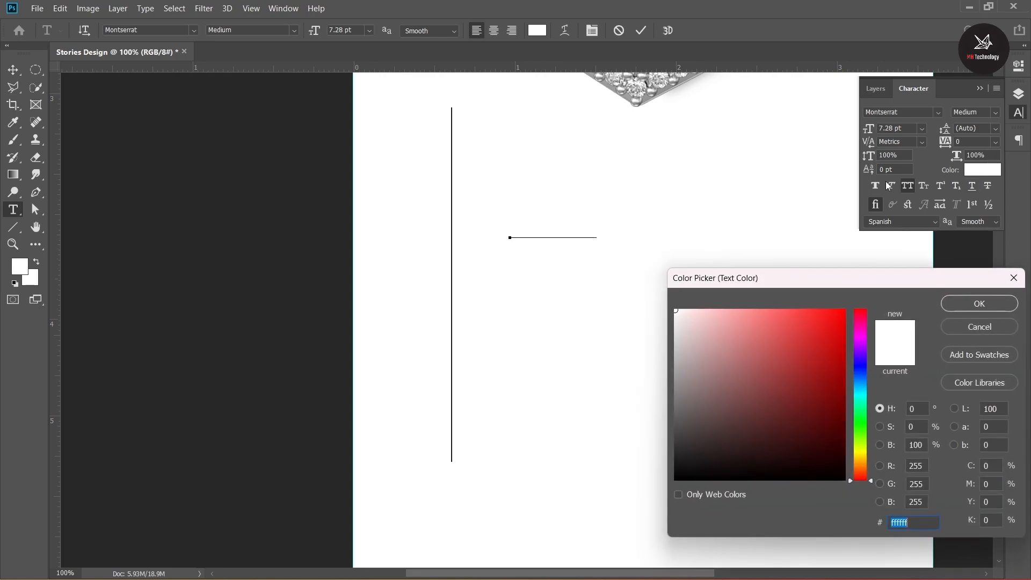
{"action": "left_click", "coordinate": [452, 255]}
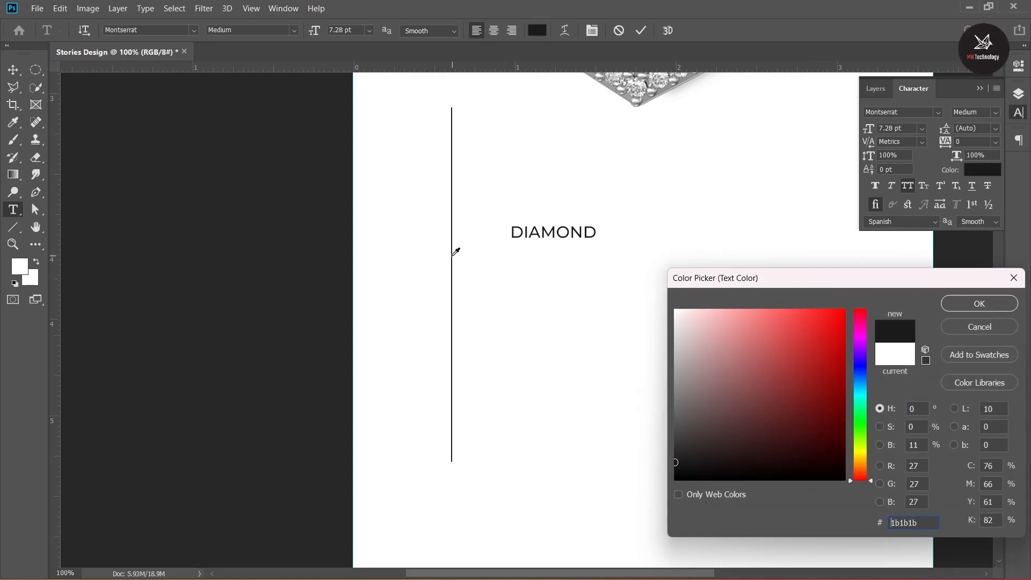
{"action": "left_click", "coordinate": [1002, 303]}
Set the DIAMOND text's font to Collingar DEMO and commit the text
{"action": "left_click", "coordinate": [938, 112]}
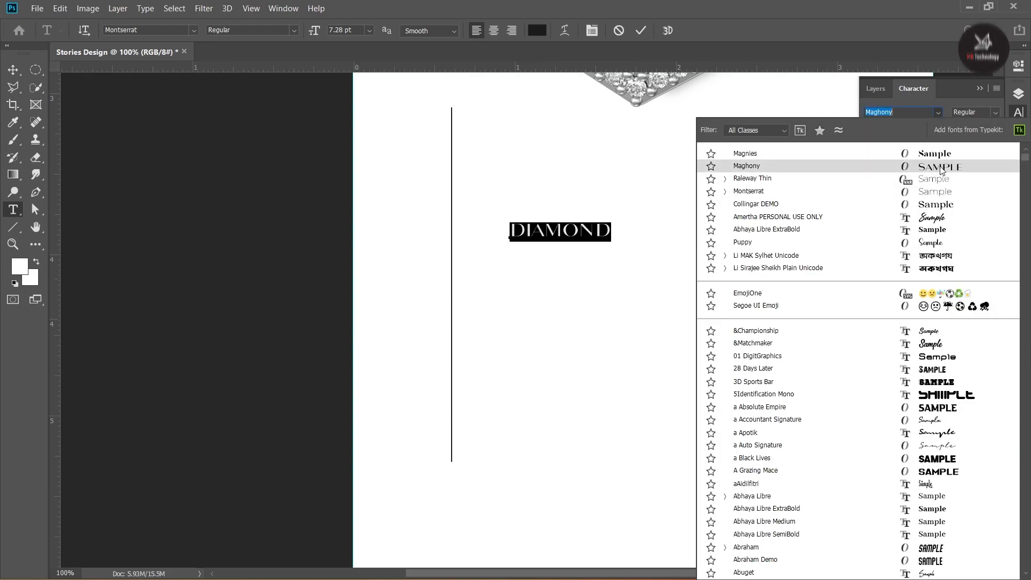
{"action": "left_click", "coordinate": [942, 204]}
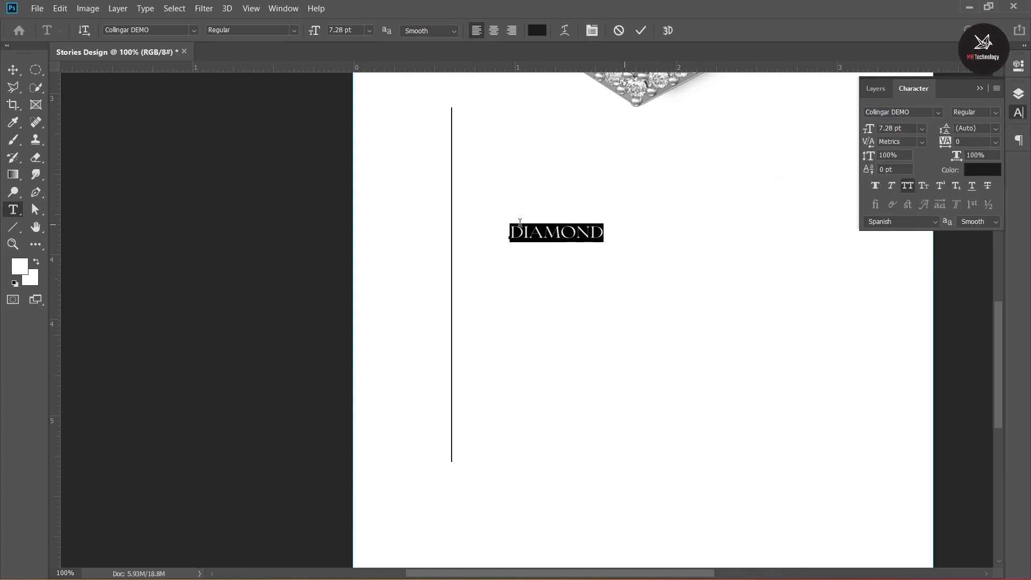
{"action": "left_click", "coordinate": [13, 69]}
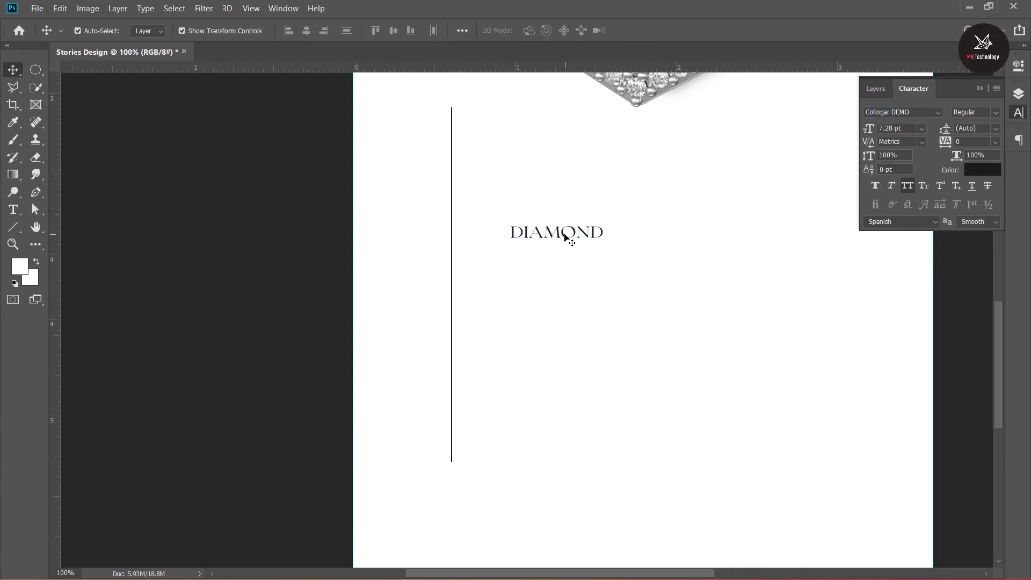
Enlarge the DIAMOND text to about 26.26 pt, starting just right of the vertical line, and deselect it
{"action": "key", "text": "ctrl+minus"}
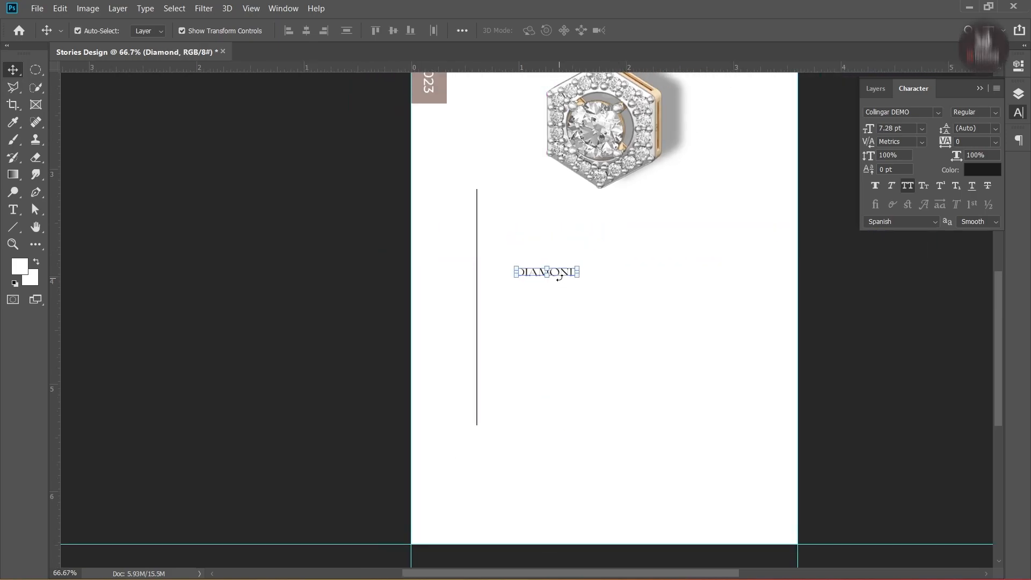
{"action": "left_click", "coordinate": [965, 357]}
{"action": "left_click_drag", "start_coordinate": [546, 306], "coordinate": [705, 298]}
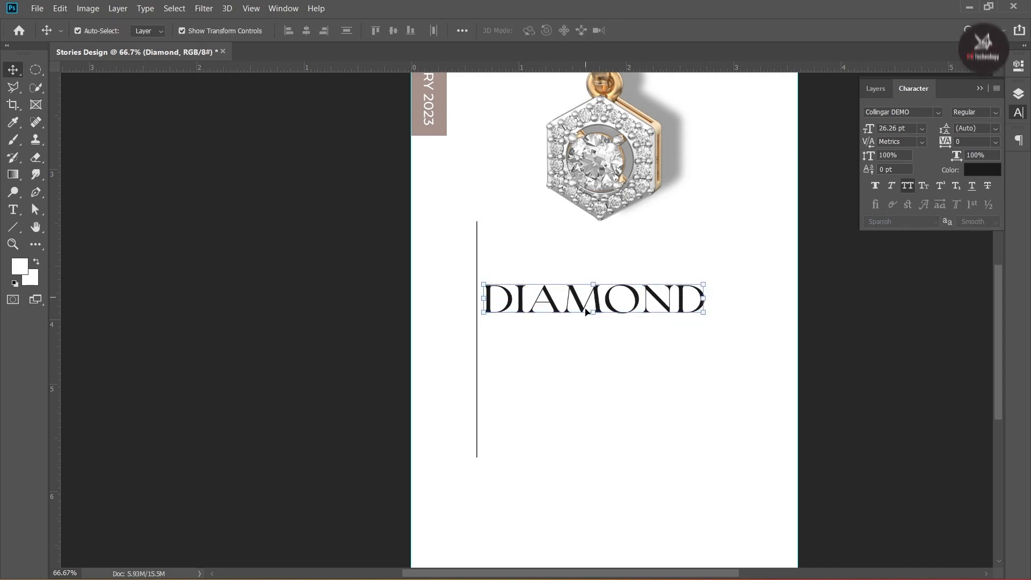
{"action": "left_click", "coordinate": [891, 346]}
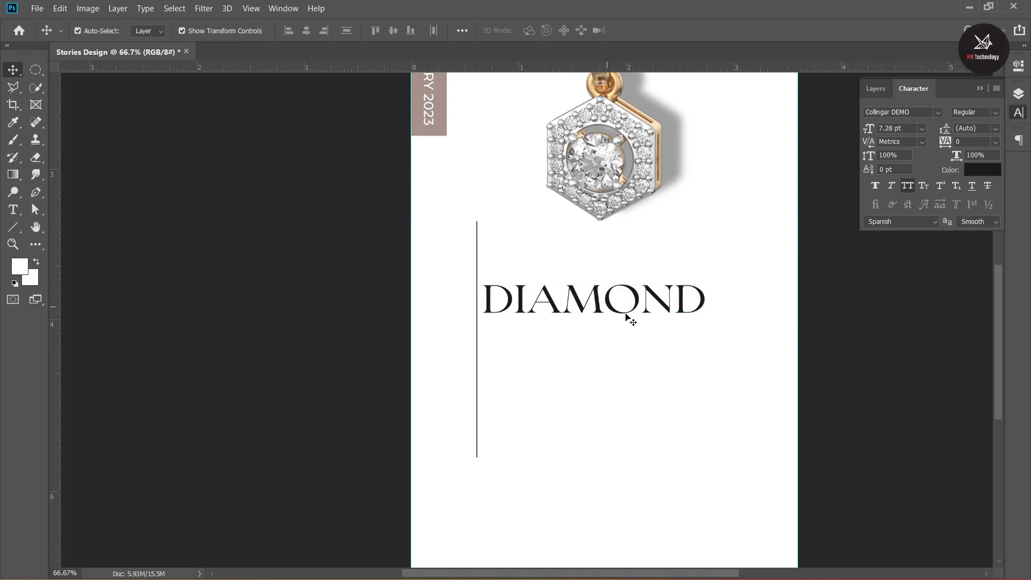
Move the DIAMOND text down toward the middle of the vertical line and deselect it
{"action": "scroll", "coordinate": [625, 316], "scroll_direction": "up", "scroll_amount": 2}
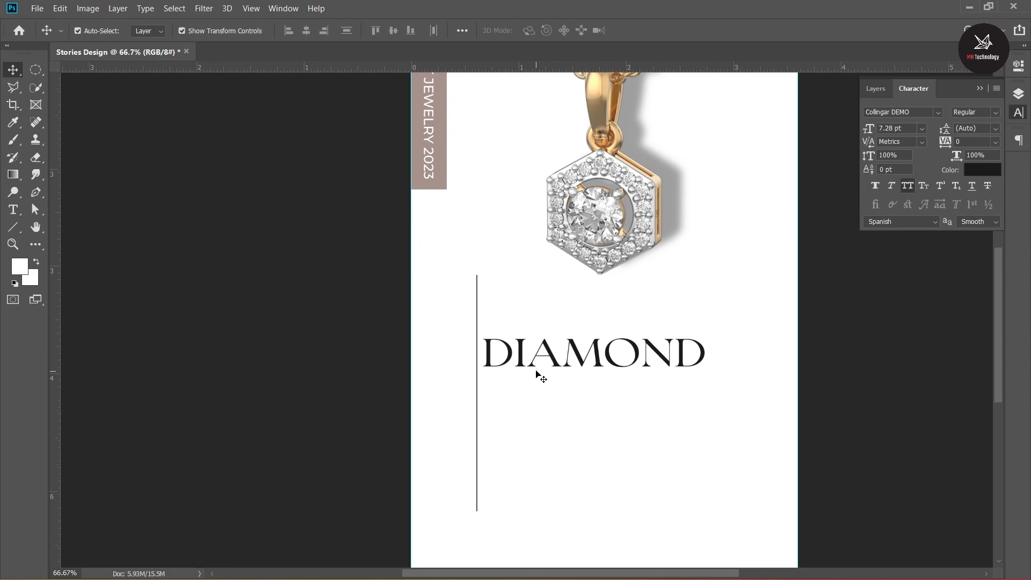
{"action": "key", "text": "ctrl+minus"}
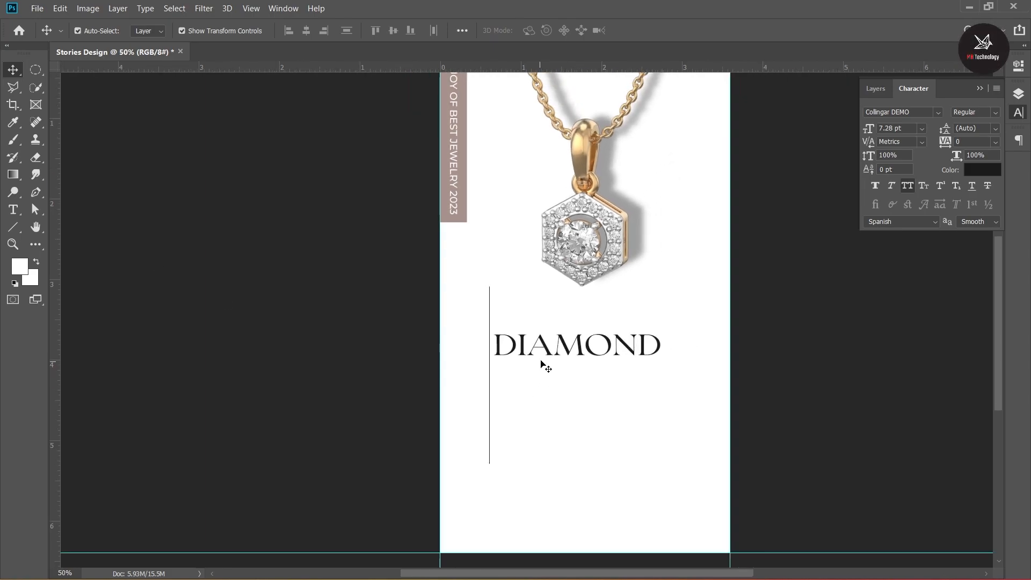
{"action": "left_click", "coordinate": [578, 350]}
{"action": "key", "text": "shift+Down"}
{"action": "key", "text": "shift+Down"}
{"action": "key", "text": "shift+Down"}
{"action": "key", "text": "shift+Down"}
{"action": "key", "text": "shift+Down"}
{"action": "key", "text": "shift+Down"}
{"action": "key", "text": "shift+Down"}
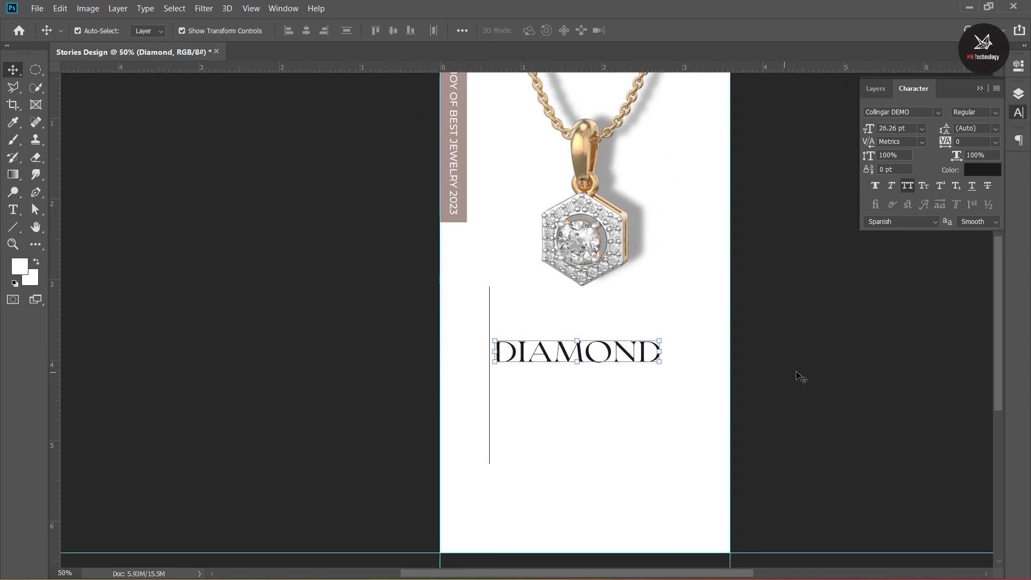
{"action": "left_click", "coordinate": [867, 361]}
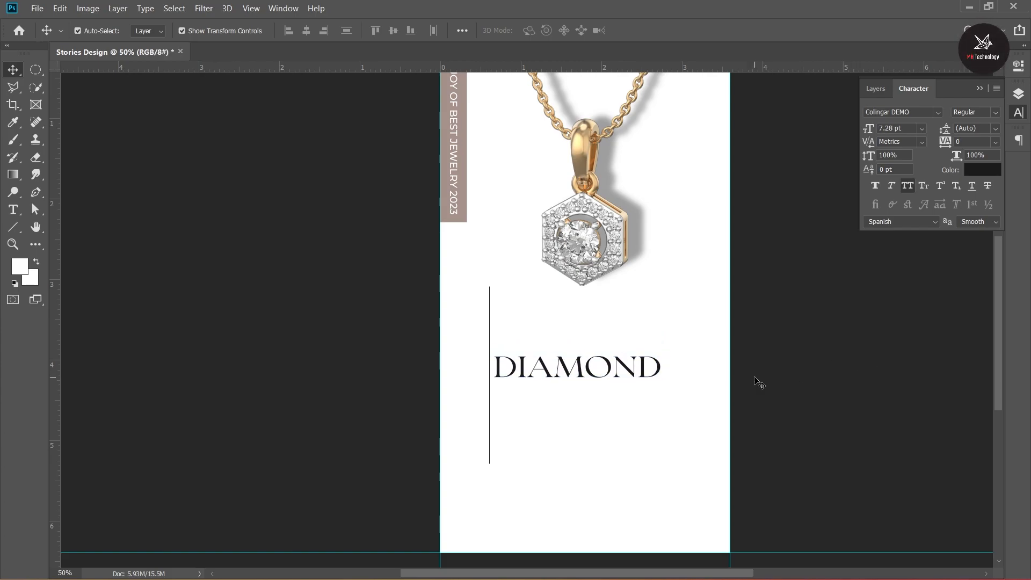
Add the two-line text "50% OFF SELECTED / TODAY ONLY" above DIAMOND
{"action": "left_click", "coordinate": [13, 210]}
{"action": "left_click", "coordinate": [505, 322]}
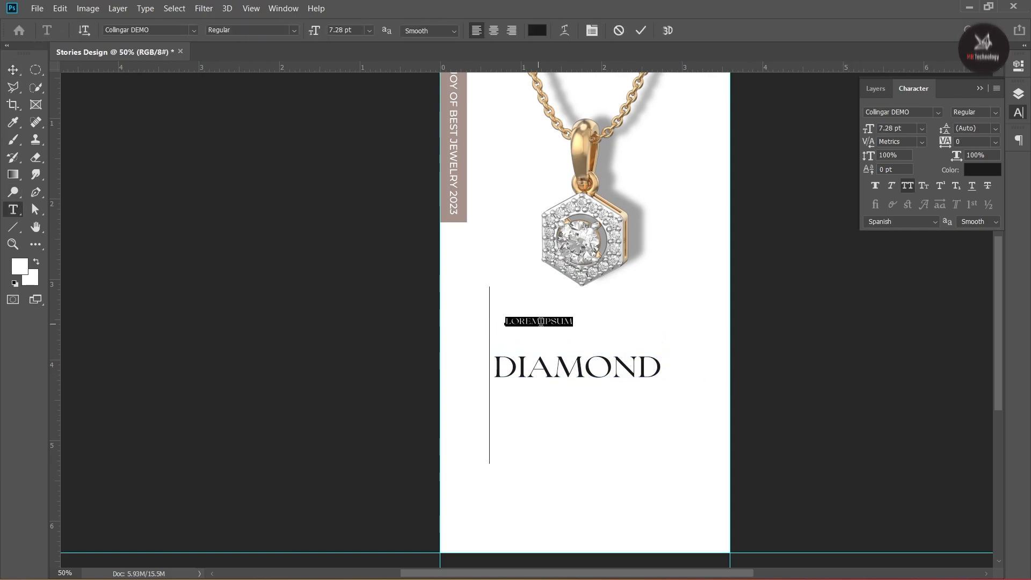
{"action": "type", "text": "50% OFF SELECTED TODAY ONLY"}
{"action": "left_click", "coordinate": [12, 70]}
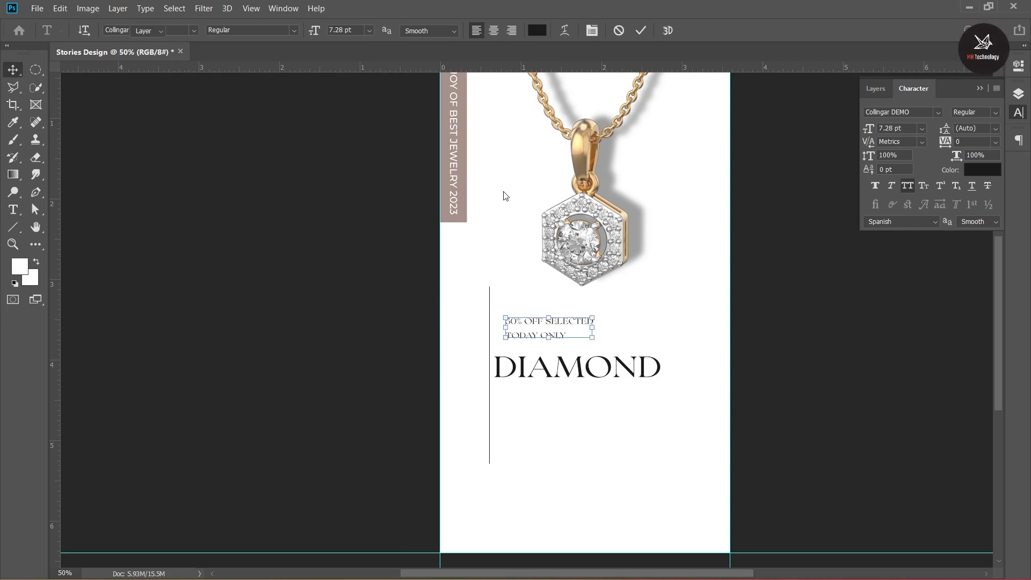
Set the two-line offer text's font to Montserrat in the Medium style
{"action": "left_click", "coordinate": [937, 111]}
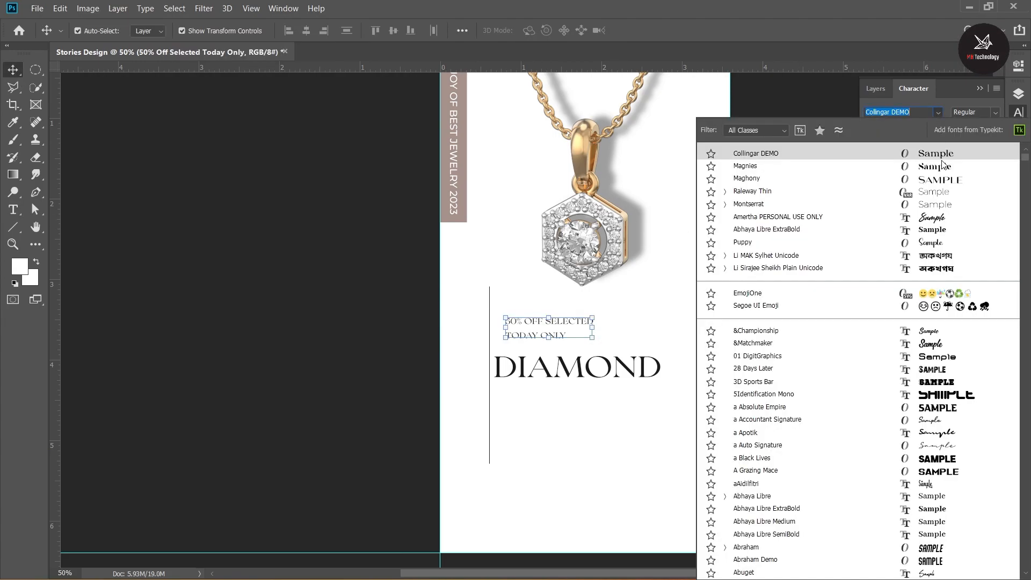
{"action": "left_click", "coordinate": [939, 204]}
{"action": "left_click", "coordinate": [975, 112]}
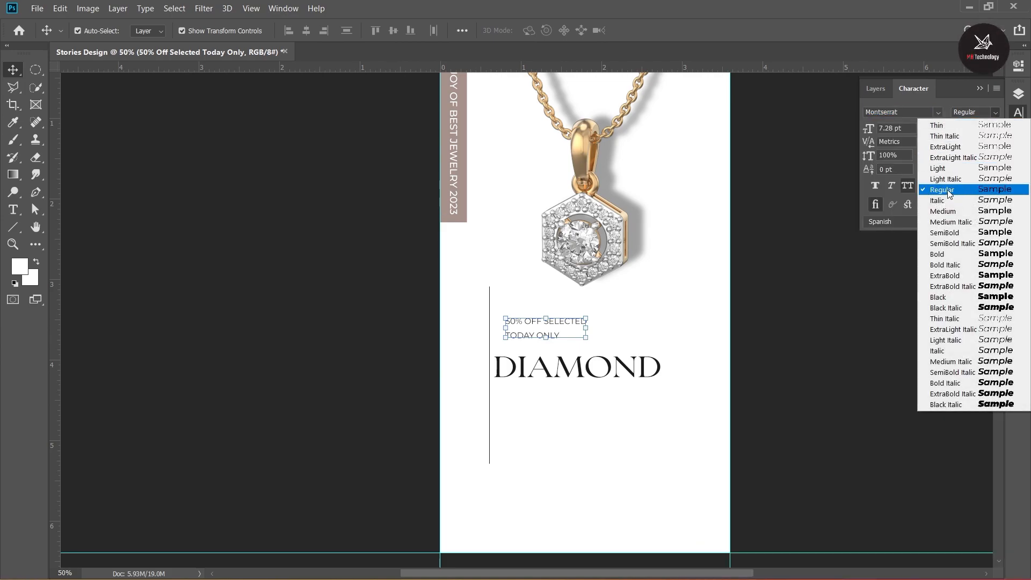
{"action": "left_click", "coordinate": [945, 211]}
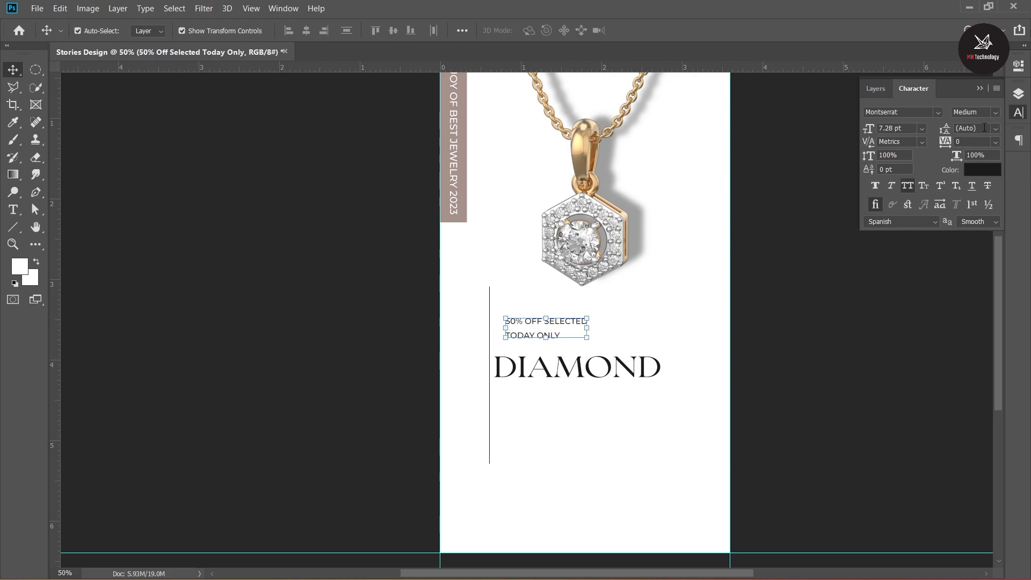
Enlarge the two-line offer text and set its font size to 10 pt
{"action": "left_click", "coordinate": [986, 128]}
{"action": "left_click_drag", "start_coordinate": [594, 328], "coordinate": [618, 328]}
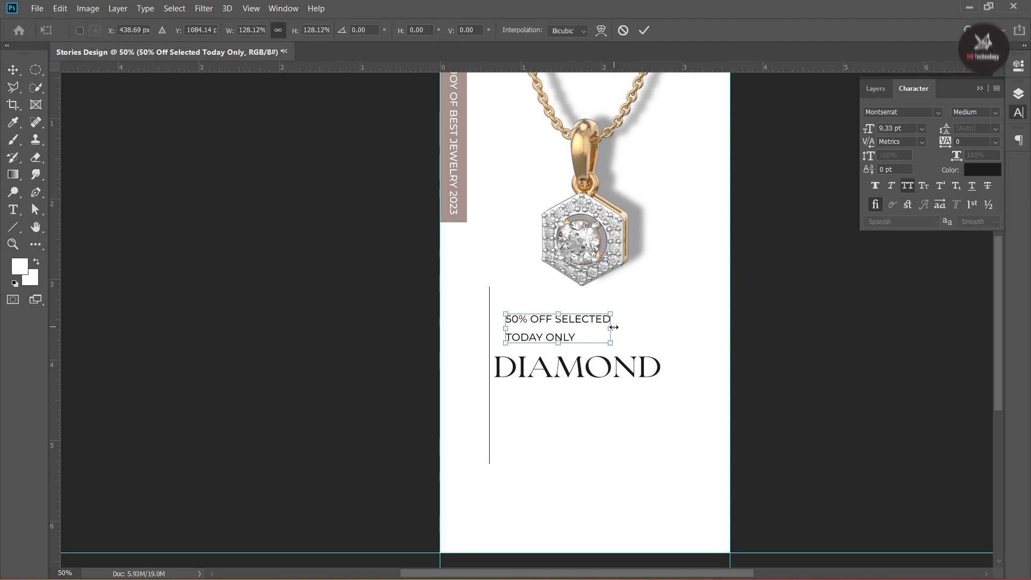
{"action": "left_click", "coordinate": [644, 30]}
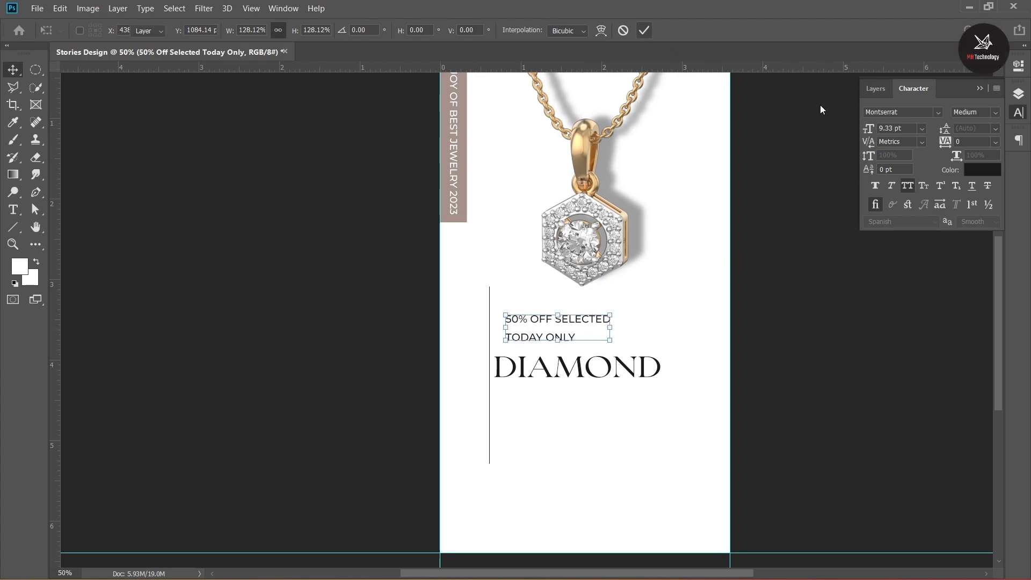
{"action": "left_click", "coordinate": [906, 128]}
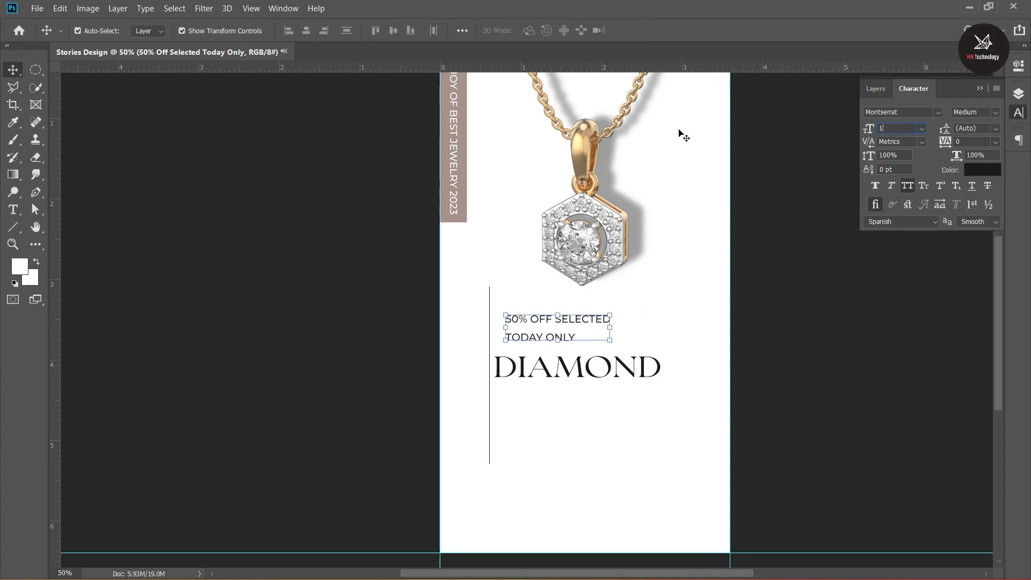
{"action": "key", "text": "Return"}
Tighten the offer text's line spacing to 11 pt and deselect it
{"action": "left_click", "coordinate": [986, 127]}
{"action": "type", "text": "12.3"}
{"action": "key", "text": "Return"}
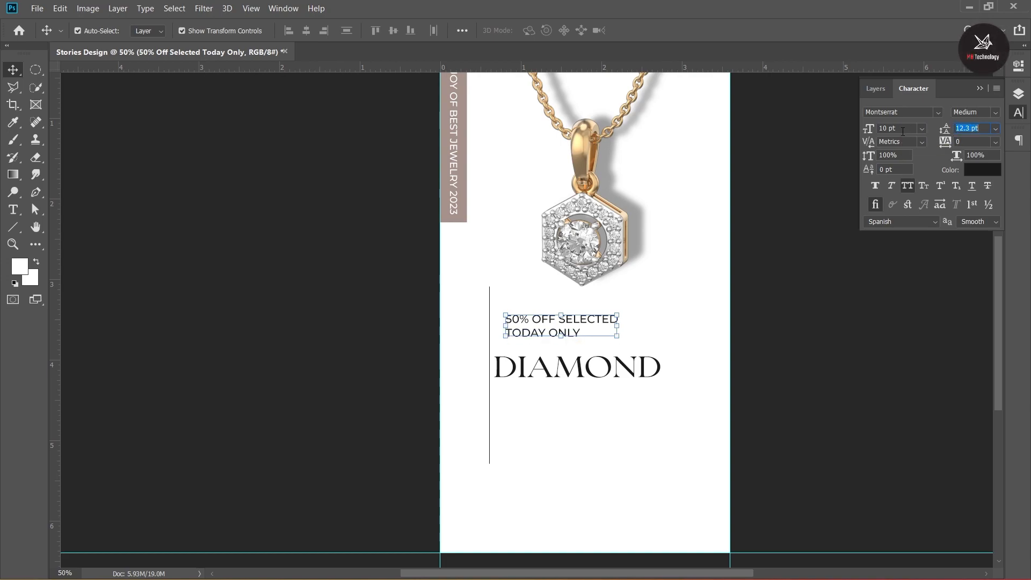
{"action": "key", "text": "Down"}
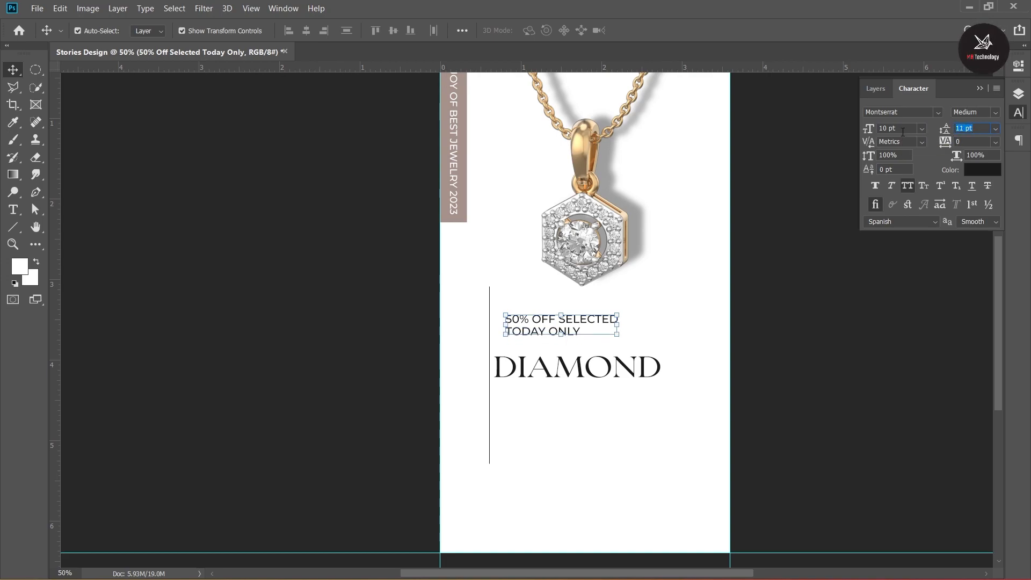
{"action": "left_click", "coordinate": [743, 314]}
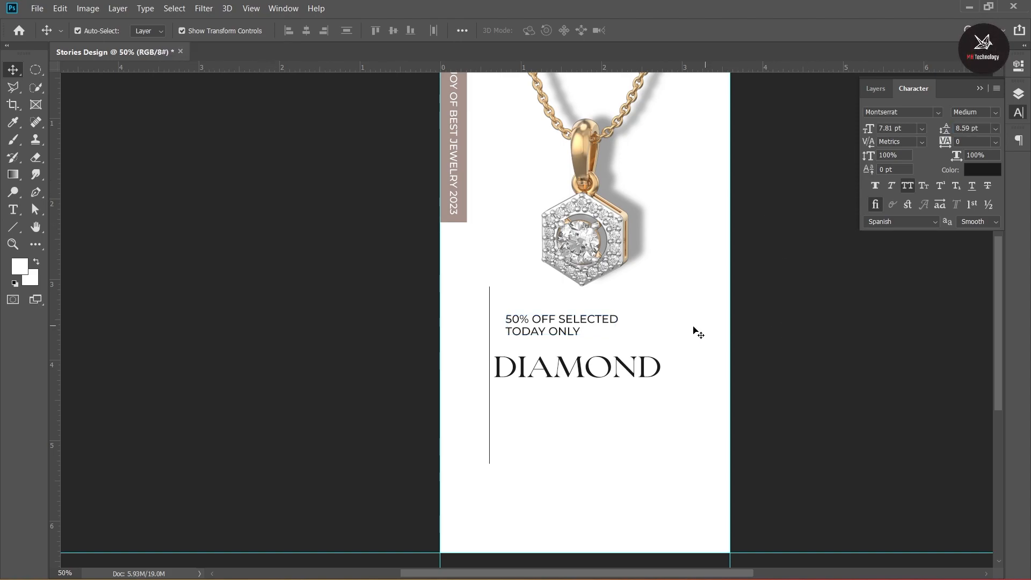
Align the offer text with DIAMOND's left edge, and nudge DIAMOND up closer beneath it
{"action": "left_click_drag", "start_coordinate": [597, 320], "coordinate": [542, 330]}
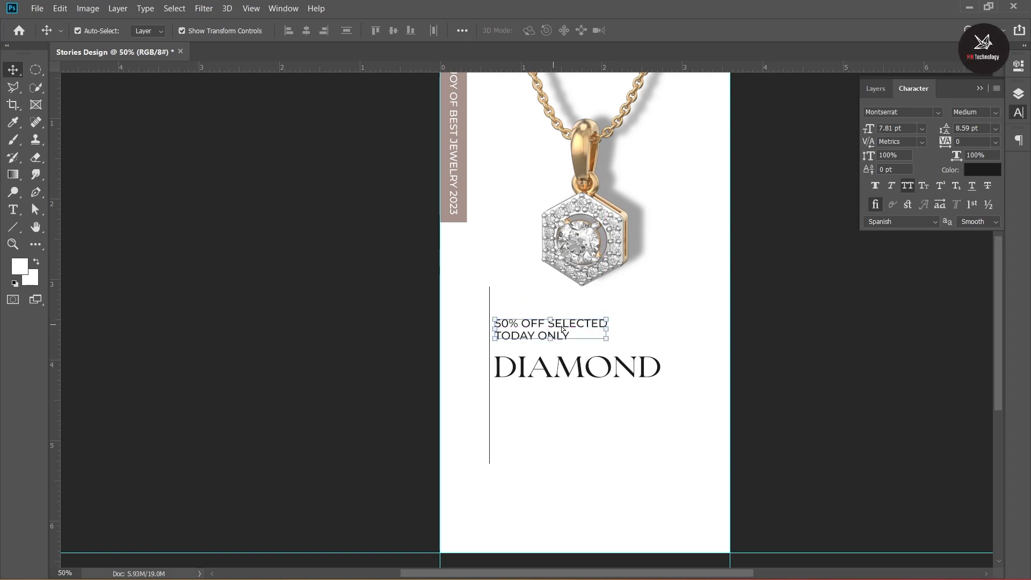
{"action": "left_click", "coordinate": [612, 370]}
{"action": "key", "text": "Up"}
{"action": "key", "text": "Up"}
{"action": "key", "text": "Up"}
{"action": "key", "text": "Up"}
{"action": "key", "text": "Up"}
{"action": "key", "text": "Up"}
{"action": "key", "text": "Up"}
{"action": "key", "text": "Up"}
{"action": "key", "text": "Up"}
{"action": "key", "text": "Up"}
{"action": "key", "text": "Up"}
{"action": "key", "text": "Up"}
{"action": "key", "text": "Up"}
{"action": "key", "text": "Up"}
{"action": "left_click", "coordinate": [820, 372]}
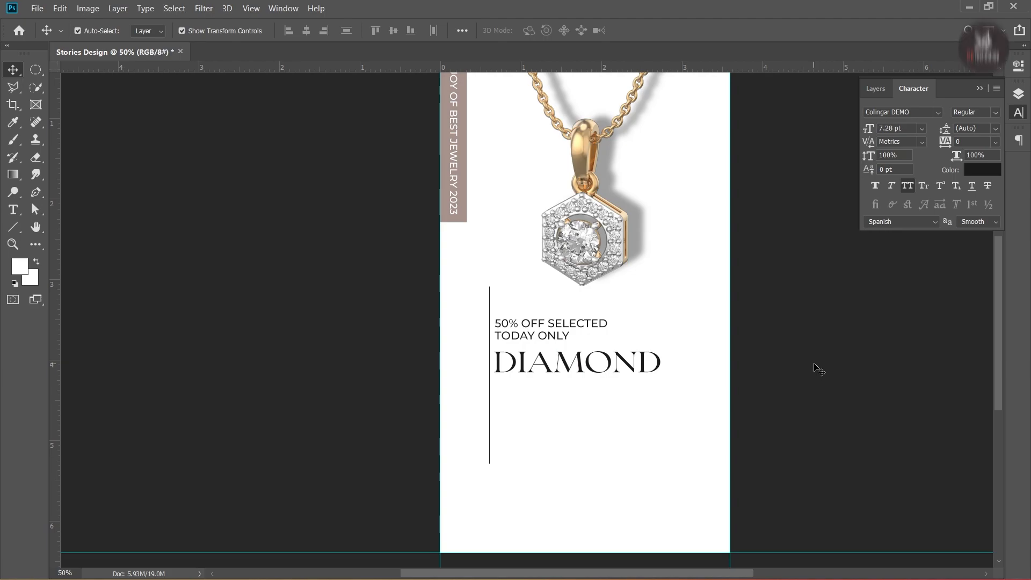
Draw a 32 × 32 px circle to the left of the vertical line, near the line's upper end
{"action": "scroll", "coordinate": [576, 318], "scroll_direction": "down", "scroll_amount": 1}
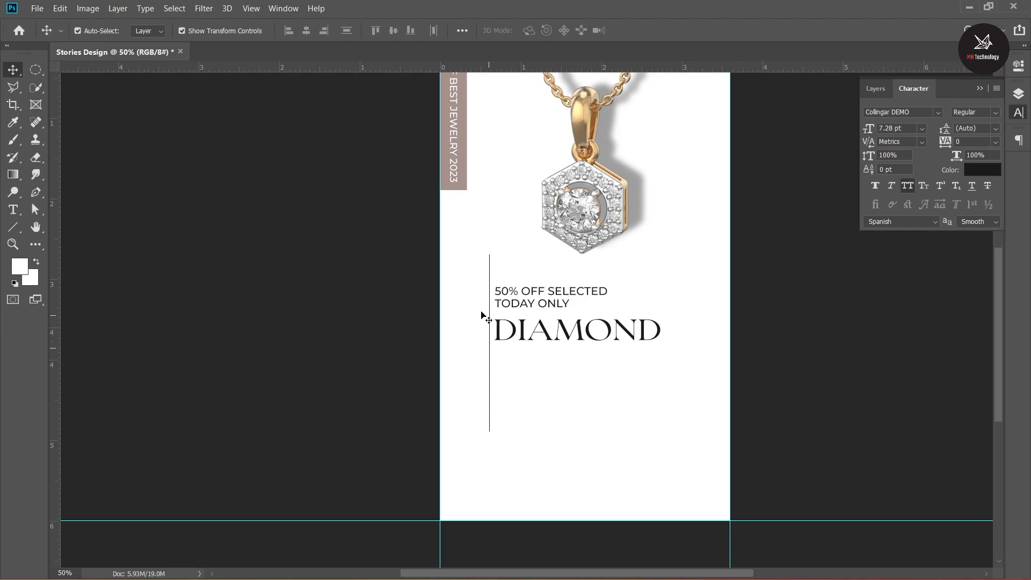
{"action": "left_click", "coordinate": [477, 290], "text": "ctrl"}
{"action": "left_click", "coordinate": [477, 290], "text": "ctrl"}
{"action": "left_click_drag", "start_coordinate": [488, 325], "coordinate": [398, 244]}
{"action": "left_click", "coordinate": [10, 230]}
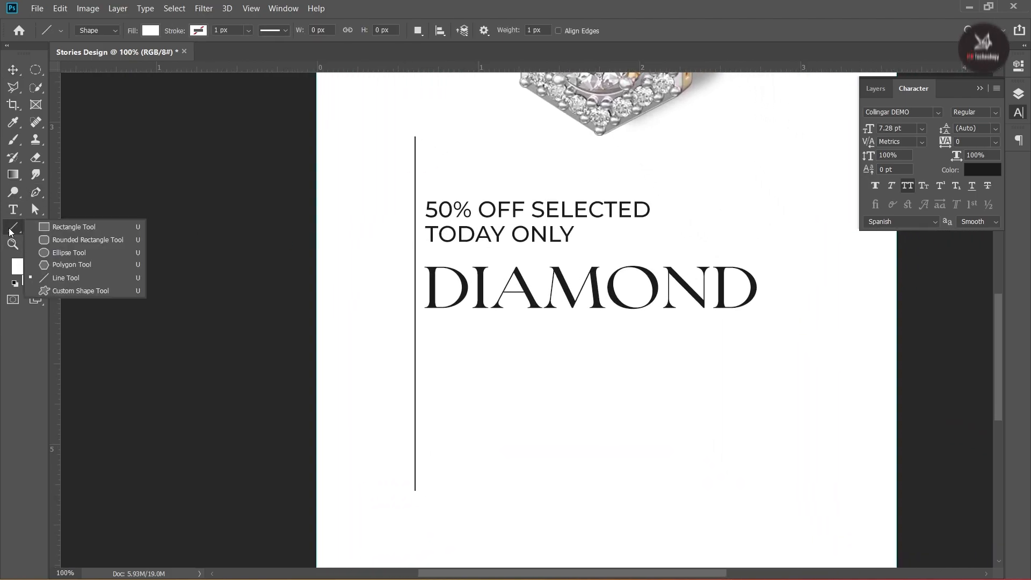
{"action": "left_click", "coordinate": [66, 253]}
{"action": "left_click_drag", "start_coordinate": [365, 162], "coordinate": [384, 181]}
Fill the small circle with the near-black sampled from the DIAMOND text and deselect it
{"action": "left_click", "coordinate": [825, 166]}
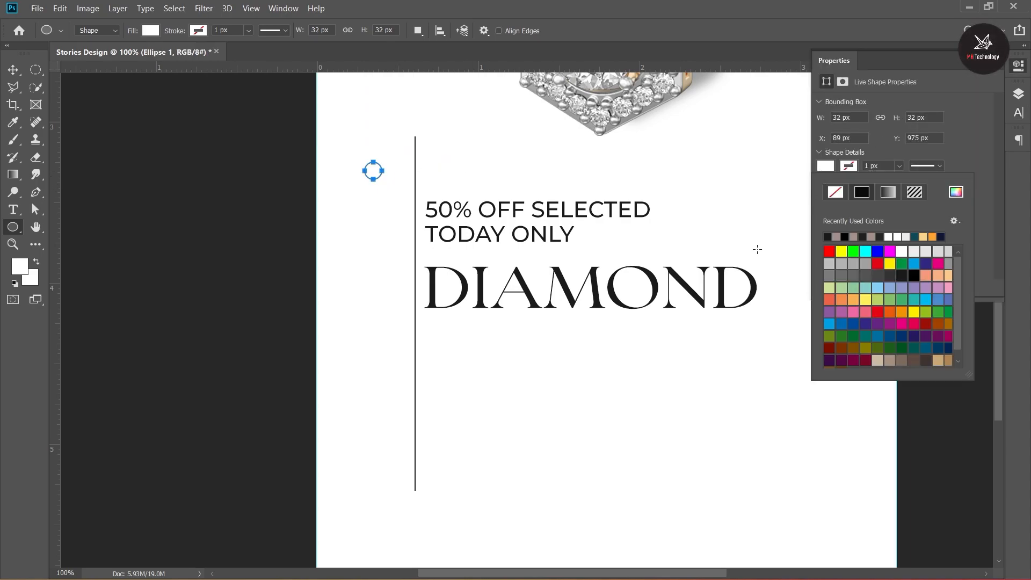
{"action": "left_click", "coordinate": [954, 193]}
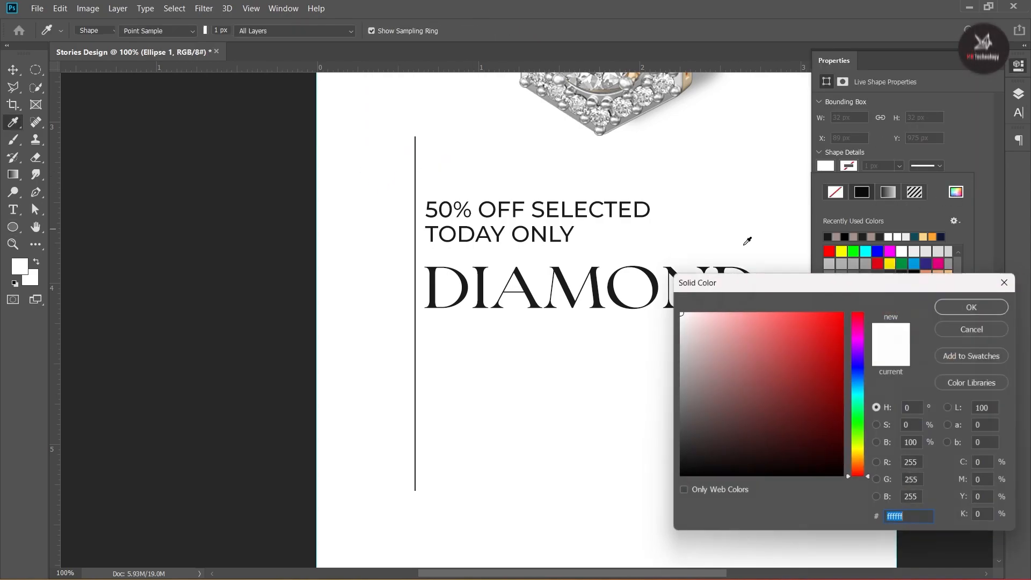
{"action": "left_click", "coordinate": [615, 289]}
{"action": "left_click", "coordinate": [979, 303]}
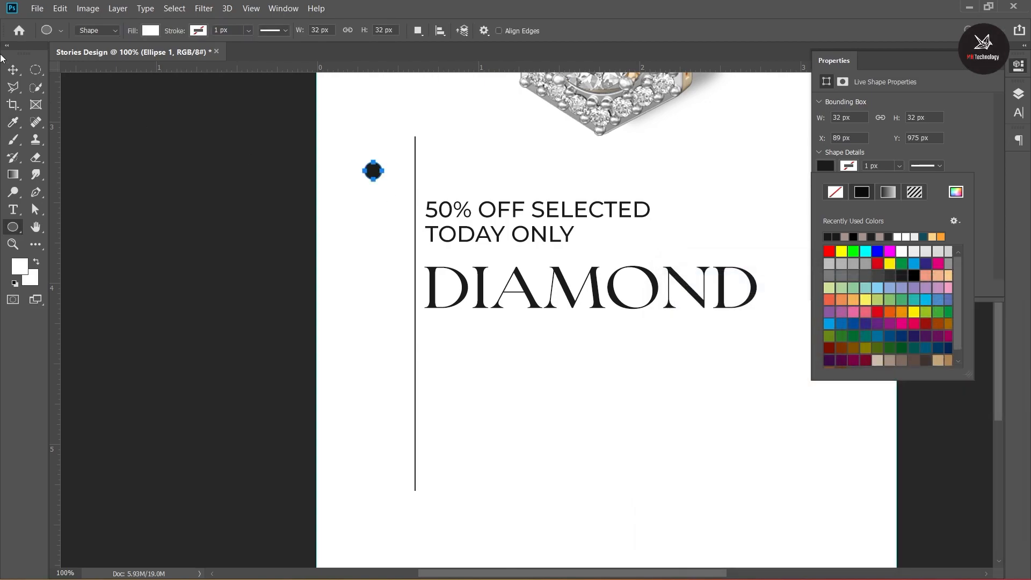
{"action": "left_click", "coordinate": [12, 70]}
{"action": "left_click", "coordinate": [290, 206]}
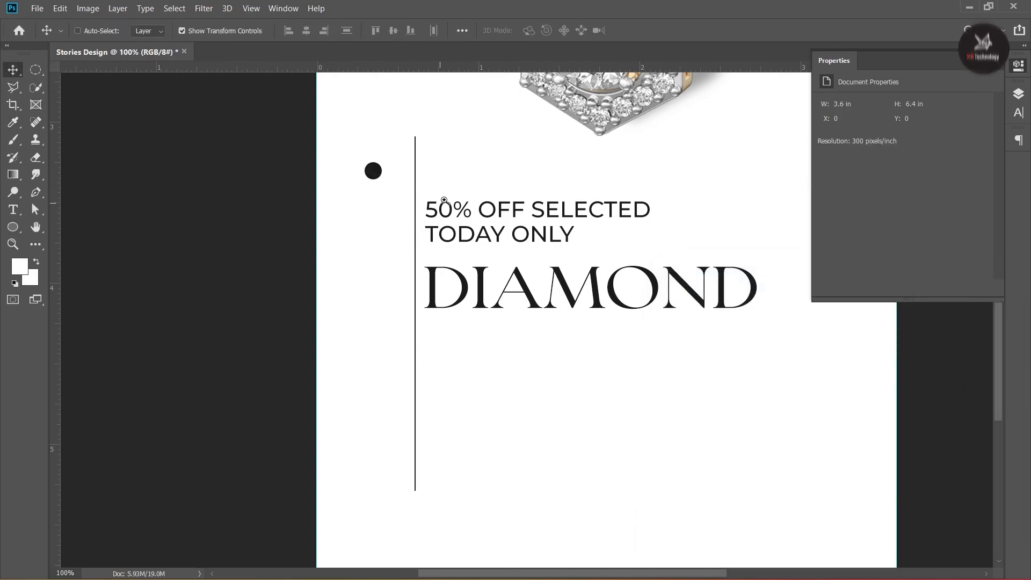
Duplicate the small circle twice straight down to form a column of three evenly spaced dots, and deselect them
{"action": "left_click", "coordinate": [444, 201], "text": "ctrl"}
{"action": "left_click_drag", "start_coordinate": [283, 198], "coordinate": [366, 145]}
{"action": "left_click", "coordinate": [346, 105]}
{"action": "left_click_drag", "start_coordinate": [349, 107], "coordinate": [359, 224]}
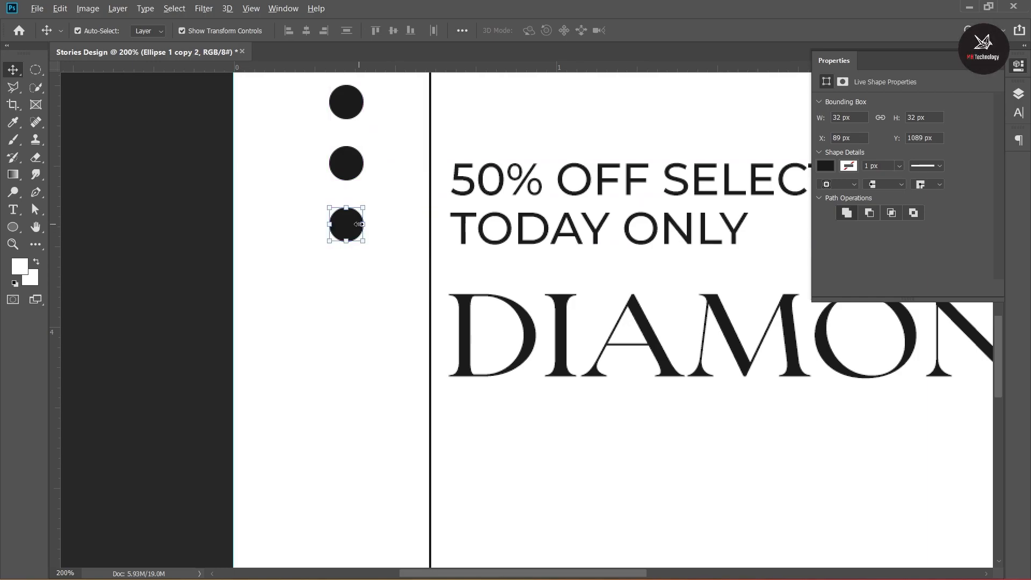
{"action": "left_click", "coordinate": [223, 207]}
{"action": "key", "text": "ctrl+minus"}
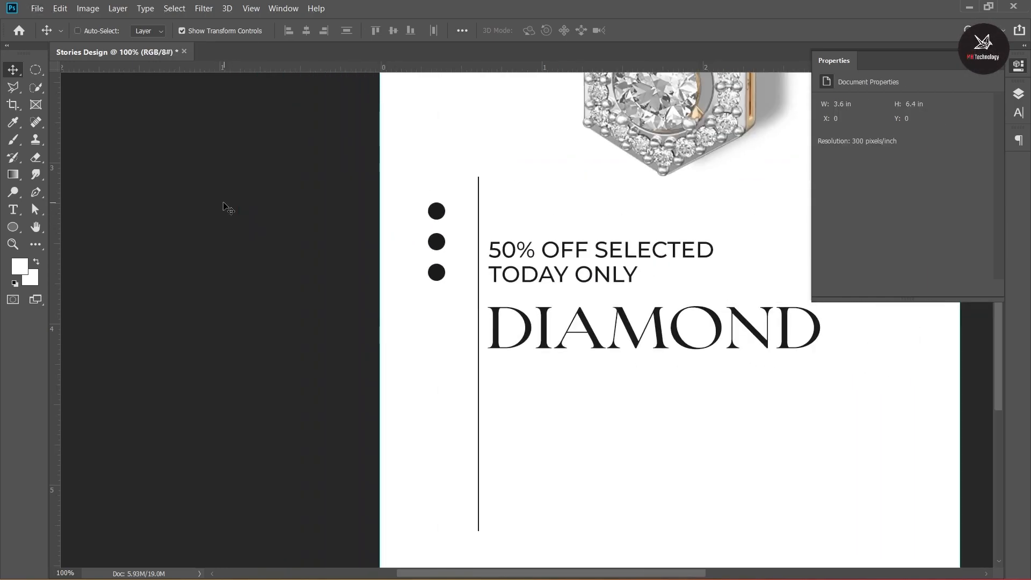
Fill the middle dot with the taupe a4918a sampled from the vertical headline's background band and deselect it
{"action": "key", "text": "ctrl+minus"}
{"action": "key", "text": "ctrl+0"}
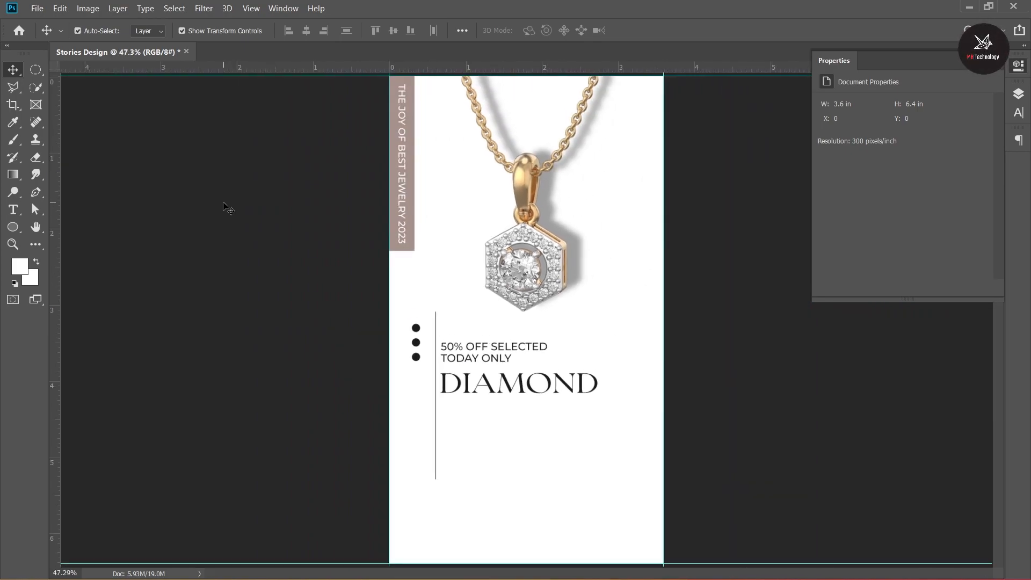
{"action": "left_click", "coordinate": [416, 343]}
{"action": "left_click", "coordinate": [830, 163]}
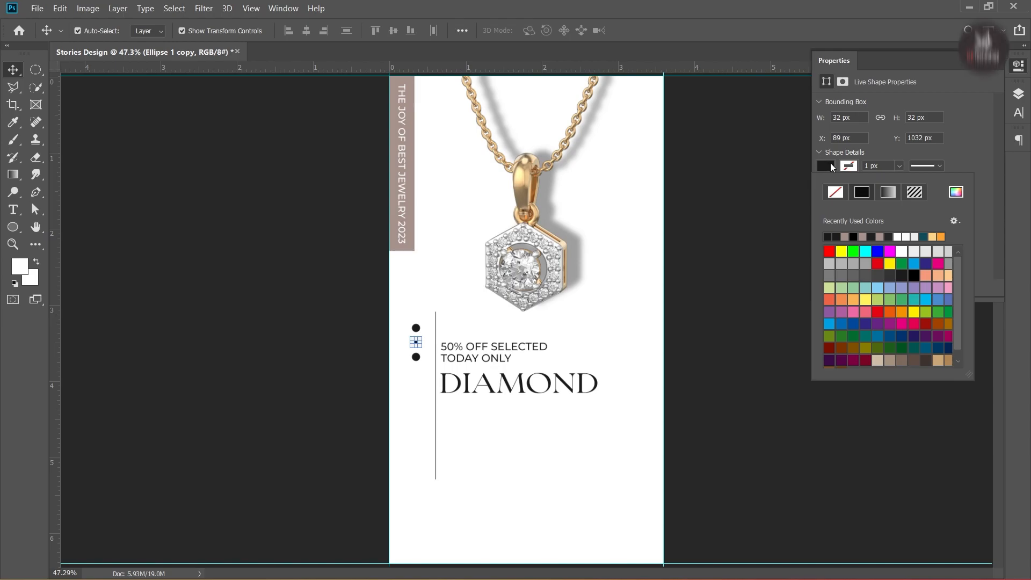
{"action": "left_click", "coordinate": [956, 191]}
{"action": "left_click", "coordinate": [413, 135]}
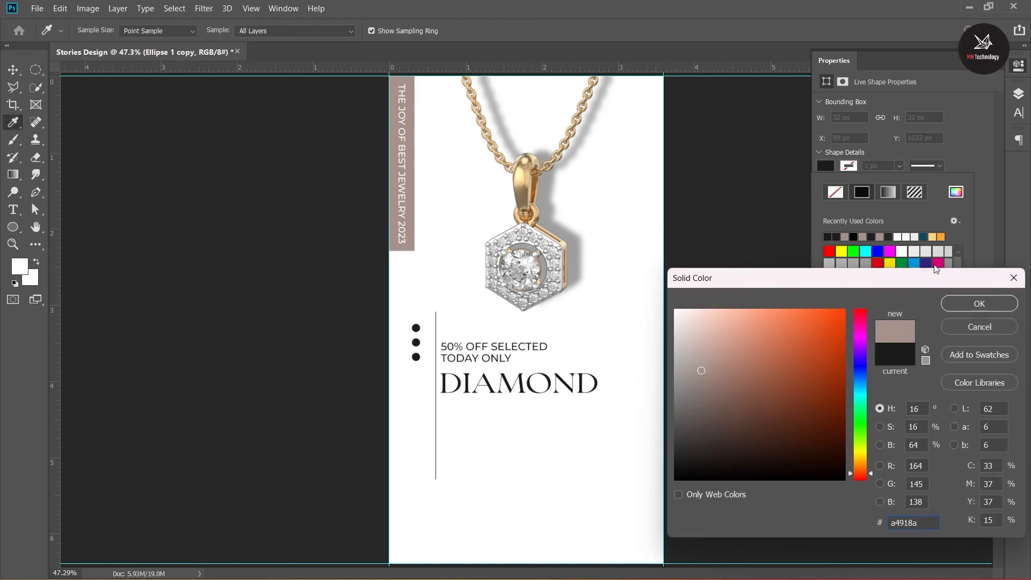
{"action": "left_click", "coordinate": [978, 304]}
{"action": "left_click", "coordinate": [12, 70]}
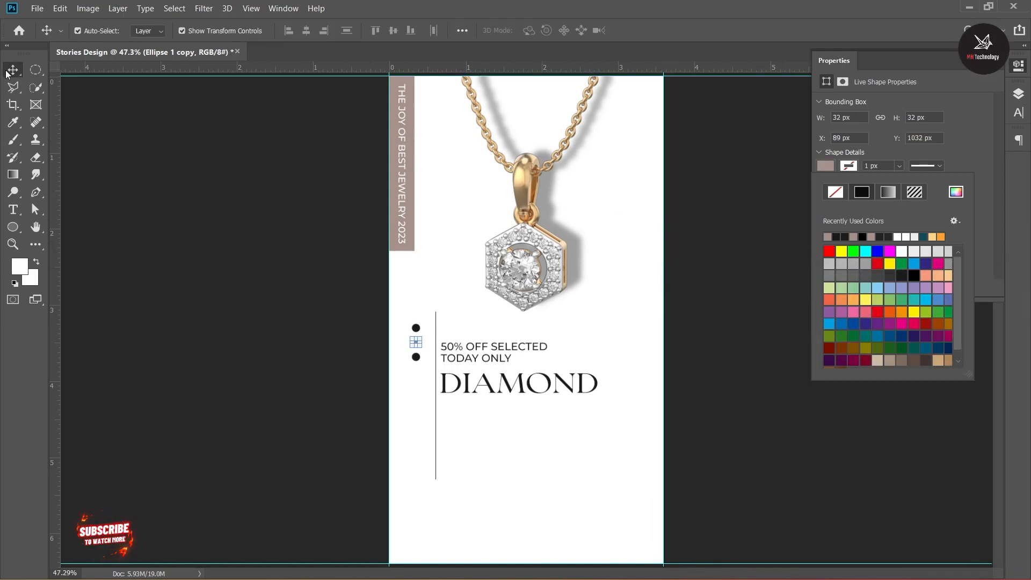
{"action": "left_click", "coordinate": [276, 231]}
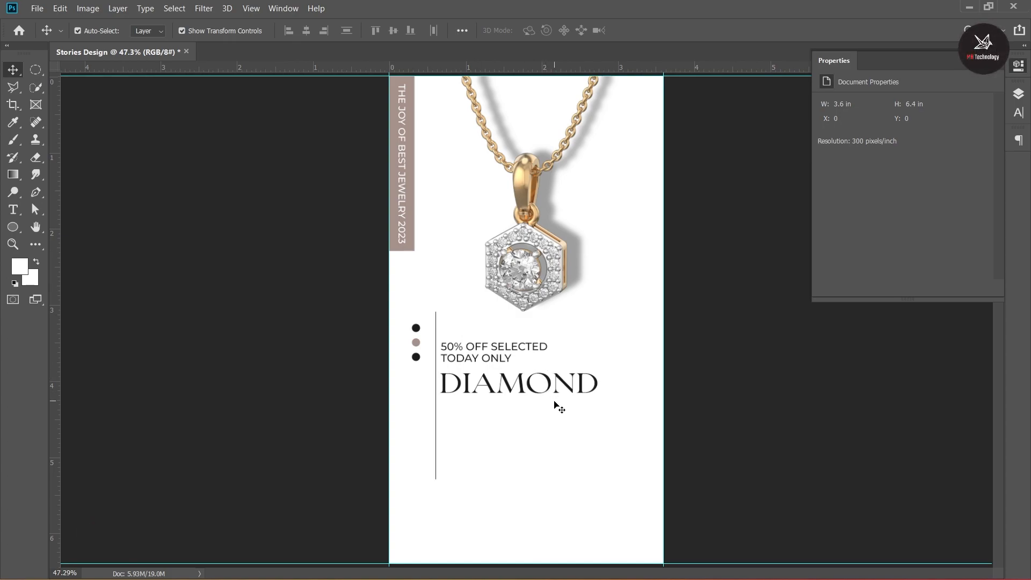
Add the two-line text "With new look / and new collection" and place it just beneath DIAMOND, lined up with its left edge
{"action": "key", "text": "ctrl+minus"}
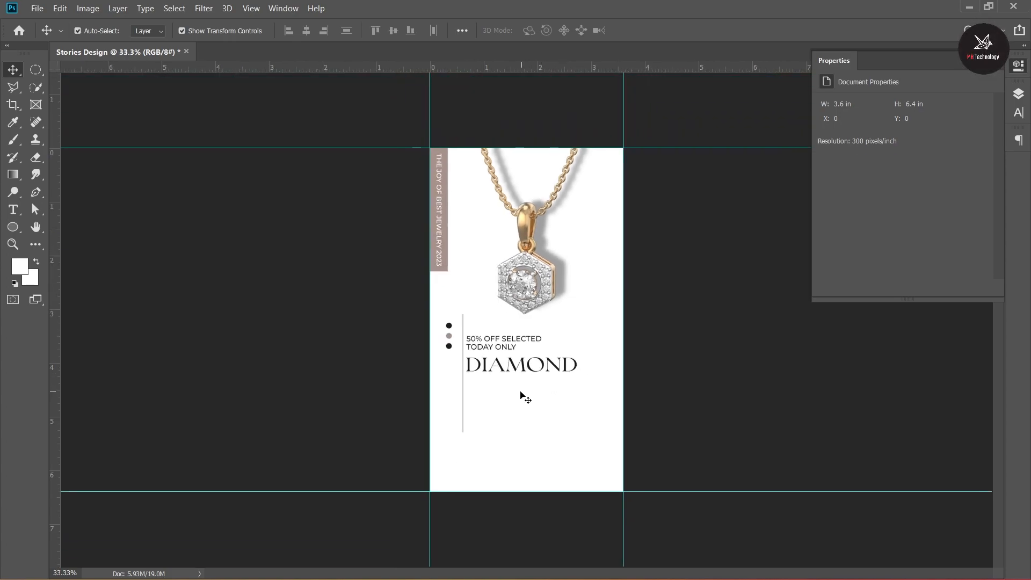
{"action": "left_click", "coordinate": [13, 210]}
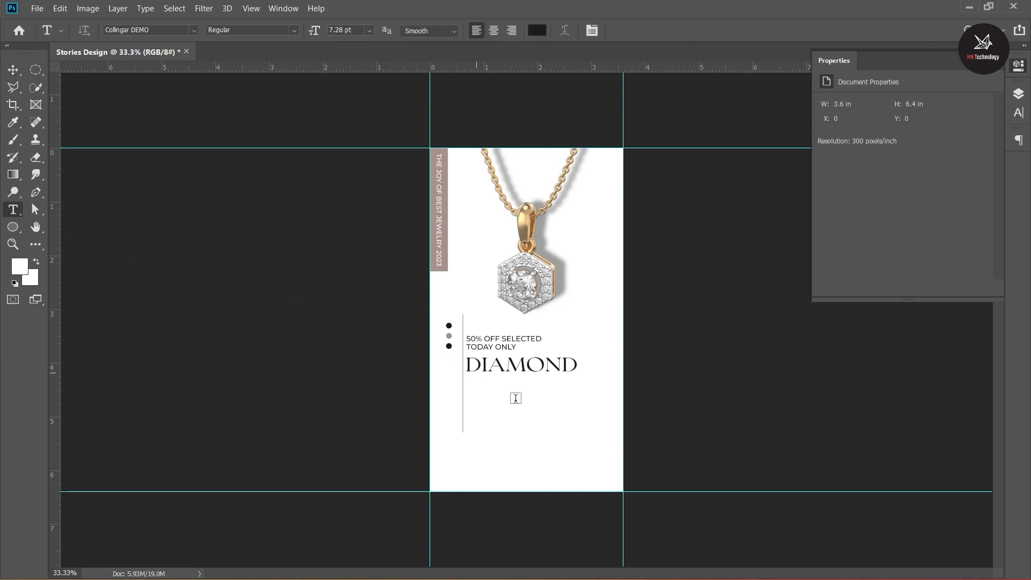
{"action": "left_click", "coordinate": [503, 427]}
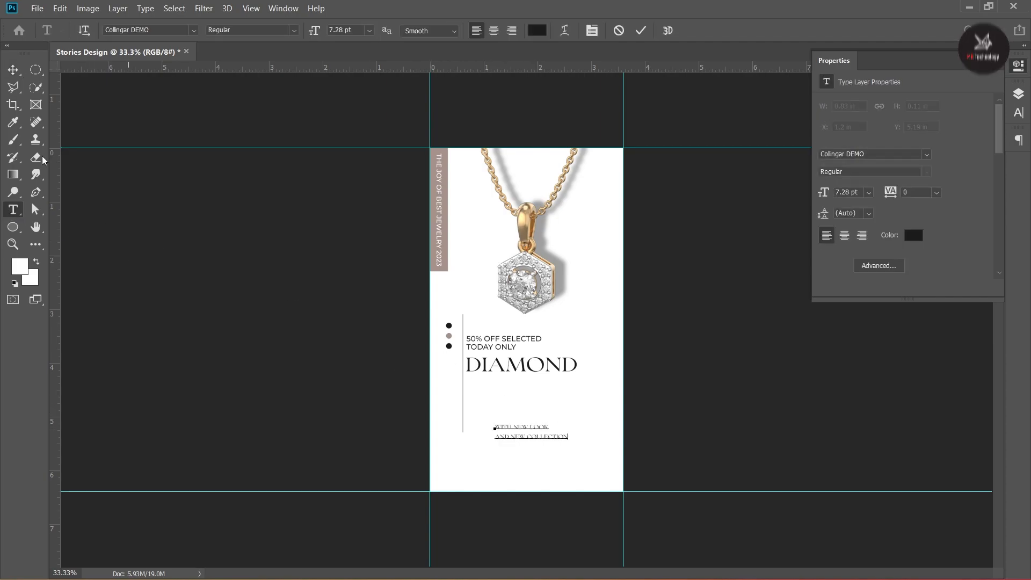
{"action": "left_click", "coordinate": [12, 69]}
{"action": "scroll", "coordinate": [553, 456], "scroll_direction": "up", "scroll_amount": 2}
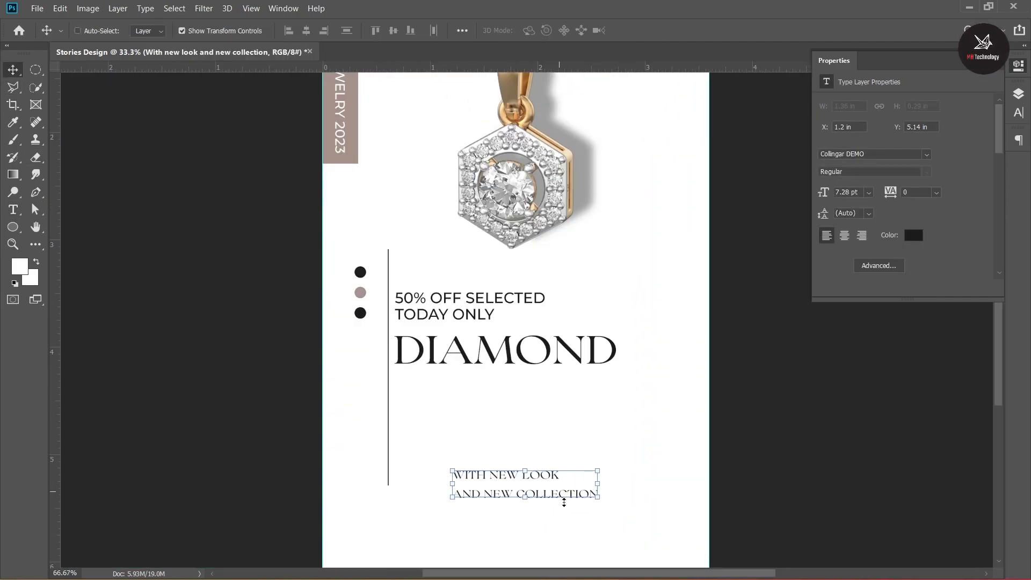
{"action": "left_click_drag", "start_coordinate": [488, 405], "coordinate": [431, 314]}
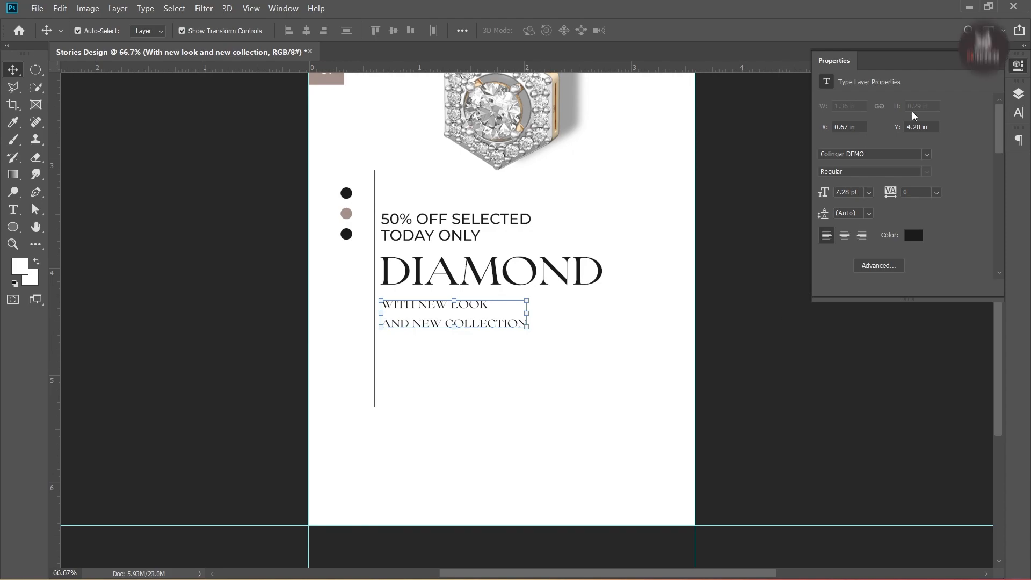
Set the new collection text's leading to 8.88 pt, apply faux bold, and nudge it into place below DIAMOND
{"action": "left_click", "coordinate": [1018, 93]}
{"action": "left_click", "coordinate": [899, 89]}
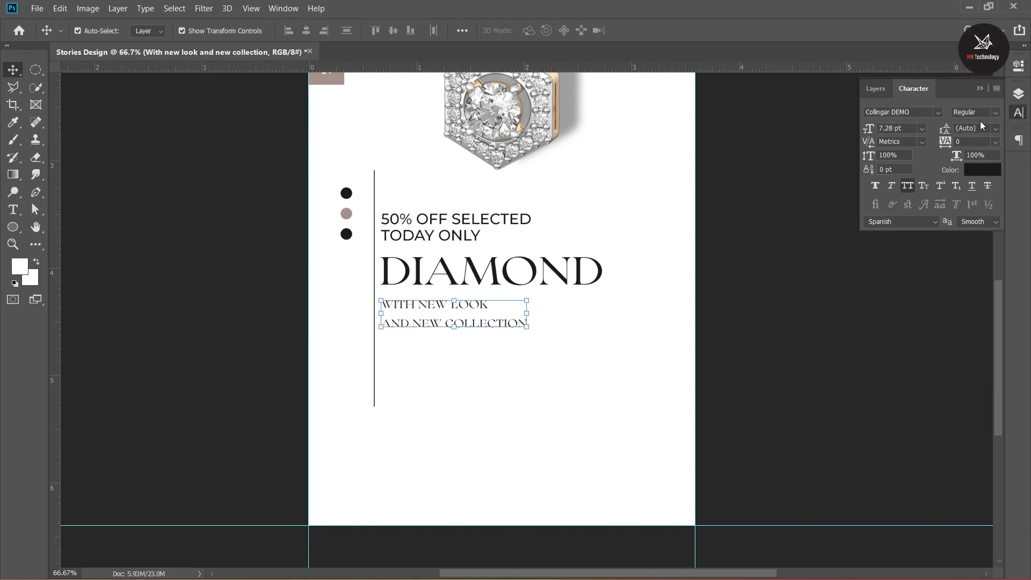
{"action": "scroll", "coordinate": [984, 126], "scroll_direction": "down", "scroll_amount": 4}
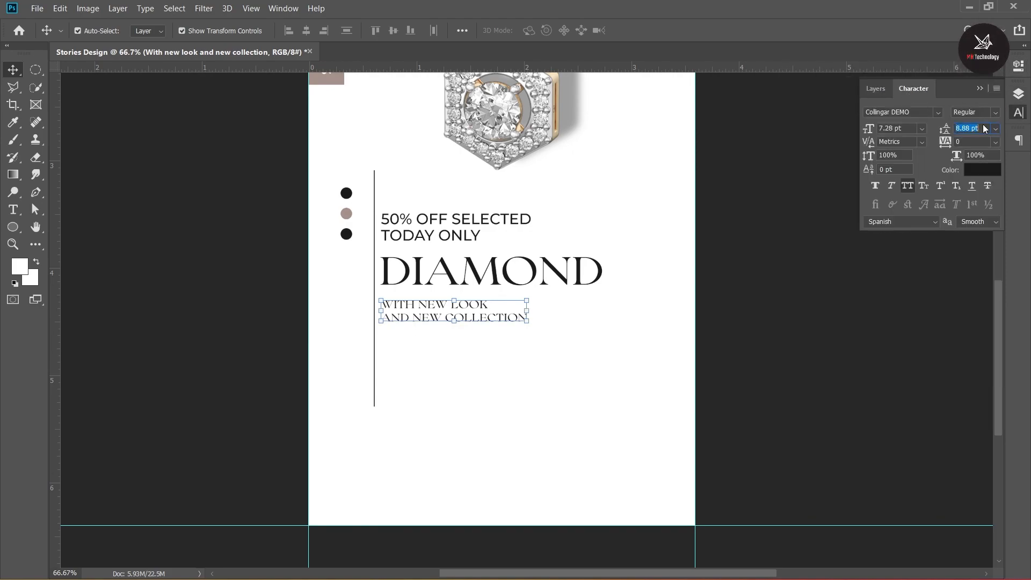
{"action": "key", "text": "Return"}
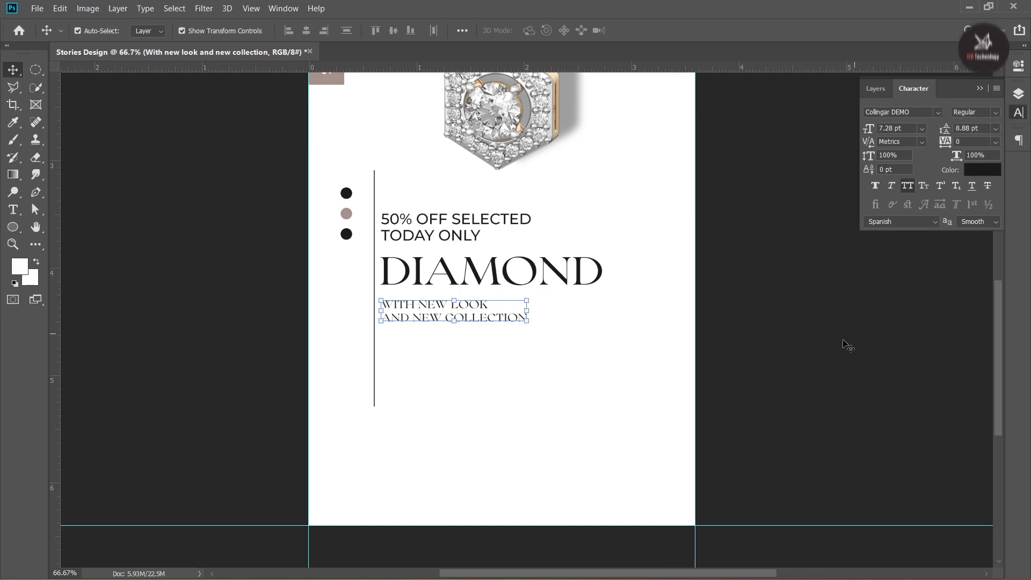
{"action": "left_click", "coordinate": [756, 320]}
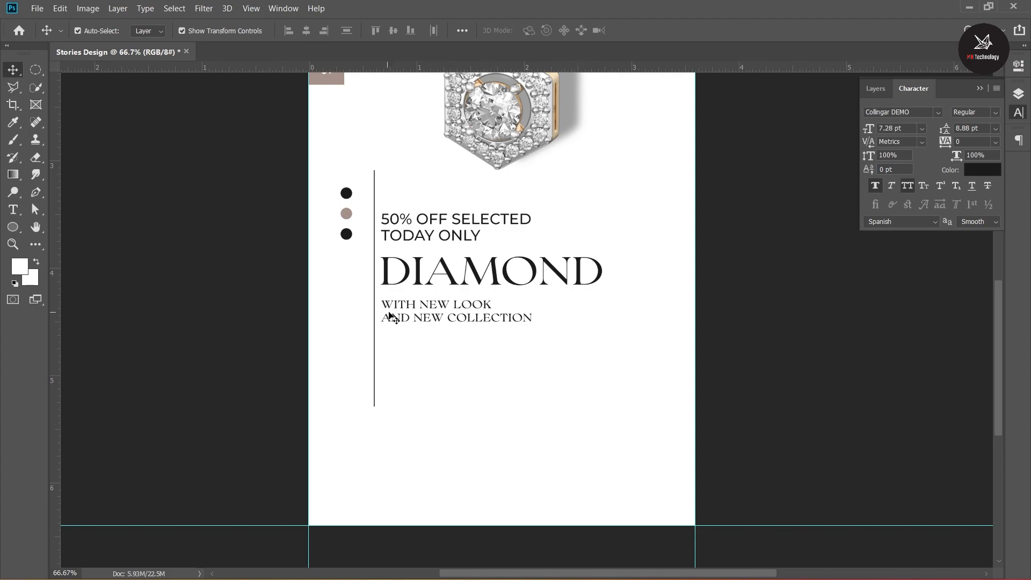
{"action": "left_click_drag", "start_coordinate": [432, 307], "coordinate": [438, 310]}
{"action": "left_click", "coordinate": [781, 326]}
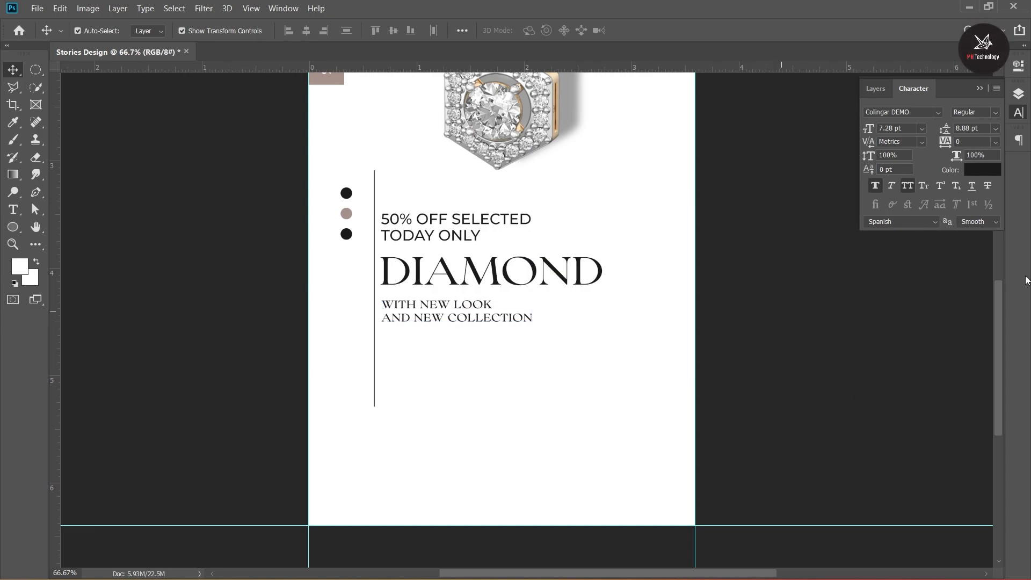
Select the offer, DIAMOND and new collection text layers together, align their left edges, and deselect them
{"action": "left_click", "coordinate": [1018, 94]}
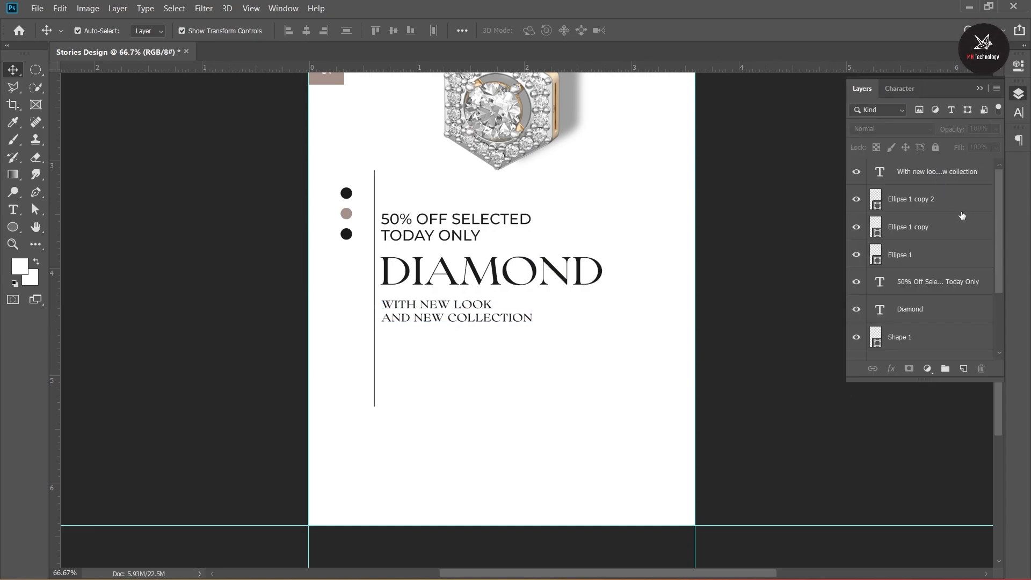
{"action": "left_click", "coordinate": [918, 288]}
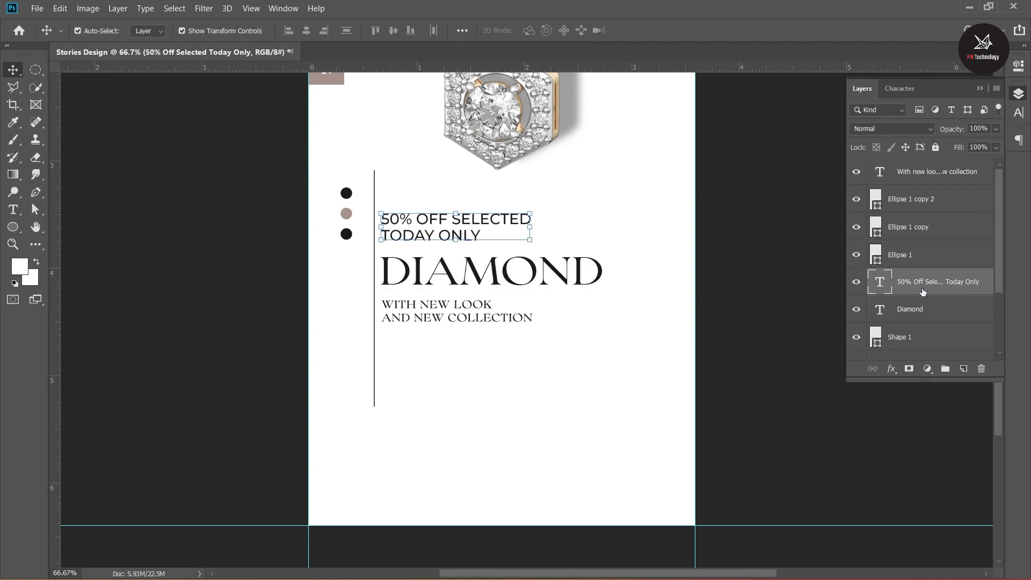
{"action": "left_click", "coordinate": [919, 313], "text": "shift"}
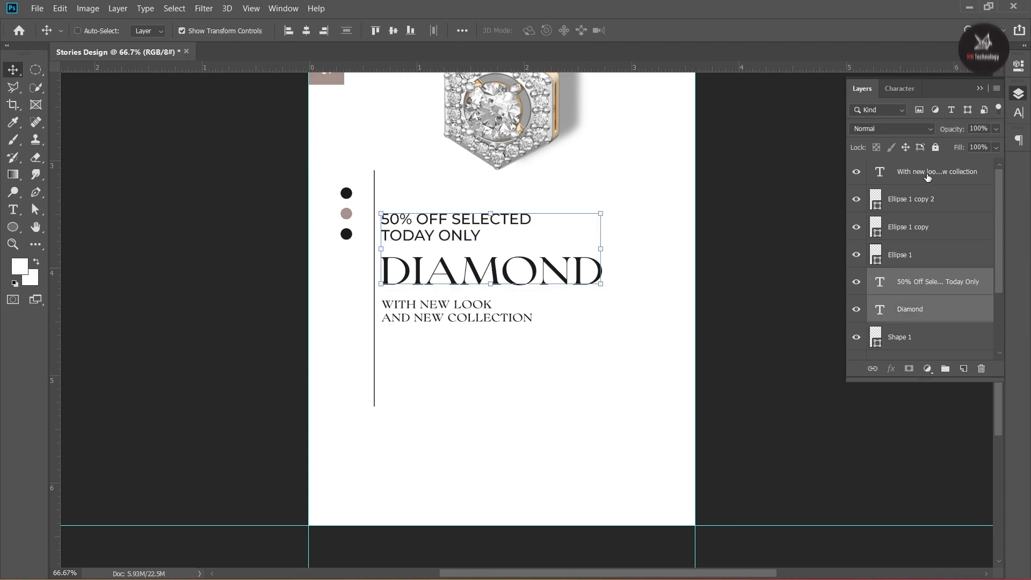
{"action": "left_click", "coordinate": [927, 172], "text": "ctrl"}
{"action": "left_click", "coordinate": [745, 300]}
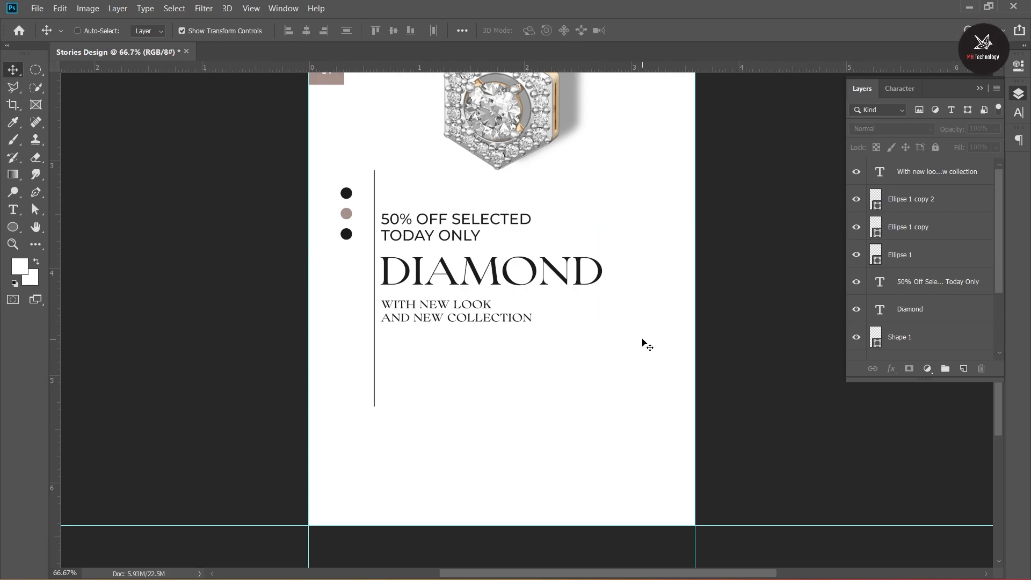
Add a paragraph text box of Lorem ipsum placeholder text below the new collection text, about as wide as DIAMOND
{"action": "key", "text": "ctrl+minus"}
{"action": "scroll", "coordinate": [429, 446], "scroll_direction": "down", "scroll_amount": 2}
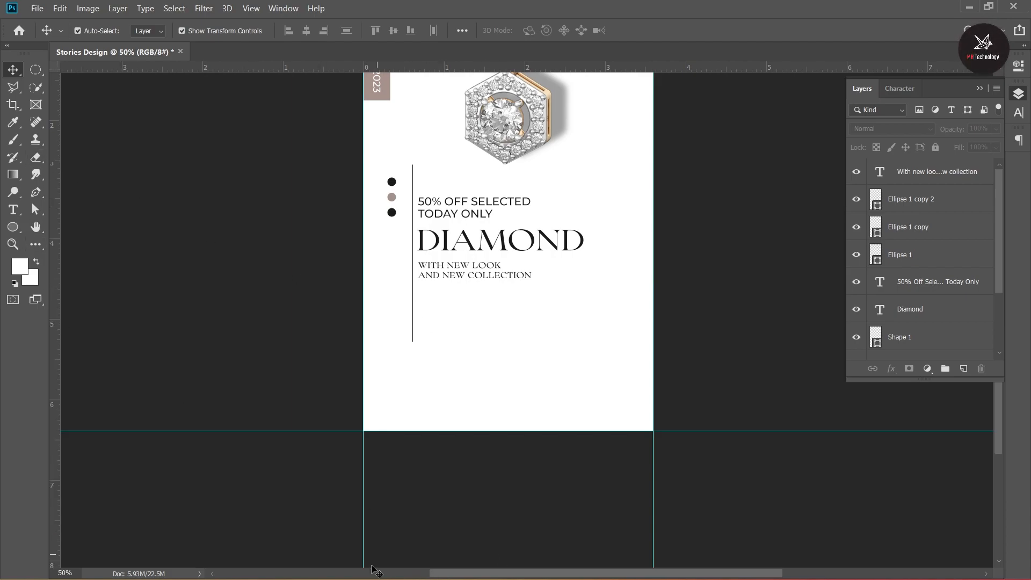
{"action": "left_click", "coordinate": [11, 211]}
{"action": "left_click_drag", "start_coordinate": [425, 307], "coordinate": [583, 334]}
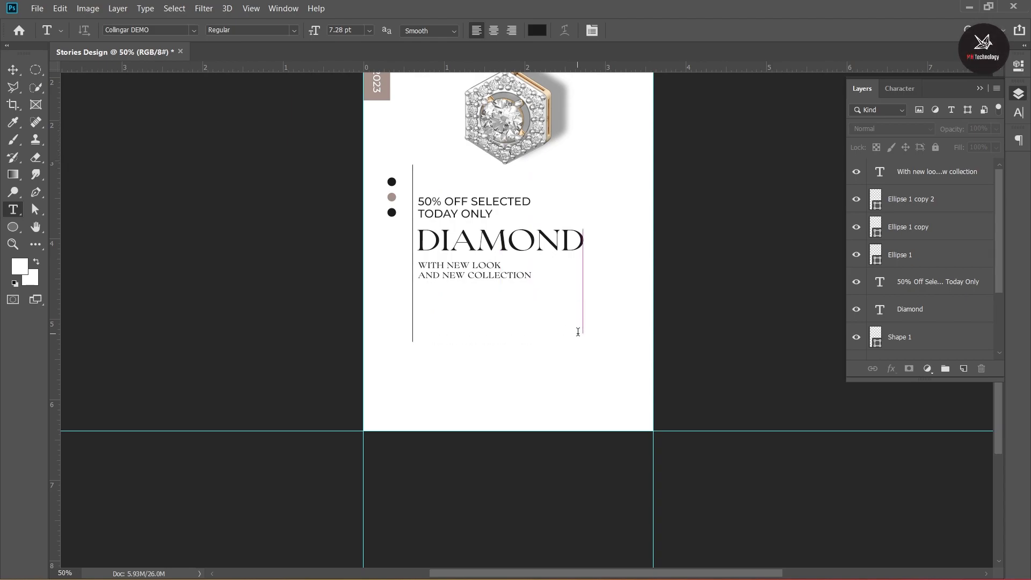
{"action": "left_click", "coordinate": [13, 70]}
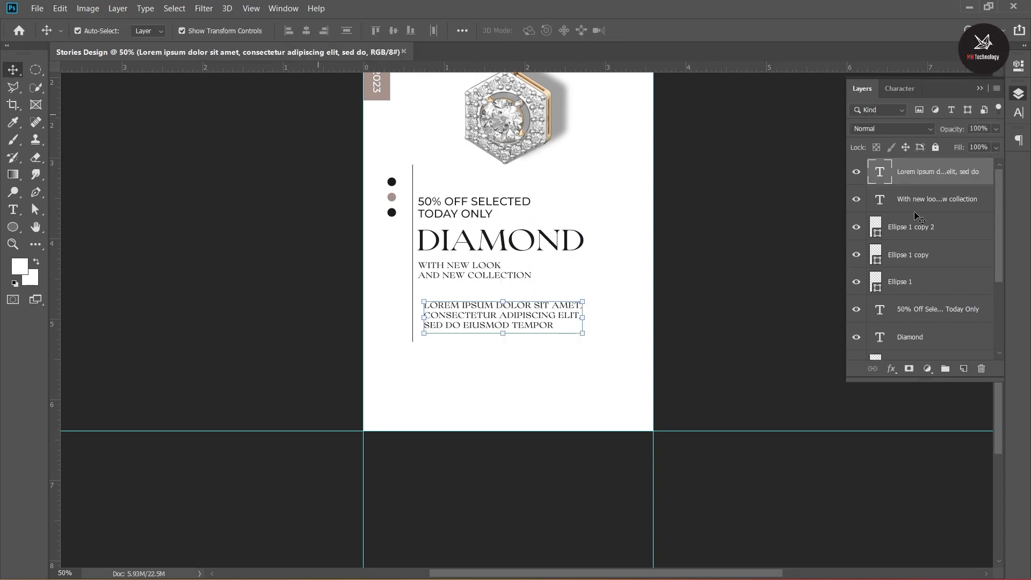
Set the placeholder paragraph's font to Montserrat Regular and turn off faux bold and all caps
{"action": "left_click", "coordinate": [900, 89]}
{"action": "left_click", "coordinate": [937, 112]}
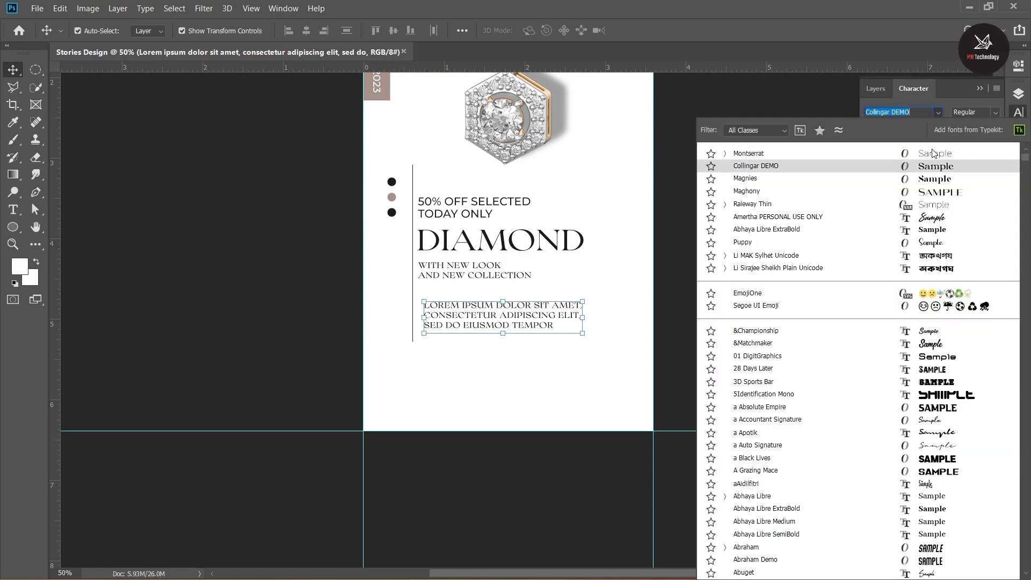
{"action": "left_click", "coordinate": [933, 156]}
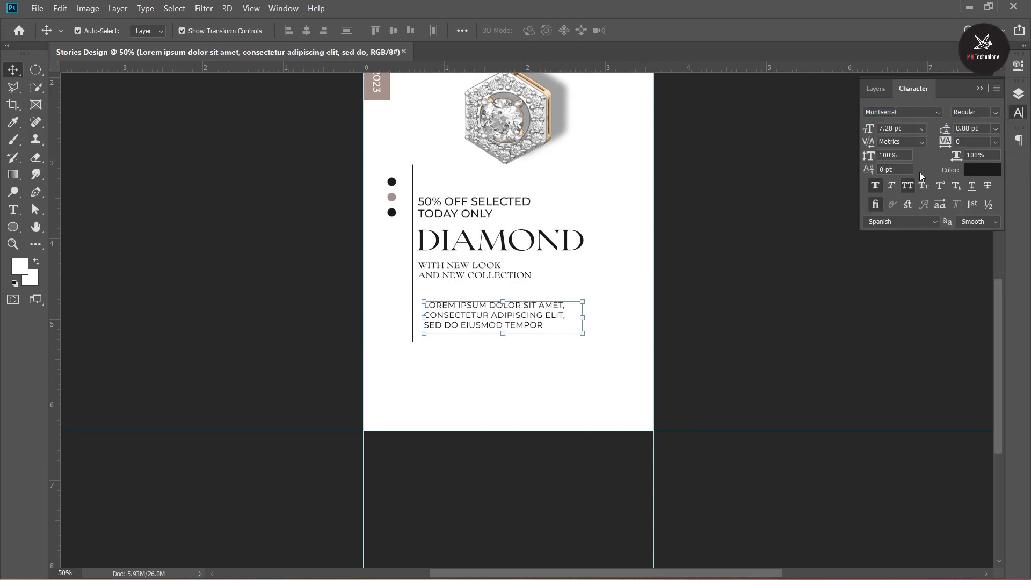
{"action": "left_click", "coordinate": [870, 186]}
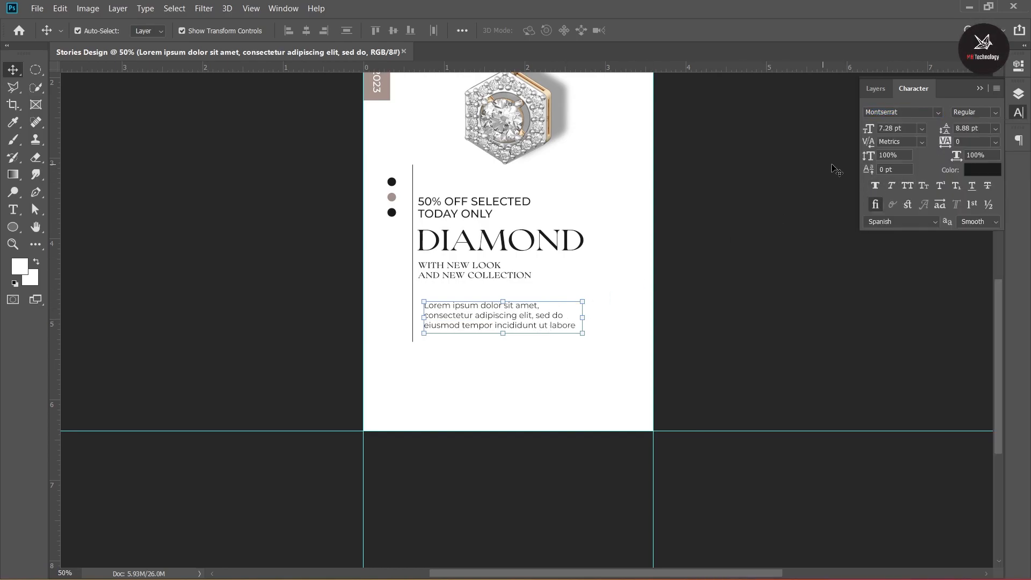
Set the paragraph's font size to 7 pt and move it up beneath the collection text, lined up with the text column's left edge
{"action": "left_click", "coordinate": [899, 129]}
{"action": "key", "text": "Return"}
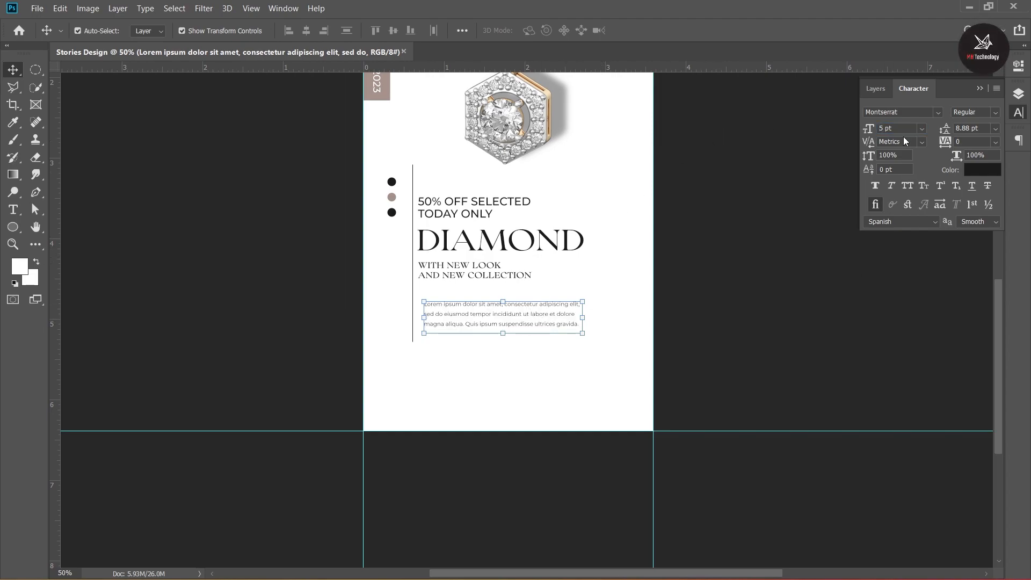
{"action": "type", "text": "7"}
{"action": "key", "text": "Return"}
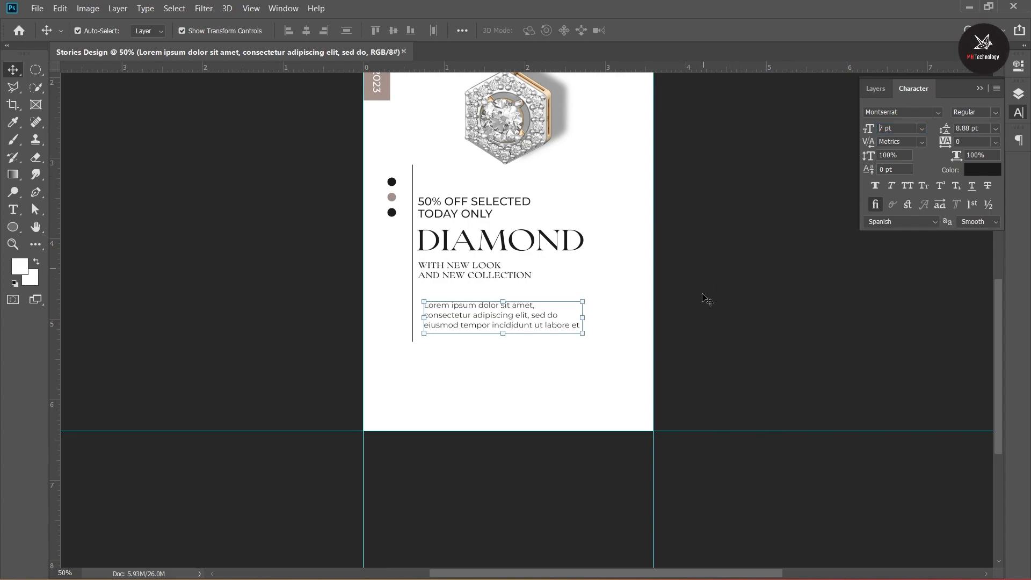
{"action": "left_click_drag", "start_coordinate": [517, 332], "coordinate": [513, 316]}
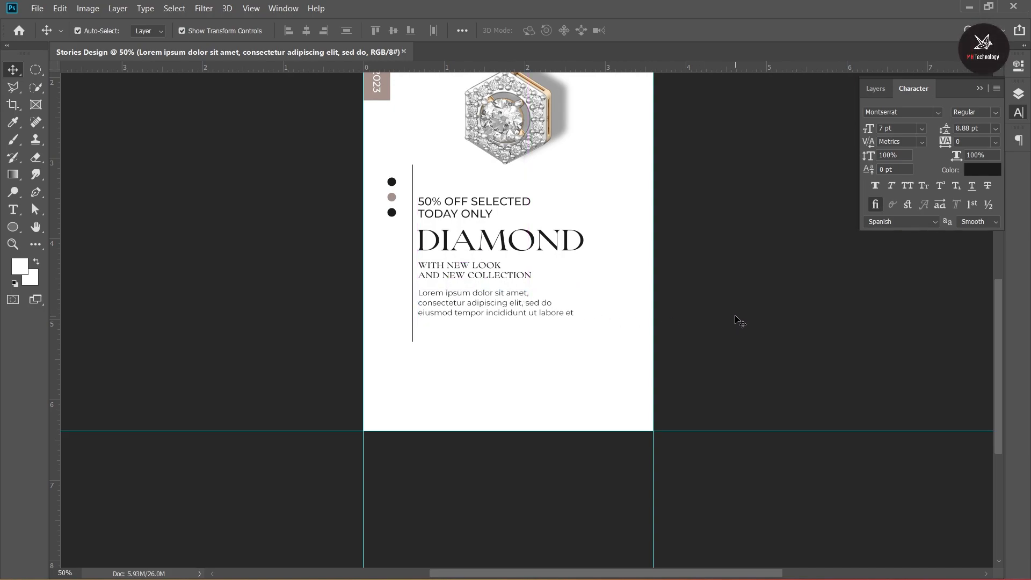
{"action": "left_click", "coordinate": [703, 317]}
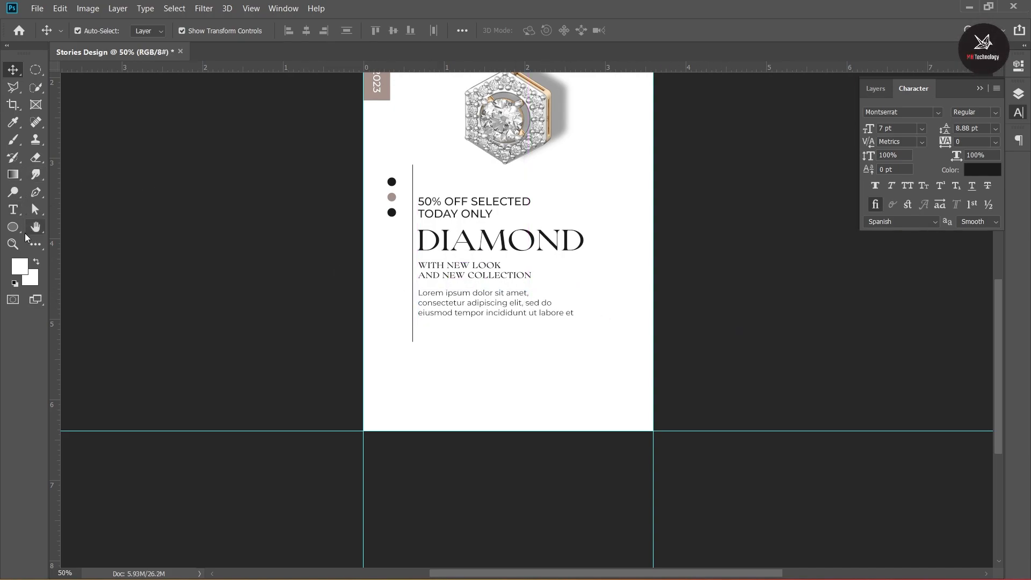
Draw a horizontal line about 121 px long extending rightward from the lower part of DIAMOND's last letter
{"action": "left_click", "coordinate": [13, 211]}
{"action": "left_click", "coordinate": [13, 226]}
{"action": "left_click", "coordinate": [66, 277]}
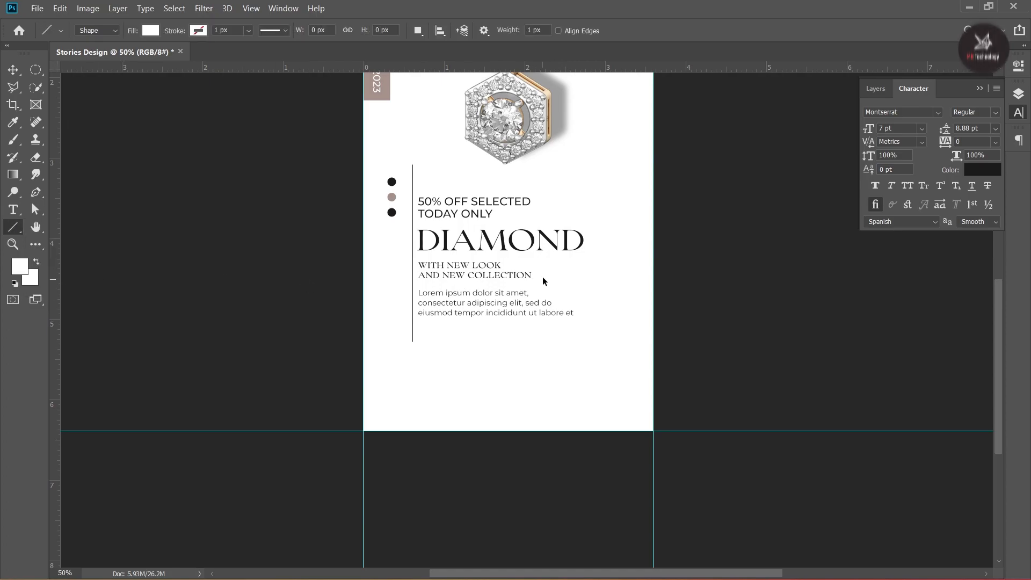
{"action": "left_click", "coordinate": [551, 276], "text": "ctrl"}
{"action": "left_click", "coordinate": [551, 276], "text": "ctrl"}
{"action": "left_click_drag", "start_coordinate": [561, 307], "coordinate": [429, 309]}
{"action": "left_click", "coordinate": [525, 301], "text": "ctrl"}
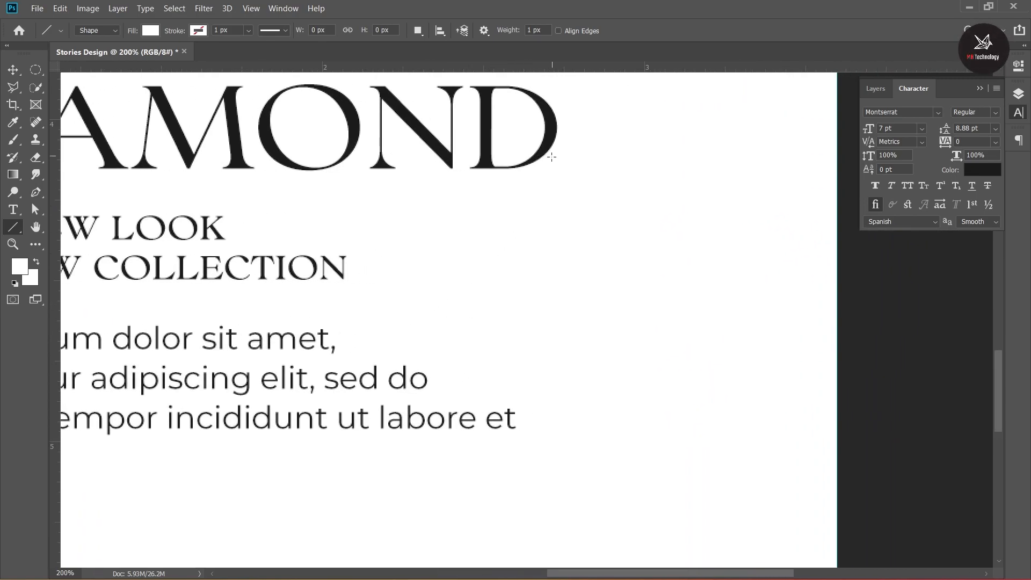
{"action": "left_click_drag", "start_coordinate": [551, 159], "coordinate": [681, 158]}
{"action": "left_click", "coordinate": [12, 70]}
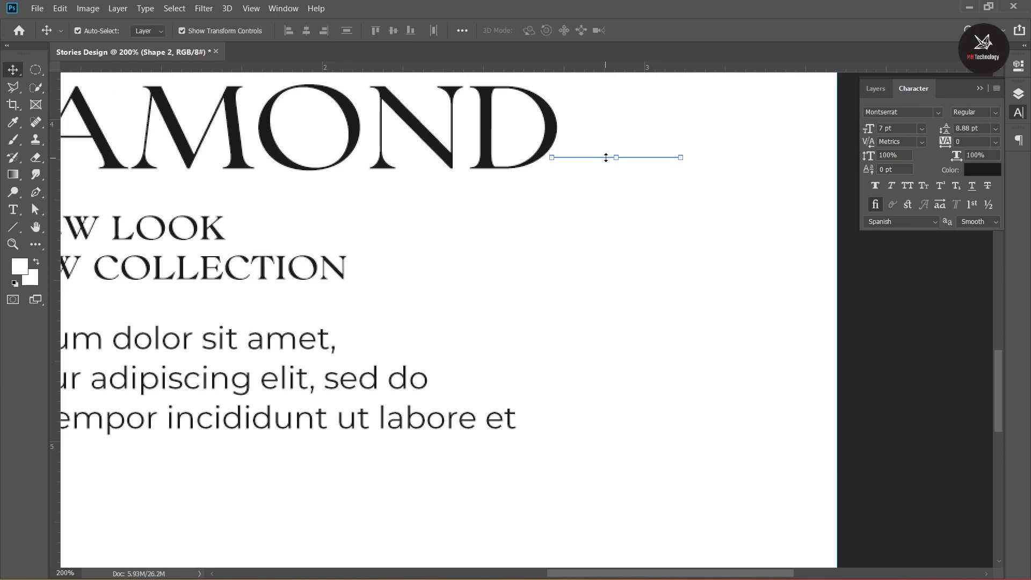
Thicken the short horizontal line beside DIAMOND to 3 px and apply the transform
{"action": "left_click_drag", "start_coordinate": [617, 157], "coordinate": [594, 157]}
{"action": "scroll", "coordinate": [637, 169], "scroll_direction": "up", "scroll_amount": 2}
{"action": "left_click", "coordinate": [643, 30]}
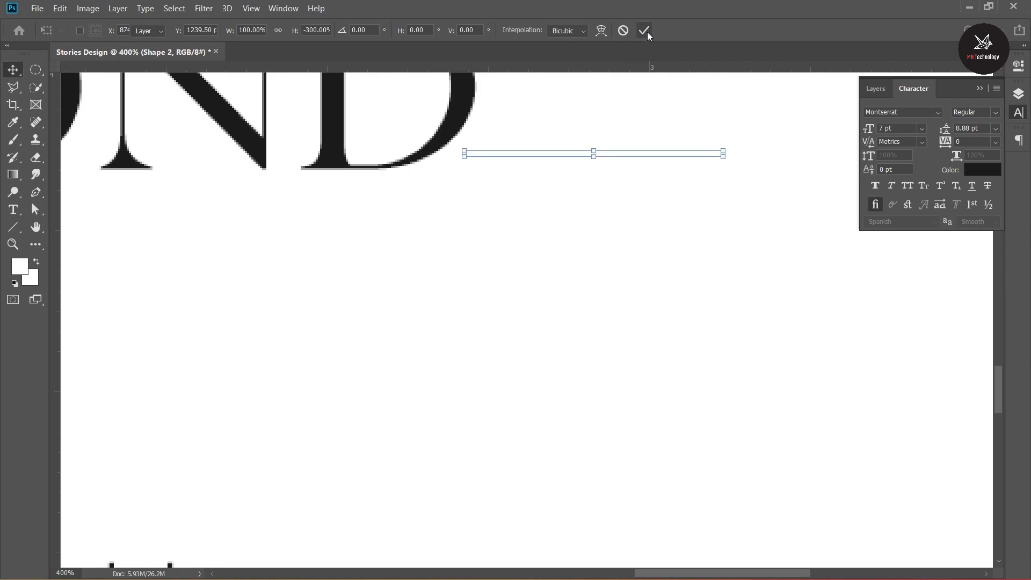
Fill the short horizontal line with the near-black sampled from the DIAMOND lettering
{"action": "left_click", "coordinate": [13, 227]}
{"action": "left_click", "coordinate": [154, 33]}
{"action": "left_click", "coordinate": [214, 56]}
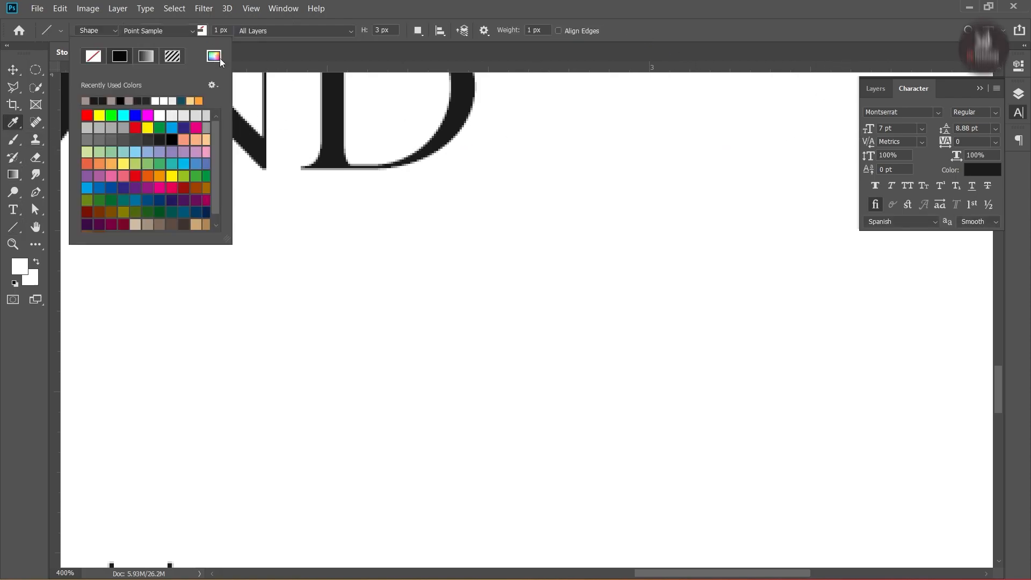
{"action": "left_click", "coordinate": [333, 104]}
{"action": "left_click", "coordinate": [978, 304]}
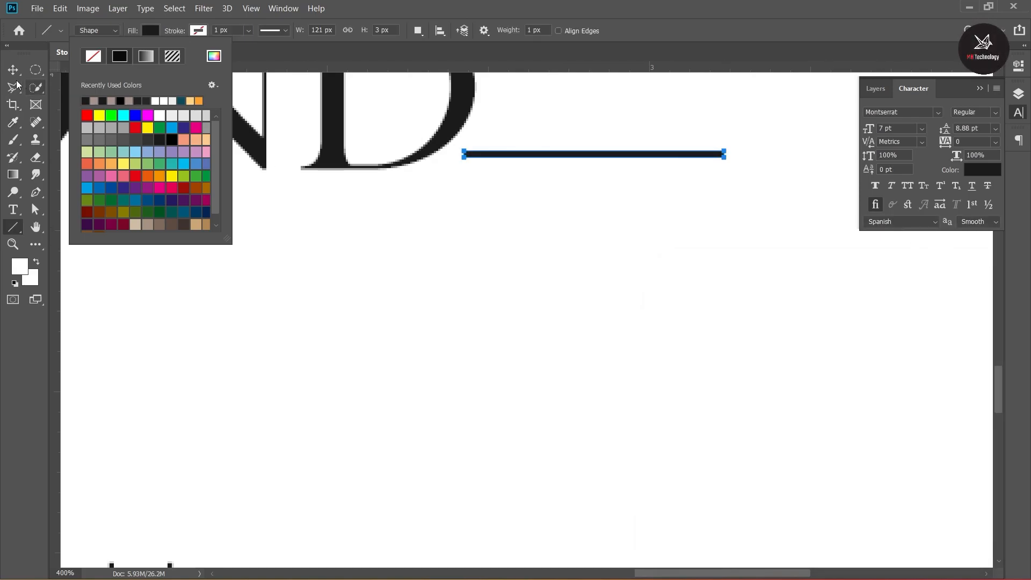
Move the short horizontal line beside DIAMOND down to the title's baseline and clear of its last letter
{"action": "key", "text": "v"}
{"action": "left_click_drag", "start_coordinate": [553, 155], "coordinate": [595, 172]}
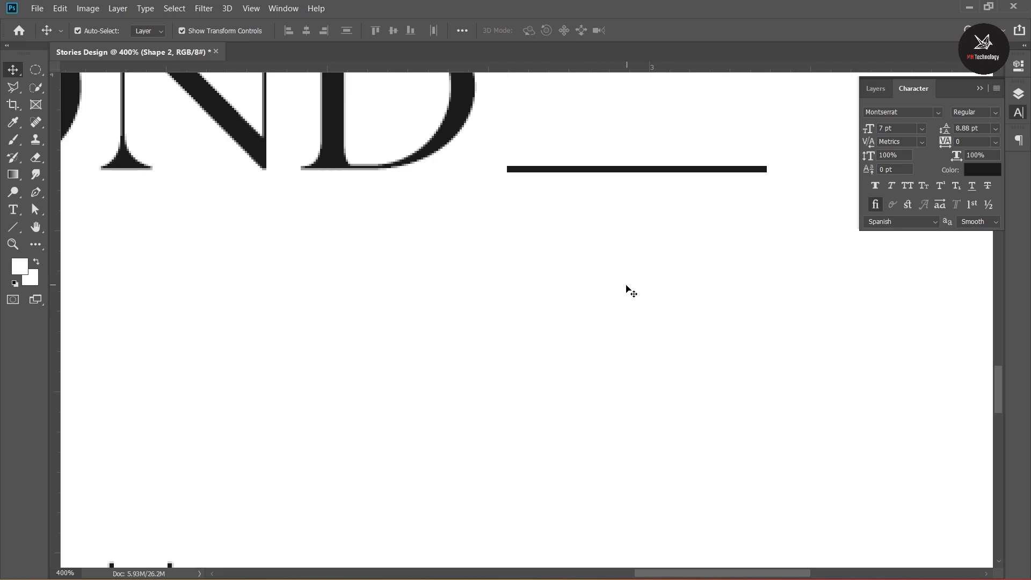
{"action": "key", "text": "ctrl+0"}
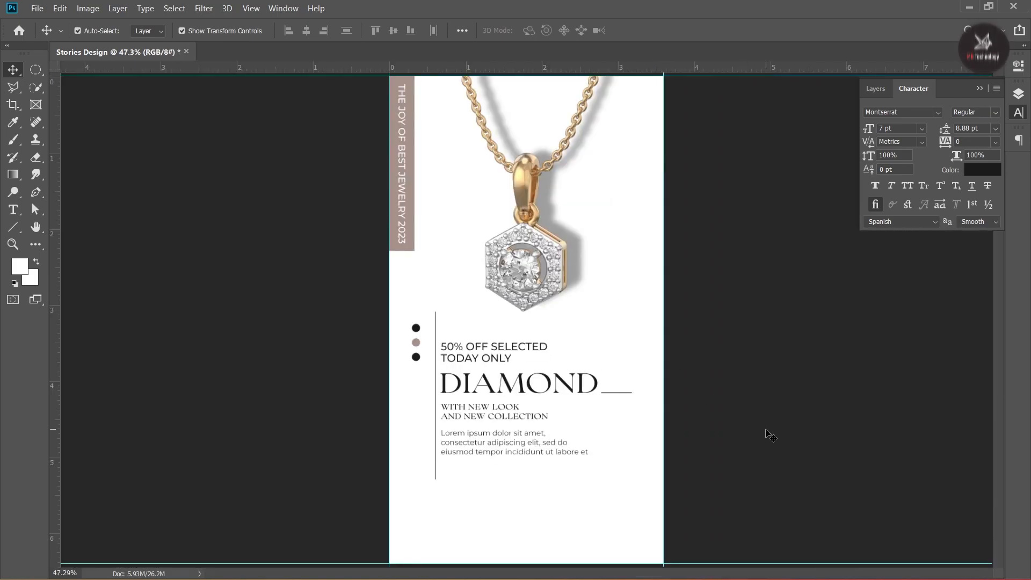
Nudge the short horizontal line left along the baseline until it meets the last letter of DIAMOND
{"action": "left_click", "coordinate": [636, 419], "text": "ctrl"}
{"action": "left_click", "coordinate": [633, 429], "text": "ctrl"}
{"action": "left_click_drag", "start_coordinate": [633, 432], "coordinate": [605, 365]}
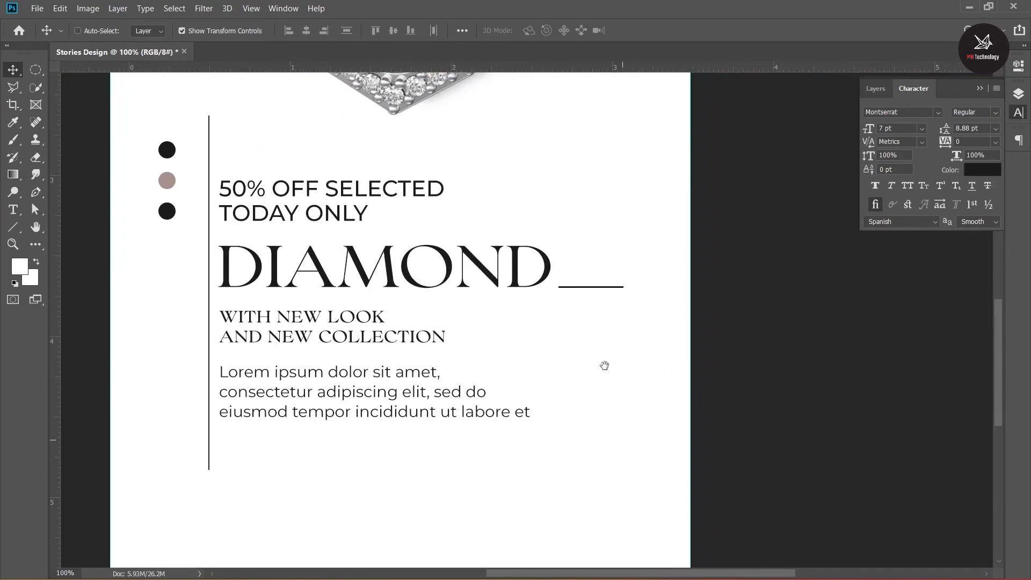
{"action": "left_click", "coordinate": [593, 323], "text": "ctrl"}
{"action": "left_click", "coordinate": [565, 249]}
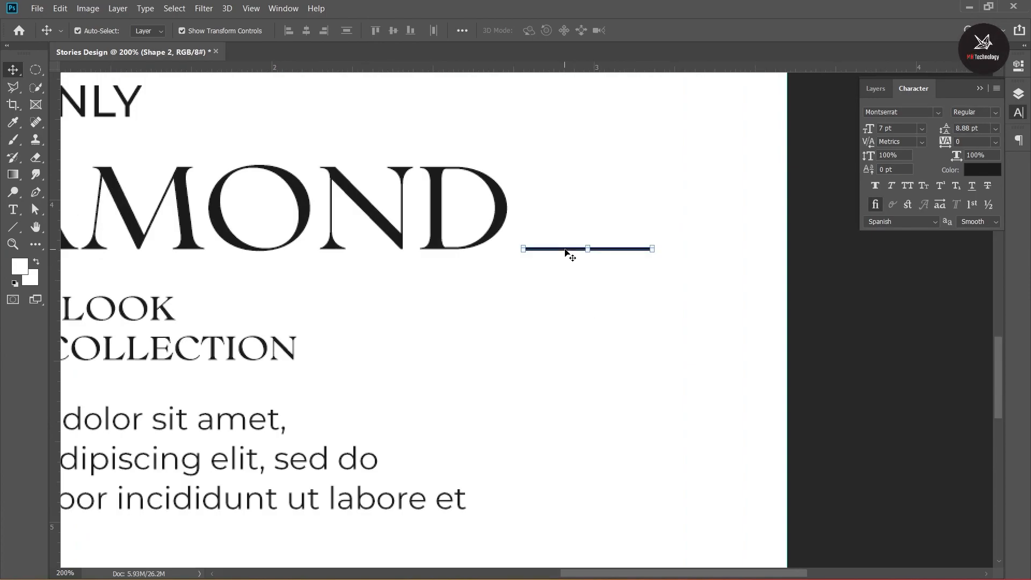
{"action": "key", "text": "Left"}
{"action": "key", "text": "Left"}
{"action": "key", "text": "Left"}
{"action": "left_click", "coordinate": [850, 326]}
{"action": "scroll", "coordinate": [539, 336], "scroll_direction": "down", "scroll_amount": 3}
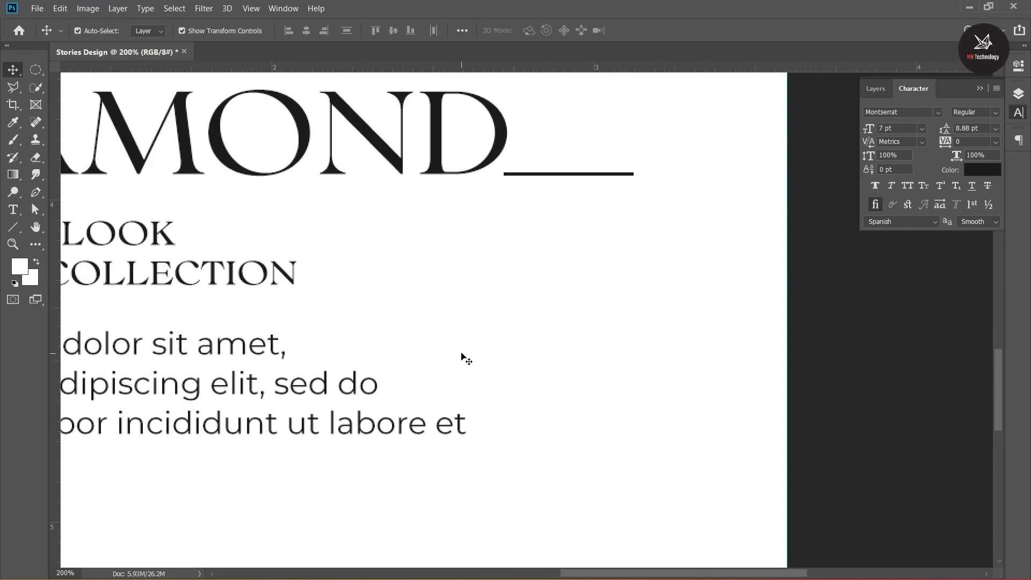
Group the three ellipse layers of the vertical dot column and duplicate the group
{"action": "key", "text": "ctrl+minus"}
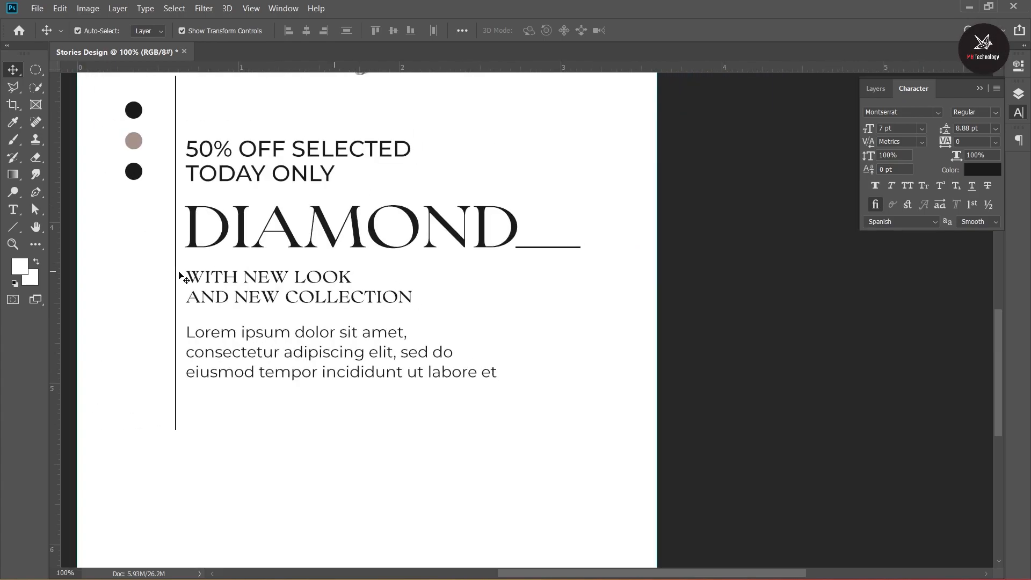
{"action": "left_click", "coordinate": [13, 227]}
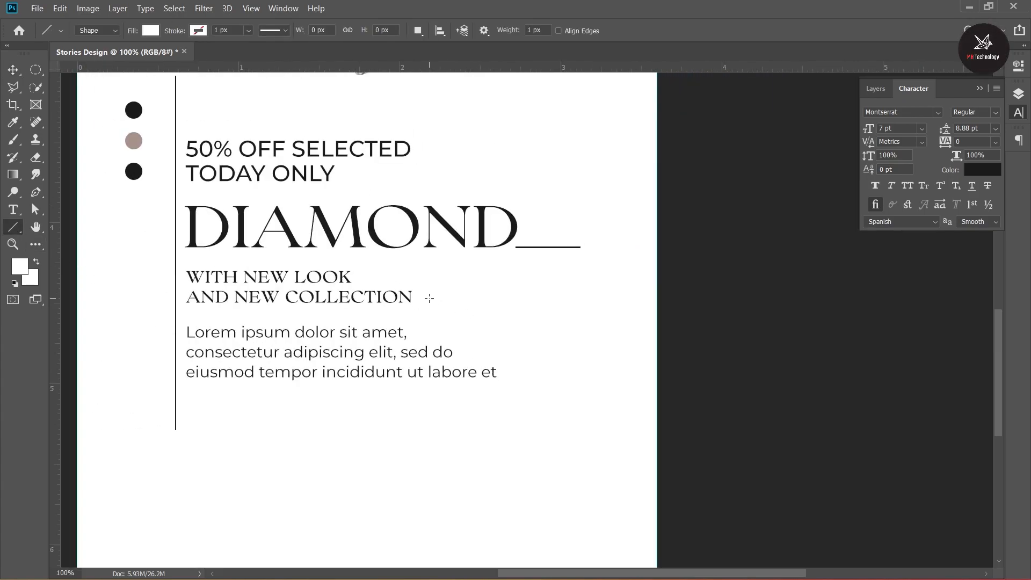
{"action": "left_click", "coordinate": [13, 70]}
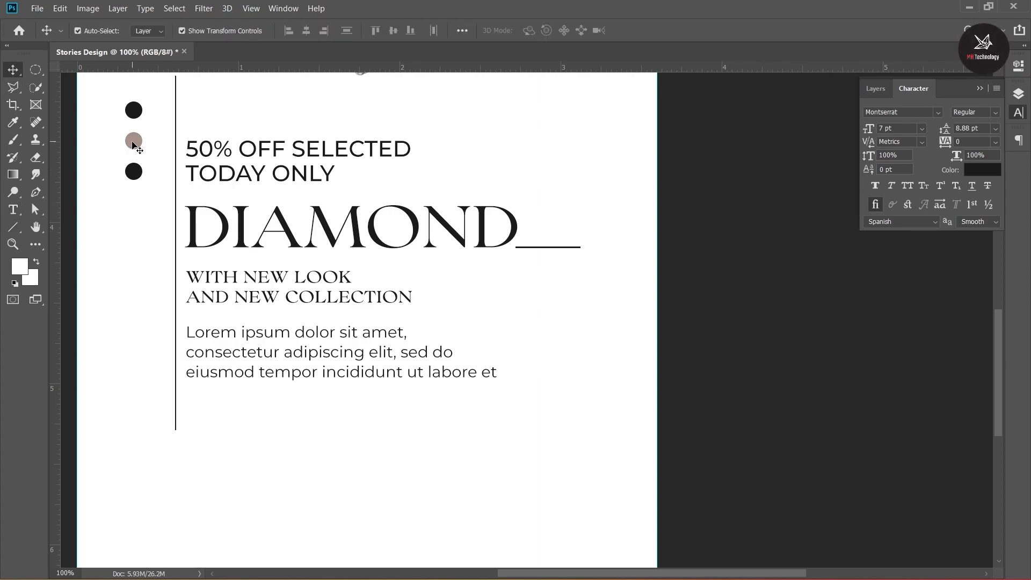
{"action": "left_click", "coordinate": [1018, 94]}
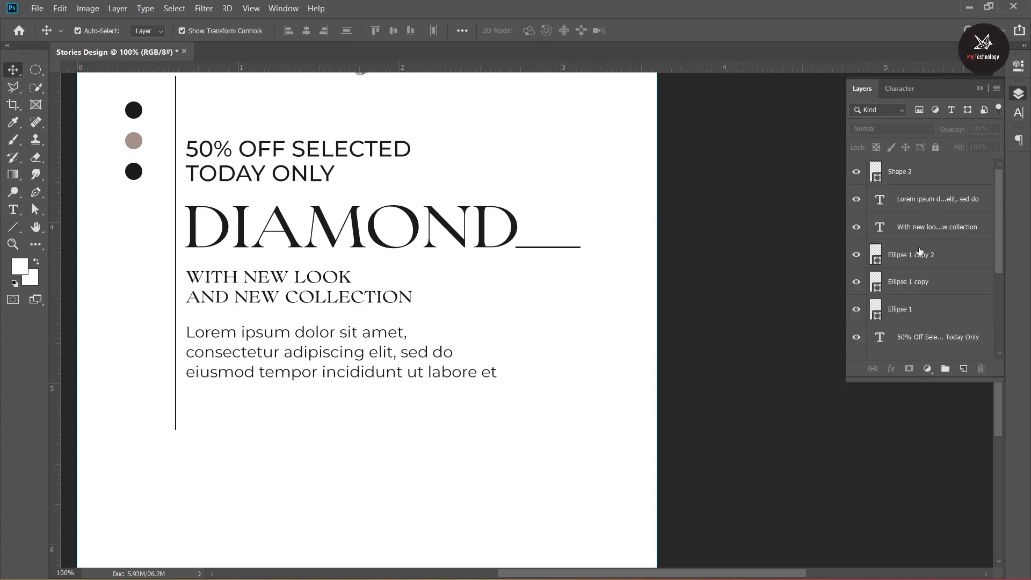
{"action": "scroll", "coordinate": [920, 252], "scroll_direction": "down", "scroll_amount": 1}
{"action": "left_click", "coordinate": [909, 228]}
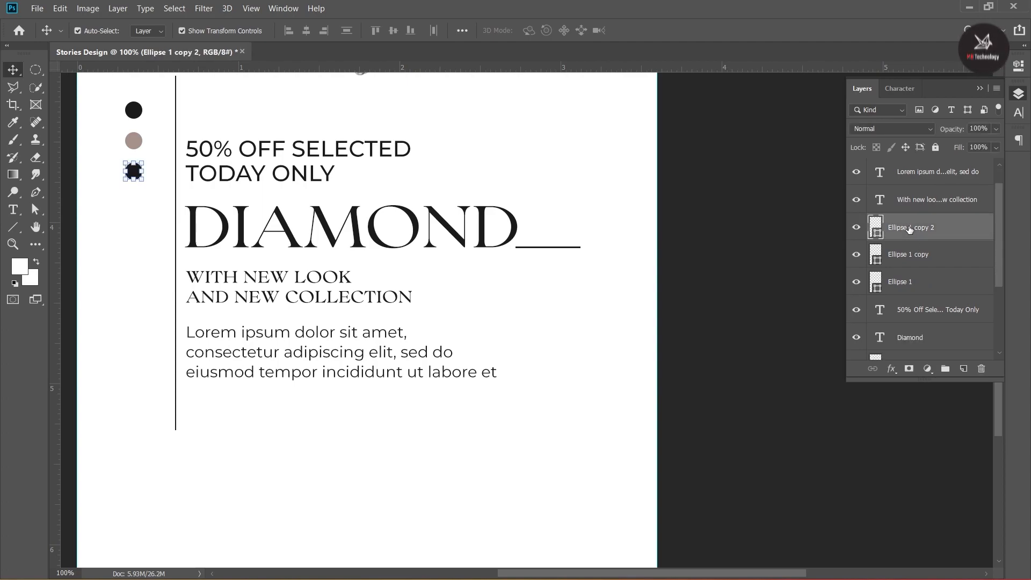
{"action": "left_click", "coordinate": [909, 282], "text": "shift"}
{"action": "key", "text": "ctrl+g"}
{"action": "left_click_drag", "start_coordinate": [916, 252], "coordinate": [962, 367]}
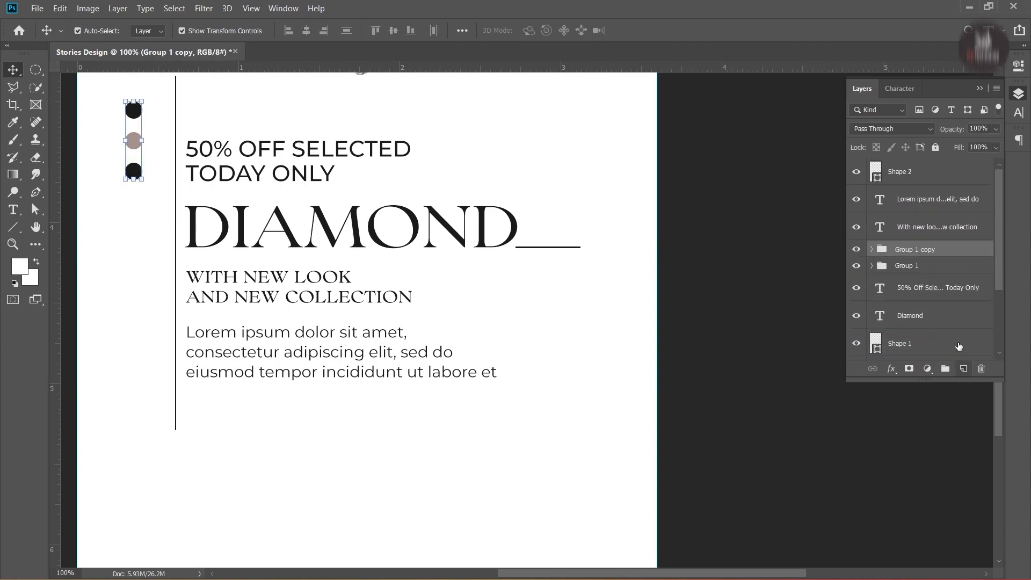
Scale the duplicated dot group to about 30%, rotate it 90°, and place it just after AND NEW COLLECTION
{"action": "key", "text": "ctrl+t"}
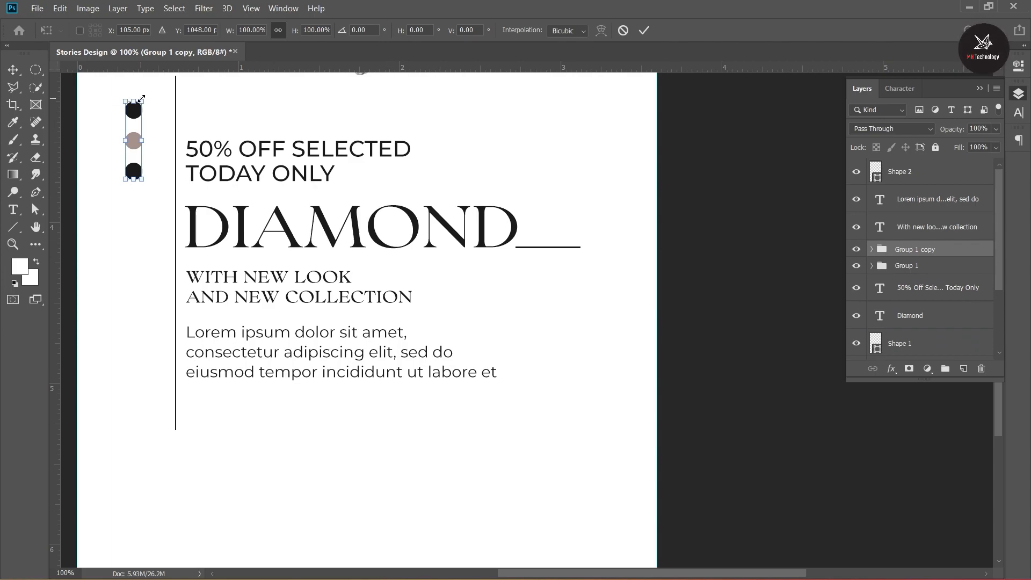
{"action": "left_click_drag", "start_coordinate": [152, 95], "coordinate": [436, 302]}
{"action": "left_click", "coordinate": [450, 305], "text": "ctrl"}
{"action": "left_click", "coordinate": [451, 305], "text": "ctrl"}
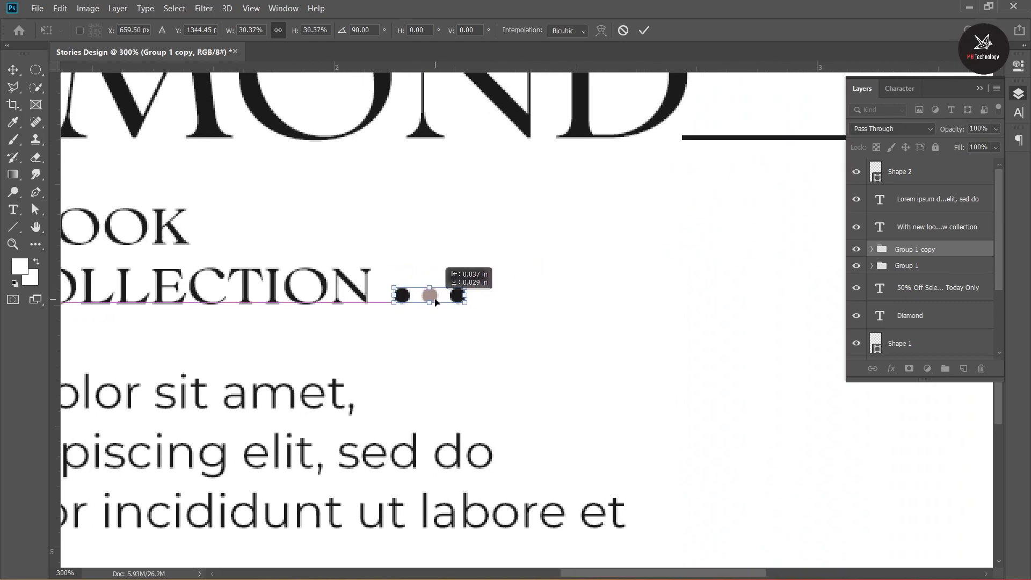
{"action": "key", "text": "Return"}
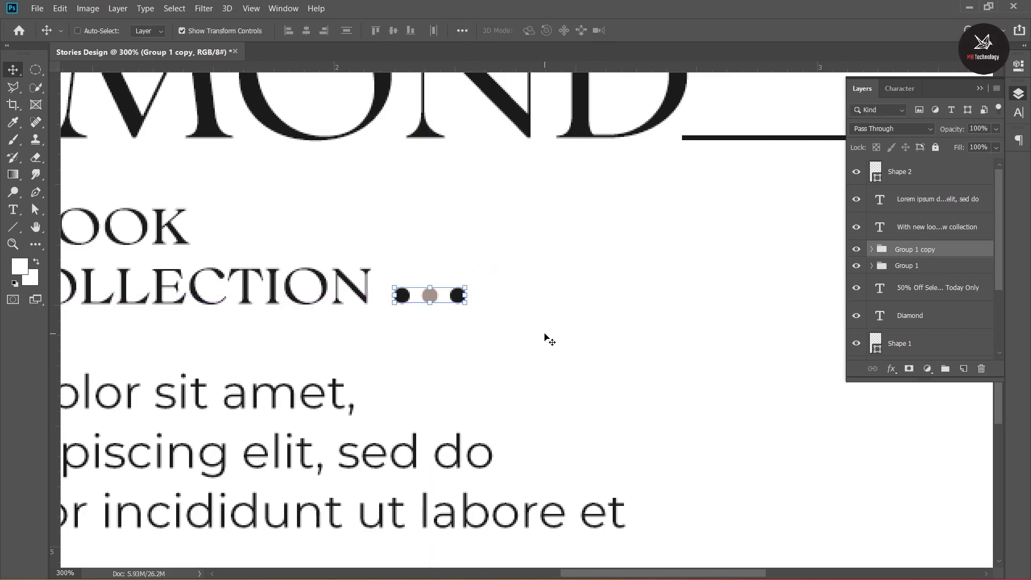
{"action": "key", "text": "ctrl+0"}
{"action": "left_click", "coordinate": [696, 439]}
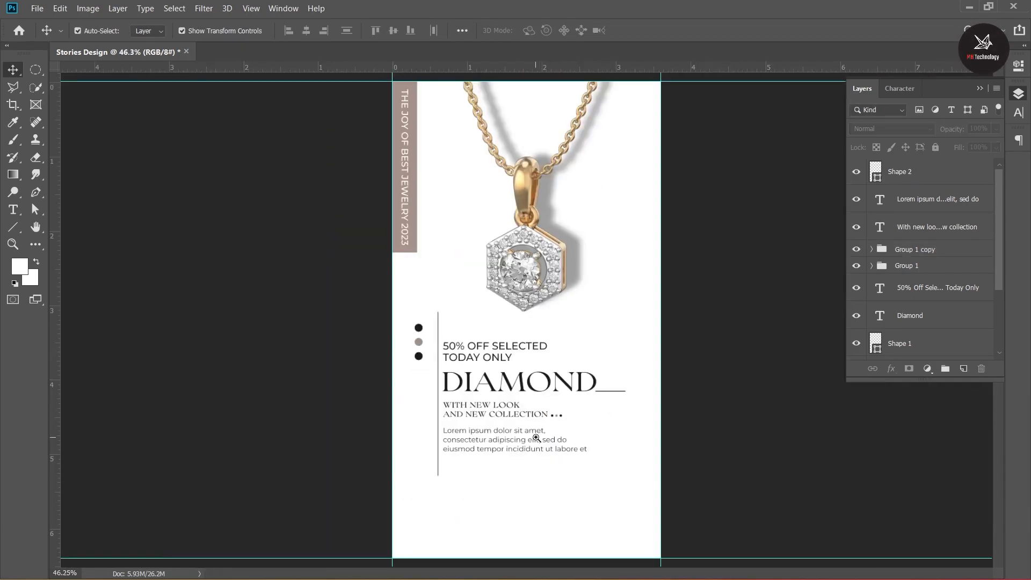
Shift the rightmost small dot beside AND NEW COLLECTION farther right to widen the row of dots
{"action": "scroll", "coordinate": [533, 432], "scroll_direction": "up", "scroll_amount": 1}
{"action": "scroll", "coordinate": [545, 444], "scroll_direction": "up", "scroll_amount": 3}
{"action": "left_click_drag", "start_coordinate": [525, 398], "coordinate": [510, 288]}
{"action": "left_click", "coordinate": [510, 289]}
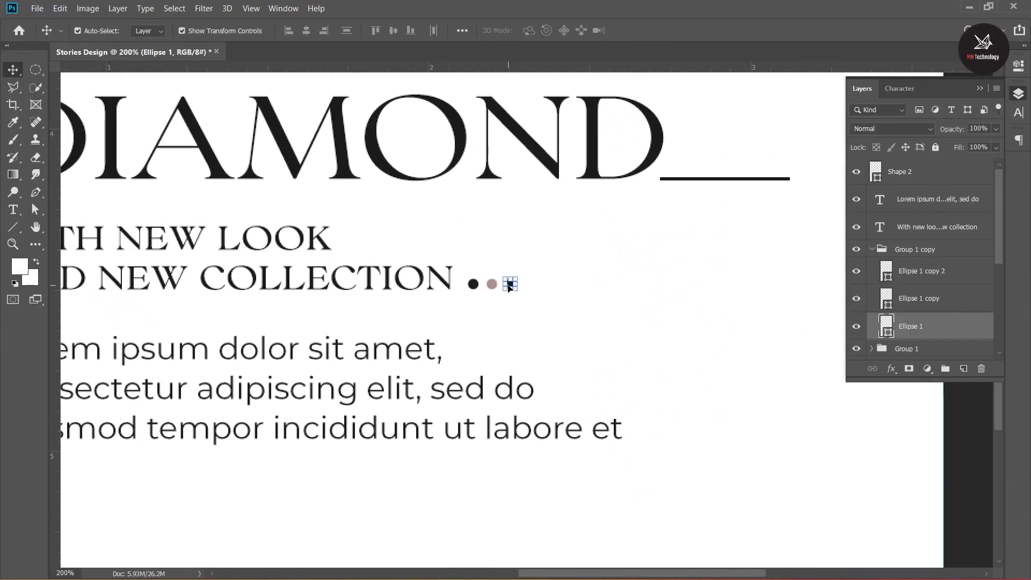
{"action": "key", "text": "shift+Right"}
{"action": "key", "text": "shift+Right"}
Distribute the three small dots beside AND NEW COLLECTION evenly by their horizontal centers
{"action": "left_click", "coordinate": [926, 281], "text": "shift"}
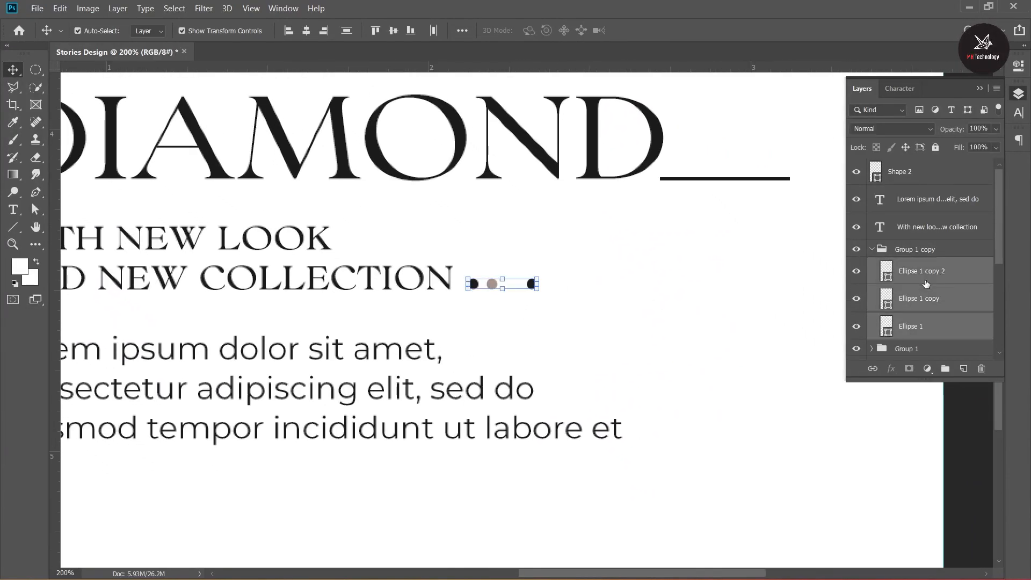
{"action": "left_click", "coordinate": [461, 30]}
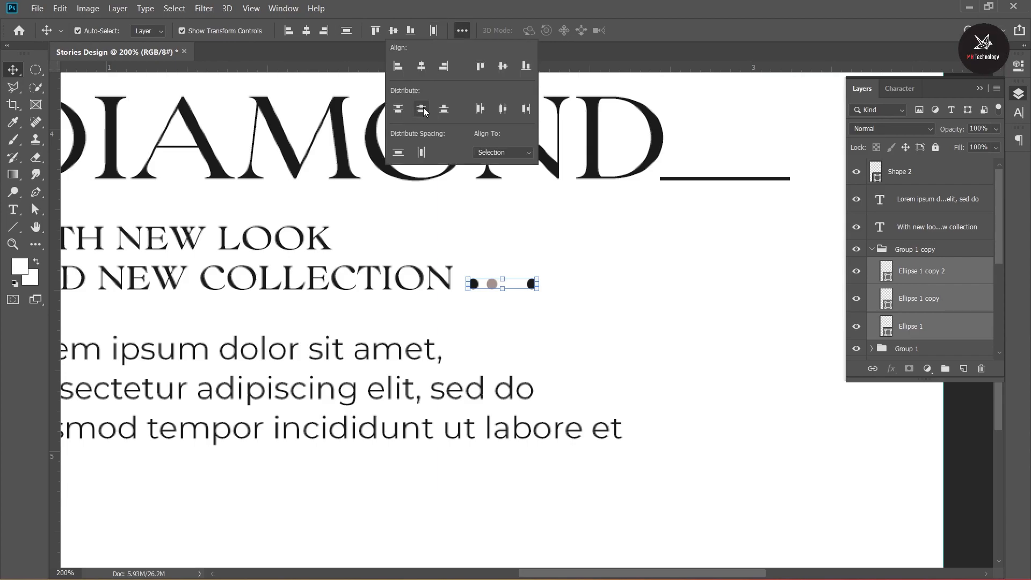
{"action": "left_click", "coordinate": [503, 109]}
{"action": "left_click", "coordinate": [676, 114]}
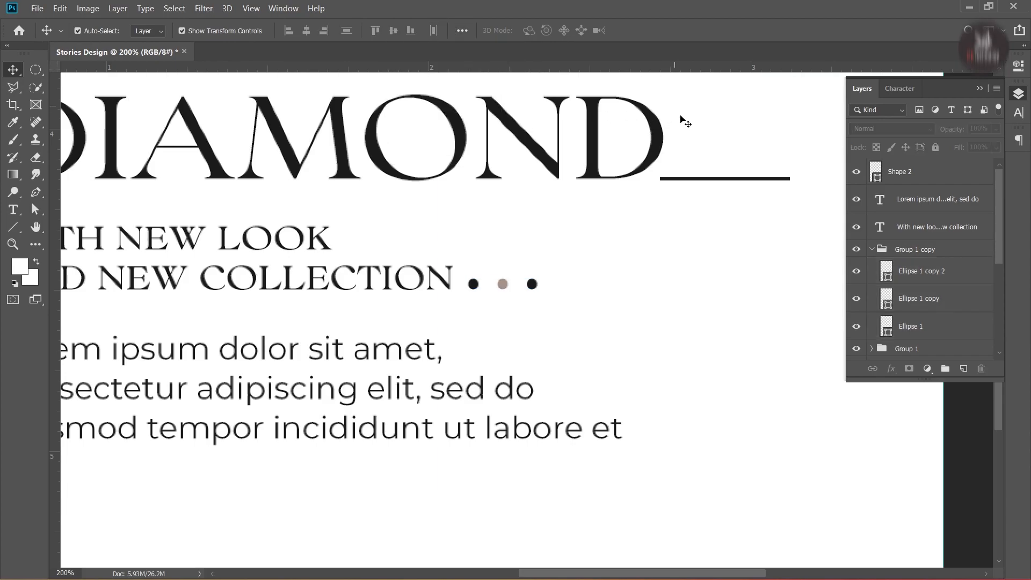
{"action": "key", "text": "ctrl+minus"}
{"action": "key", "text": "ctrl+minus"}
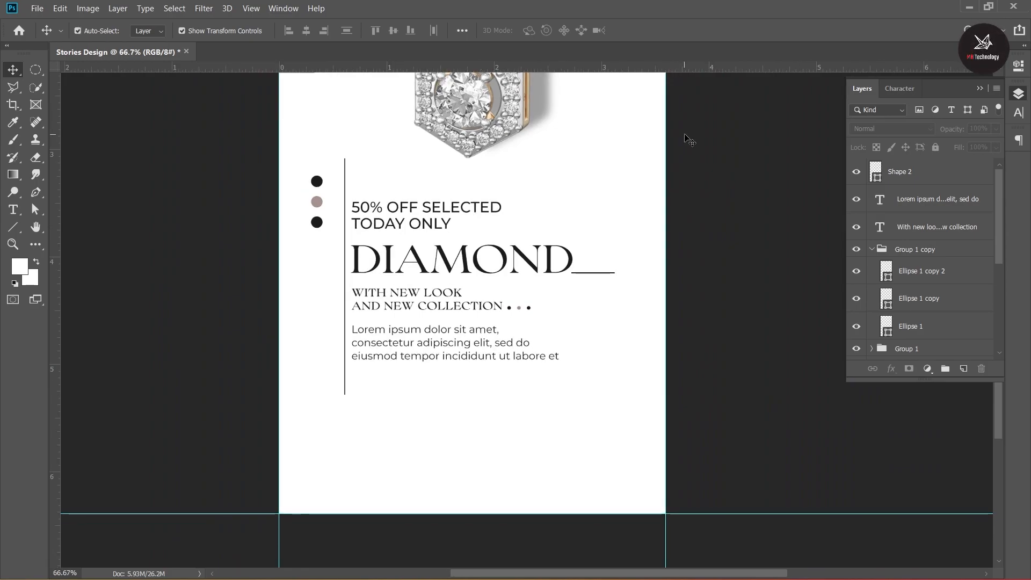
Draw a rectangle about 288 × 70 px beneath the placeholder paragraph, starting at the text column's left edge
{"action": "scroll", "coordinate": [653, 180], "scroll_direction": "down", "scroll_amount": 2}
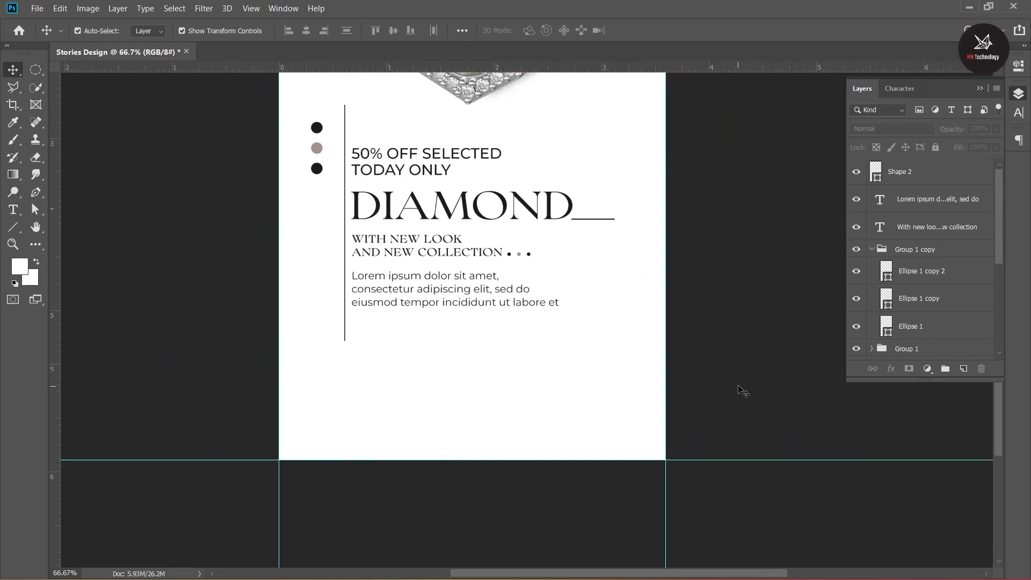
{"action": "scroll", "coordinate": [441, 419], "scroll_direction": "down", "scroll_amount": 2}
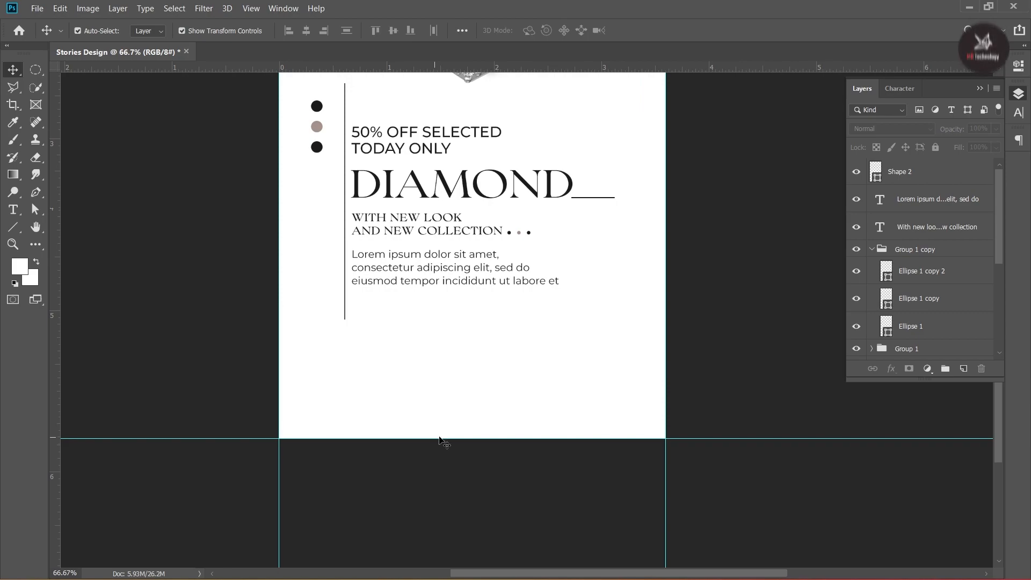
{"action": "scroll", "coordinate": [429, 419], "scroll_direction": "up", "scroll_amount": 3}
{"action": "scroll", "coordinate": [485, 299], "scroll_direction": "up", "scroll_amount": 1}
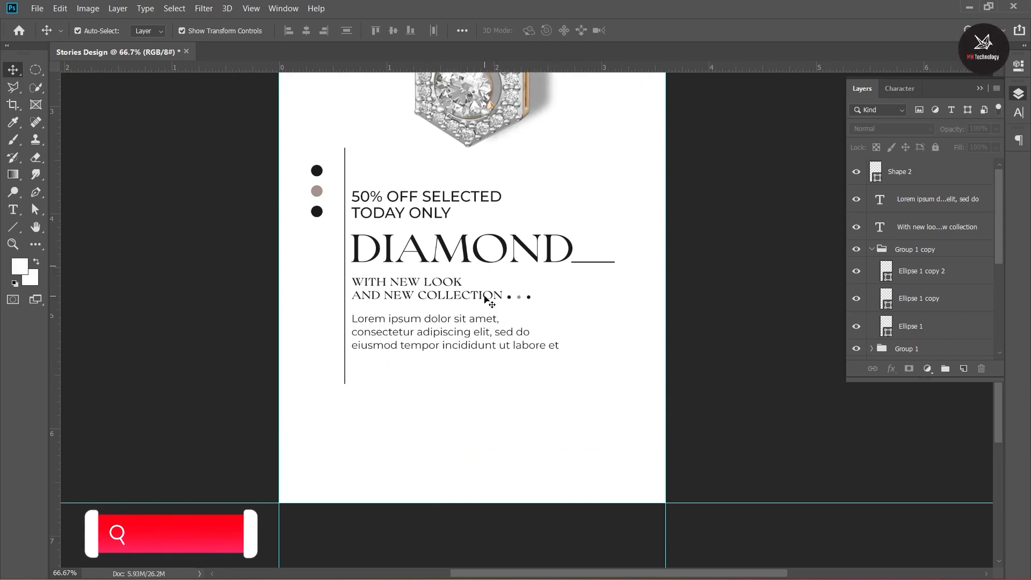
{"action": "scroll", "coordinate": [357, 352], "scroll_direction": "down", "scroll_amount": 2}
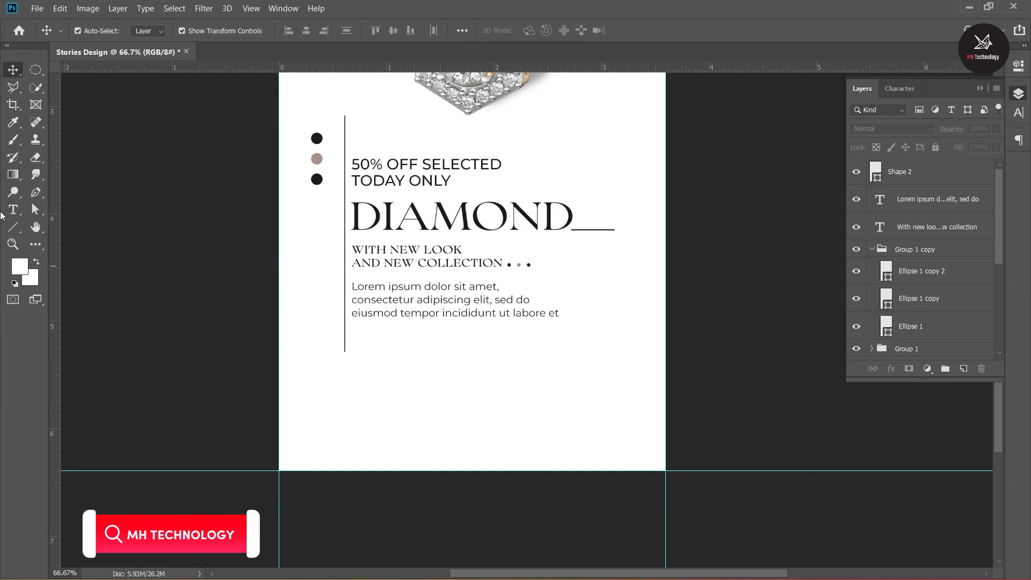
{"action": "left_click", "coordinate": [13, 226]}
{"action": "left_click", "coordinate": [65, 230]}
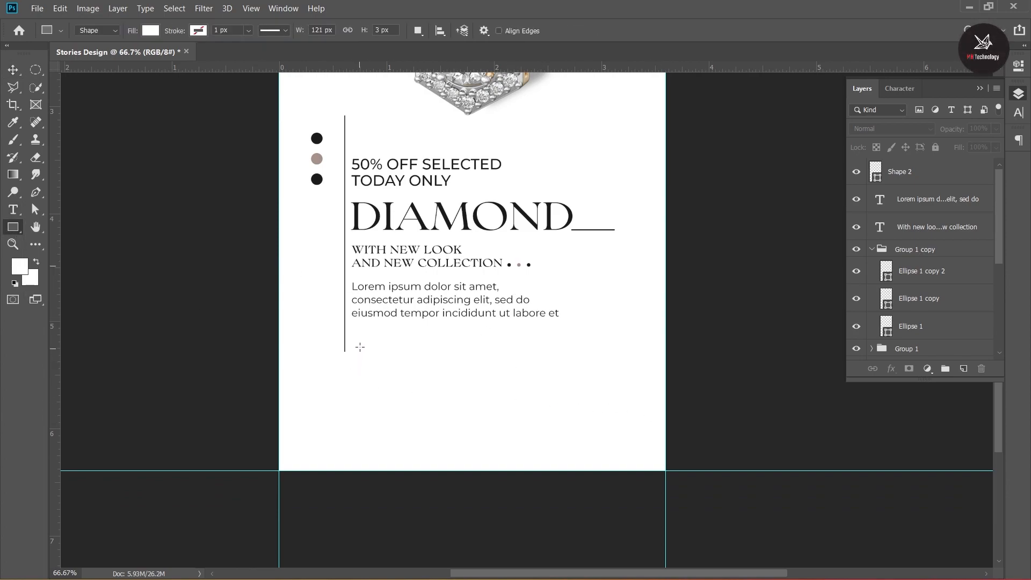
{"action": "left_click_drag", "start_coordinate": [351, 329], "coordinate": [455, 355]}
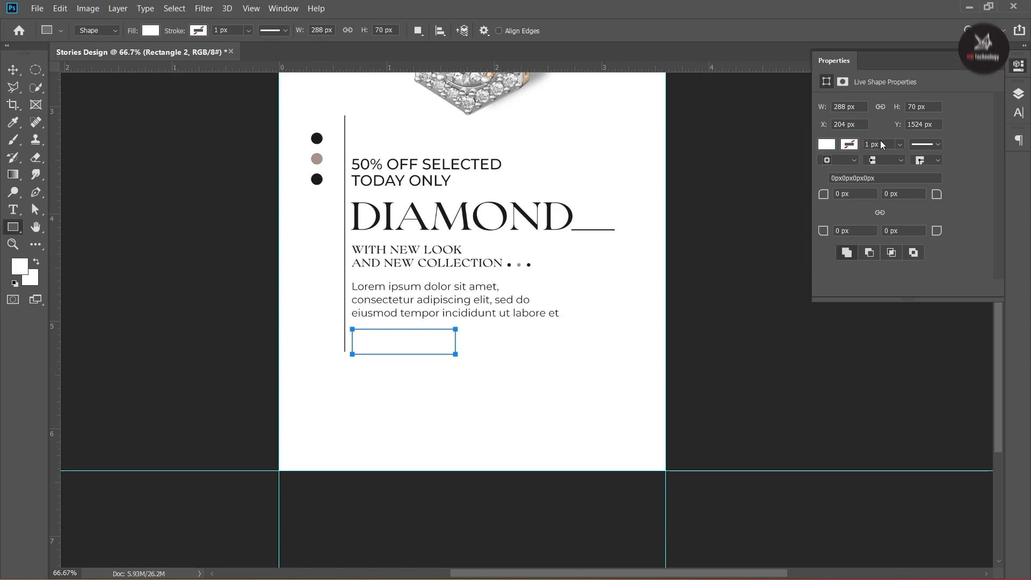
Fill the rectangle beneath the paragraph with near-black 1b1b1b sampled from the DIAMOND lettering
{"action": "left_click", "coordinate": [826, 144]}
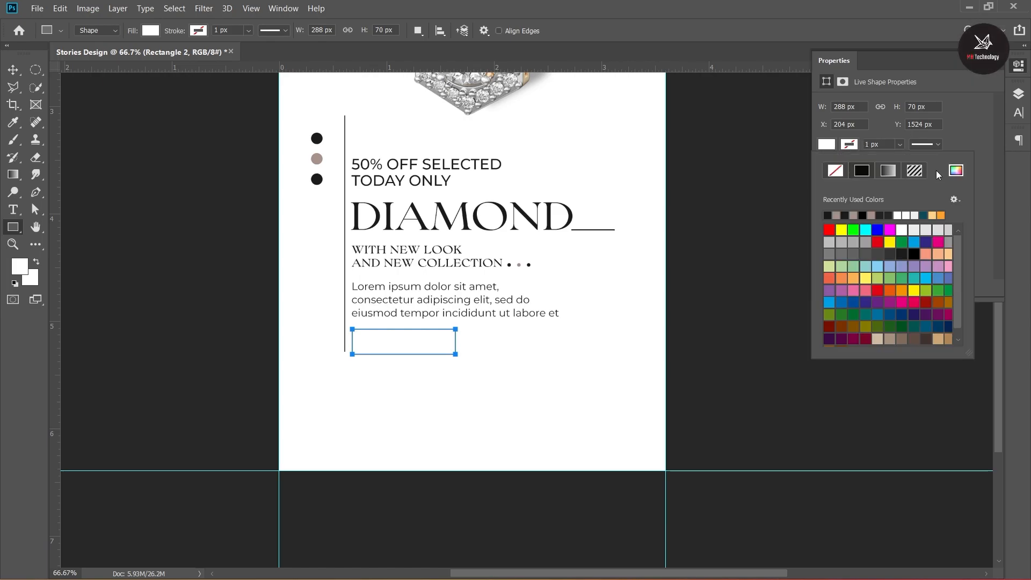
{"action": "left_click", "coordinate": [956, 171]}
{"action": "left_click", "coordinate": [357, 207]}
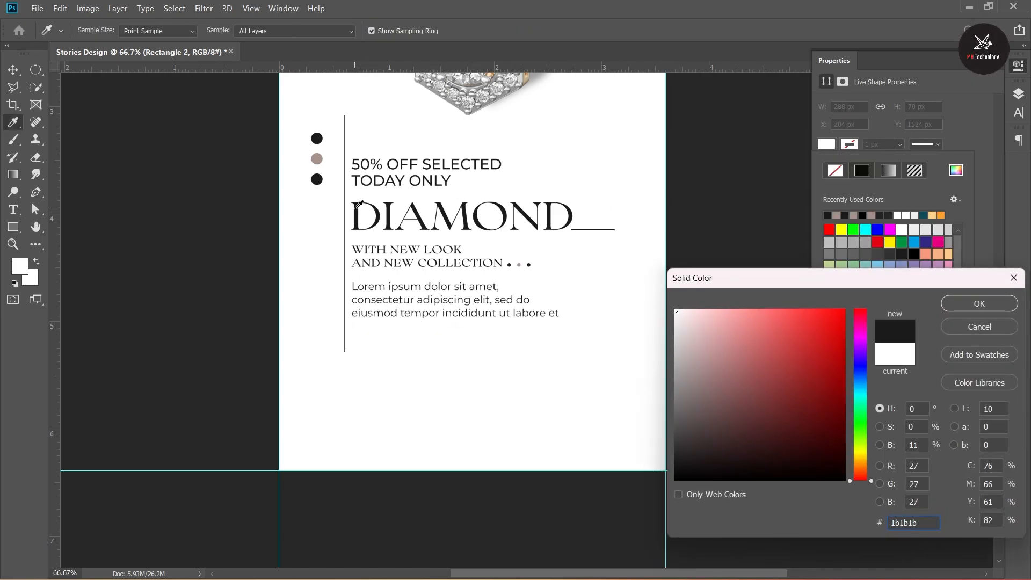
{"action": "left_click", "coordinate": [998, 303]}
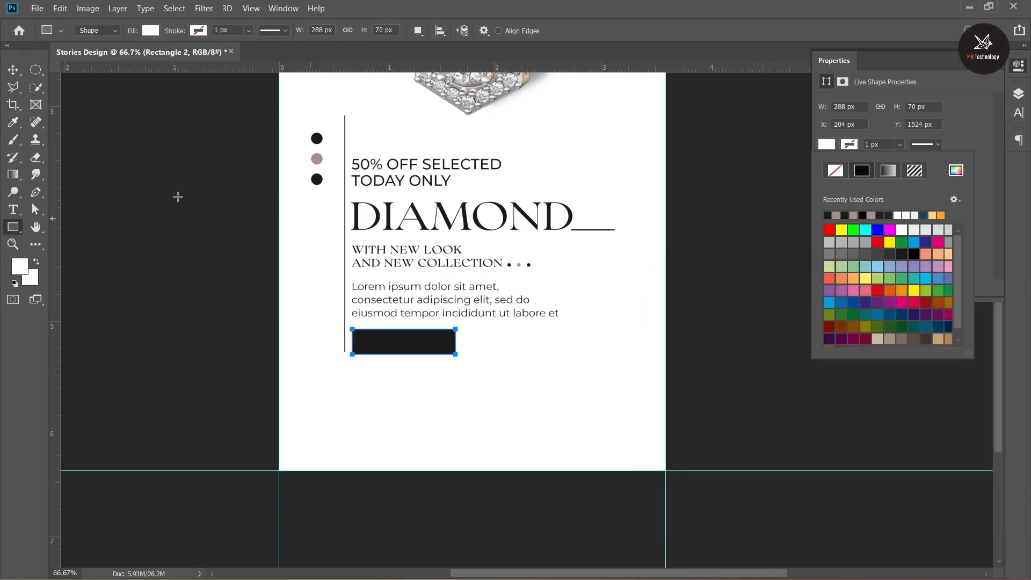
Align the black rectangle's left edge with the paragraph and its bottom edge with the vertical line's lower end
{"action": "left_click", "coordinate": [11, 68]}
{"action": "left_click", "coordinate": [415, 406]}
{"action": "left_click", "coordinate": [427, 372], "text": "ctrl"}
{"action": "left_click", "coordinate": [428, 372], "text": "ctrl"}
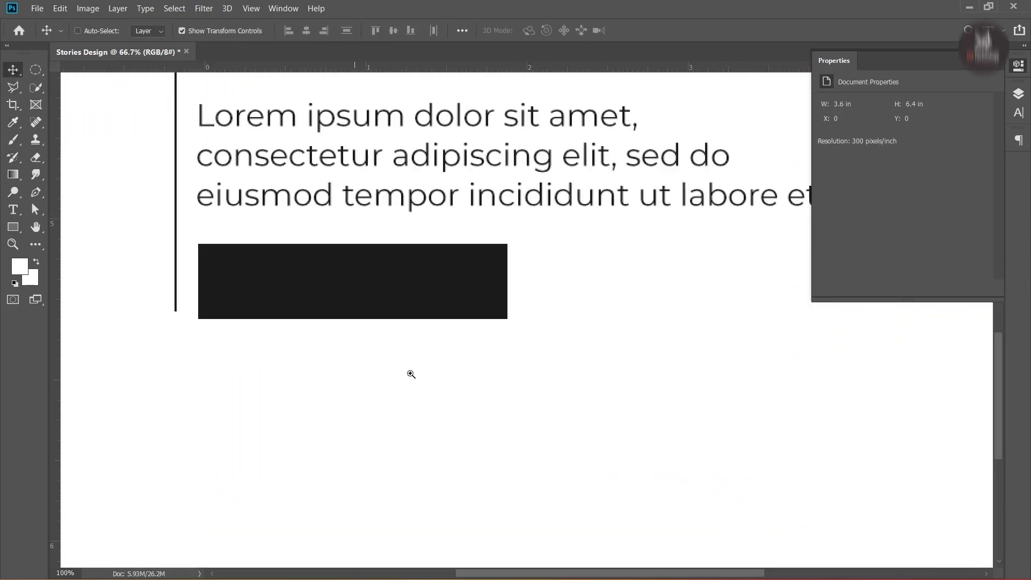
{"action": "left_click_drag", "start_coordinate": [353, 368], "coordinate": [358, 393]}
{"action": "left_click_drag", "start_coordinate": [297, 326], "coordinate": [292, 319]}
{"action": "left_click", "coordinate": [354, 388]}
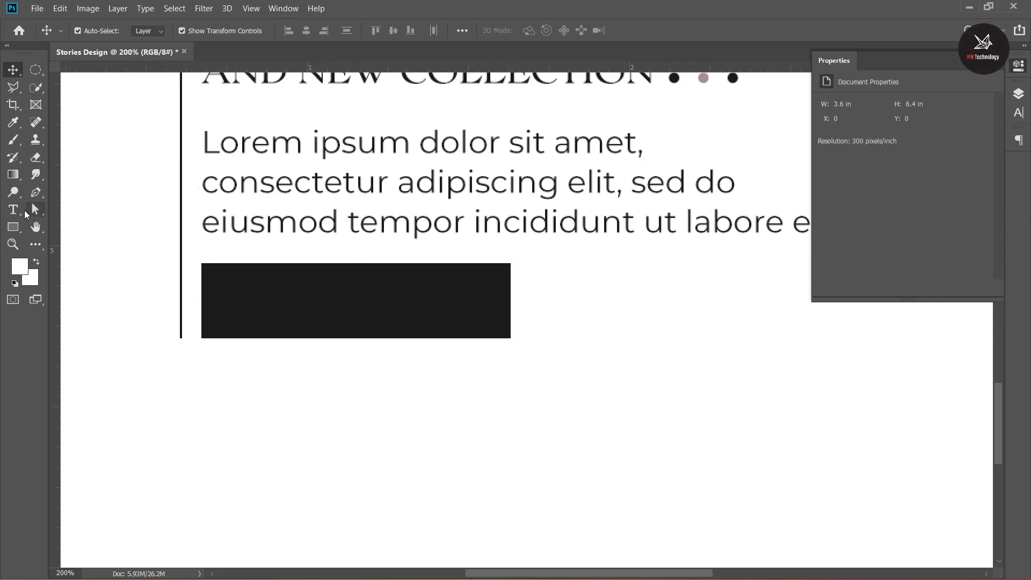
Add the text "Morden design" in the empty area beneath the black rectangle
{"action": "left_click", "coordinate": [14, 210]}
{"action": "left_click", "coordinate": [290, 424]}
{"action": "type", "text": "Morden design"}
{"action": "left_click", "coordinate": [21, 75]}
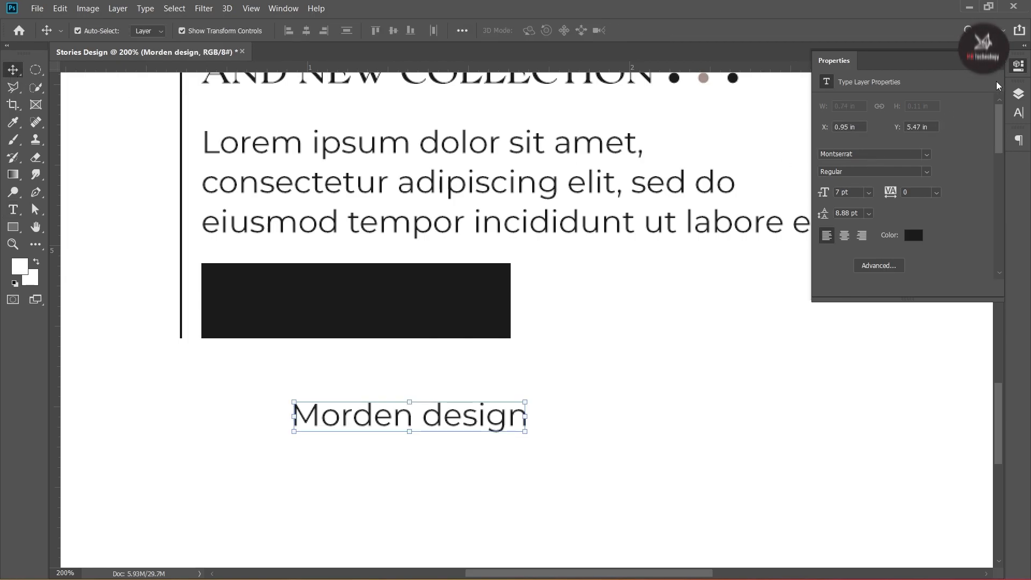
Set the "Morden design" text to all caps in the Collingar DEMO font
{"action": "left_click", "coordinate": [1018, 92]}
{"action": "left_click", "coordinate": [902, 88]}
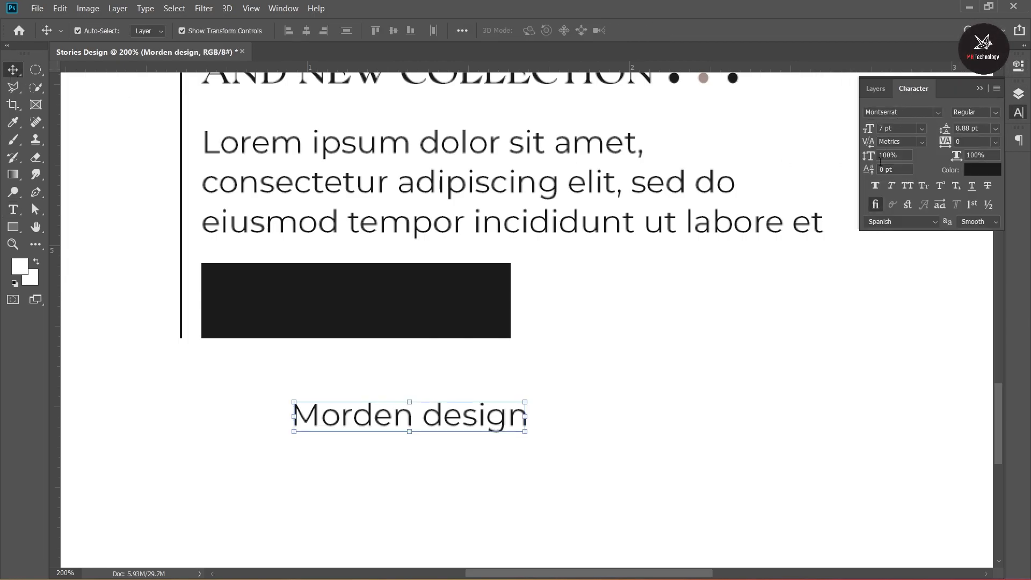
{"action": "left_click", "coordinate": [907, 185]}
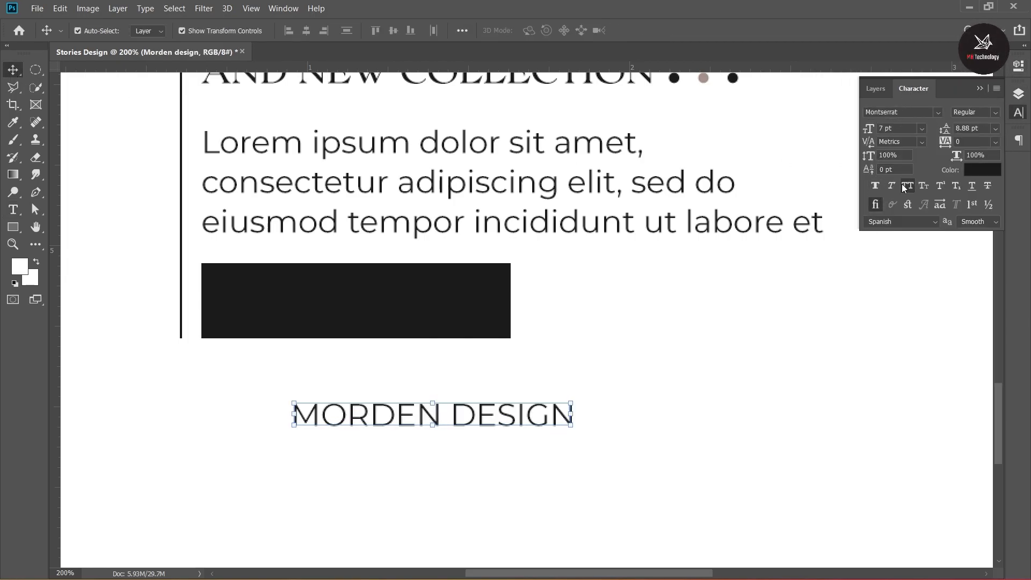
{"action": "left_click", "coordinate": [938, 112]}
{"action": "key", "text": "Down"}
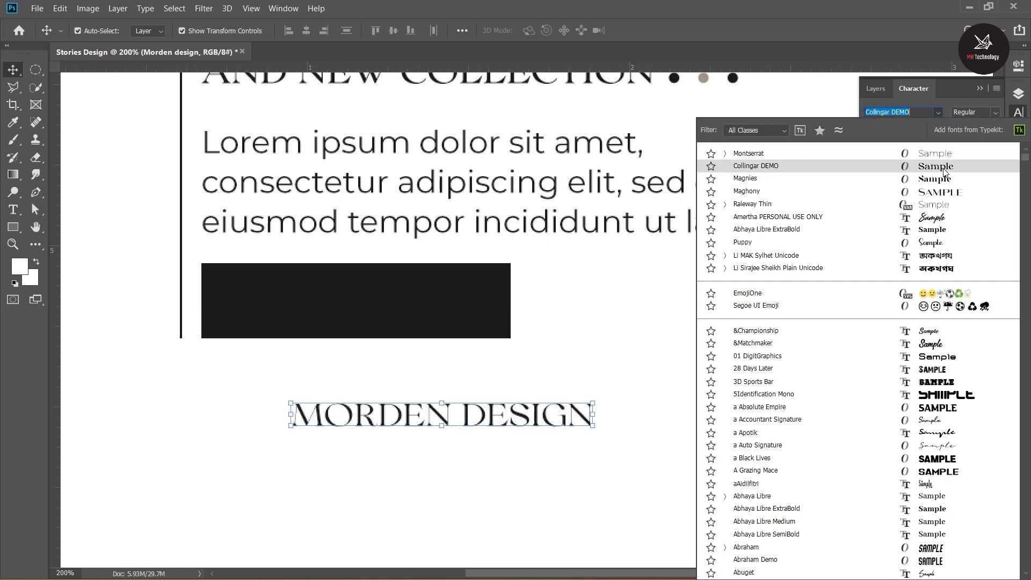
{"action": "key", "text": "Down"}
{"action": "key", "text": "Up"}
{"action": "key", "text": "Return"}
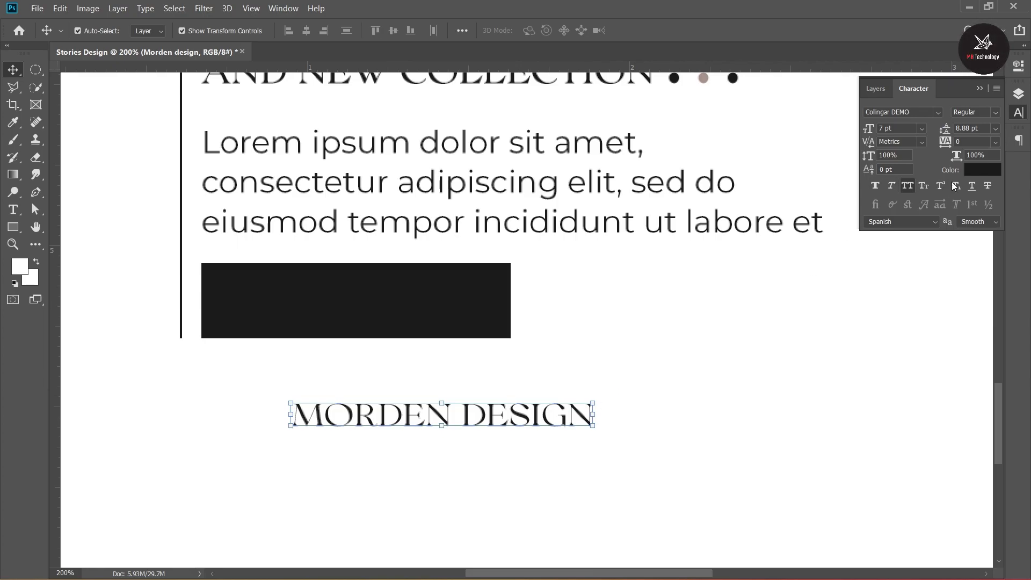
Change the MORDEN DESIGN text color to white ffffff
{"action": "left_click", "coordinate": [972, 172]}
{"action": "left_click", "coordinate": [616, 281]}
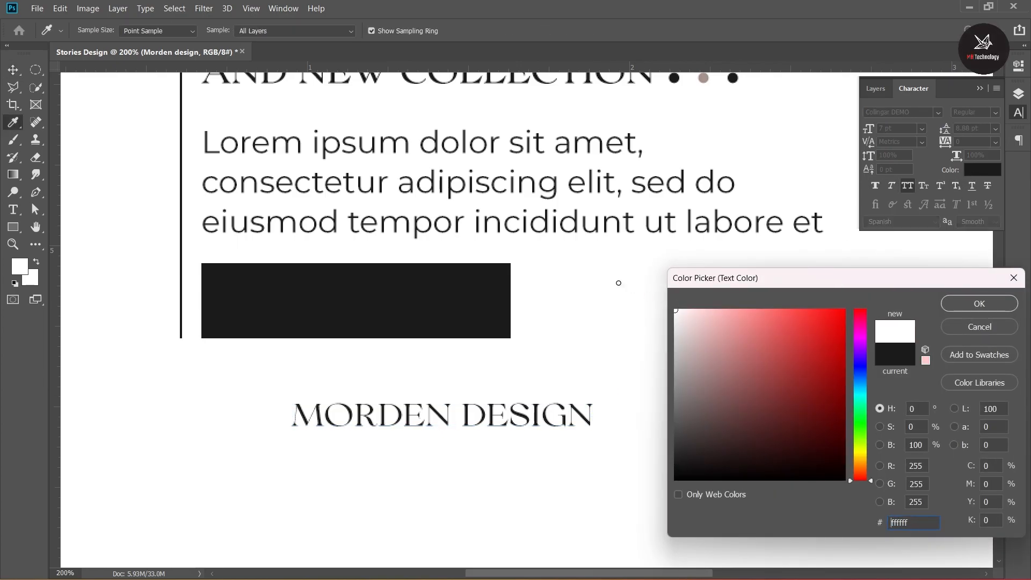
{"action": "left_click", "coordinate": [996, 306]}
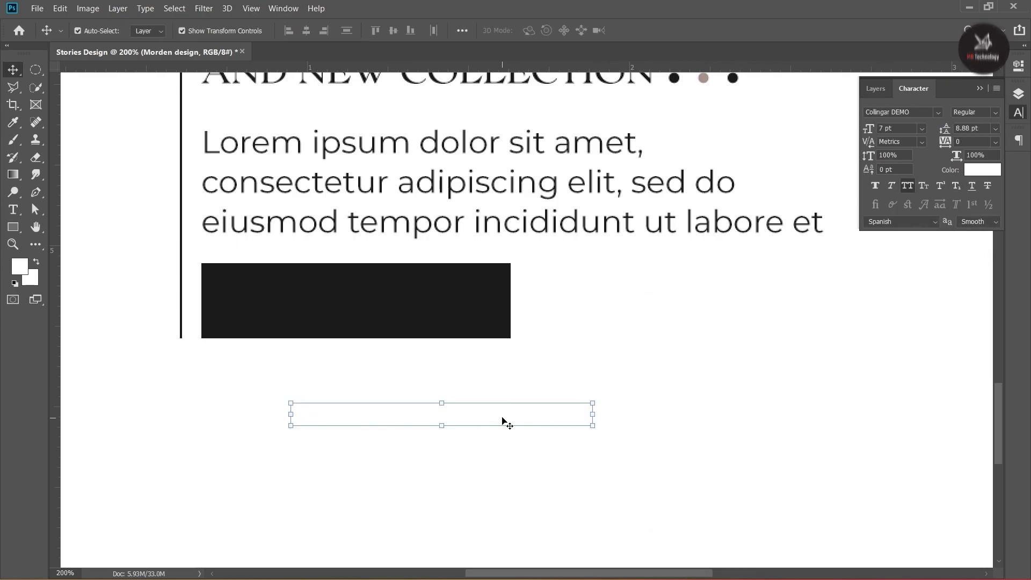
Place the MORDEN DESIGN text on the black rectangle and scale it to about 93% so it fits inside
{"action": "left_click_drag", "start_coordinate": [492, 414], "coordinate": [419, 293]}
{"action": "left_click_drag", "start_coordinate": [521, 301], "coordinate": [506, 300]}
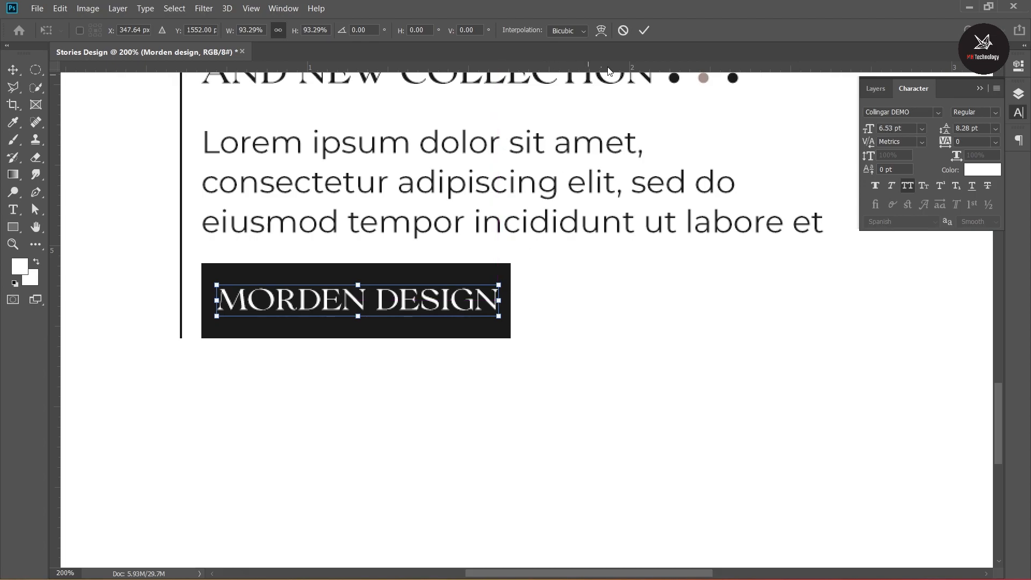
{"action": "left_click", "coordinate": [644, 30]}
Reduce the black rectangle's height to 85.71% by lowering its top edge, keeping the bottom edge in place
{"action": "left_click", "coordinate": [446, 276]}
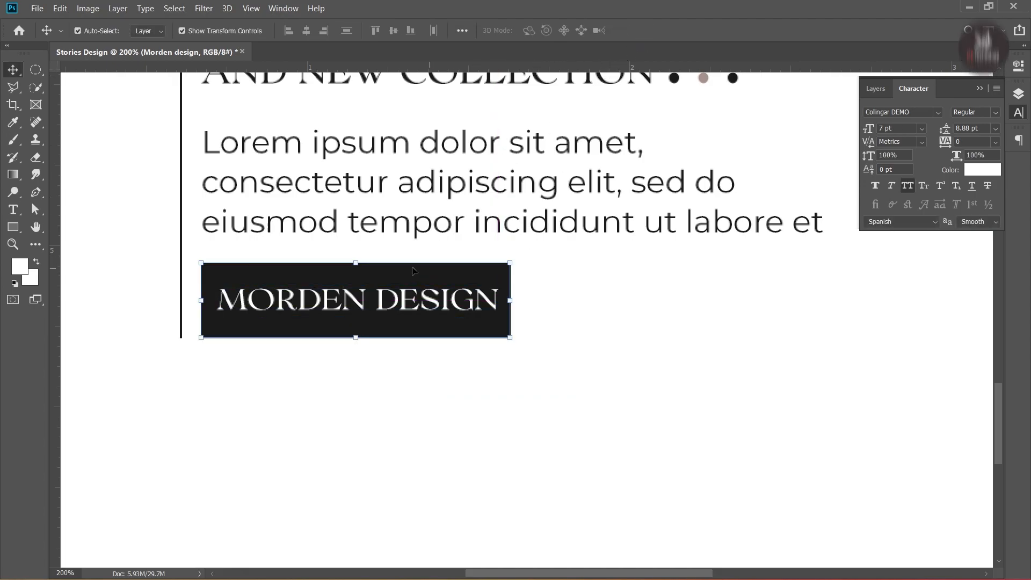
{"action": "left_click_drag", "start_coordinate": [358, 265], "coordinate": [357, 275]}
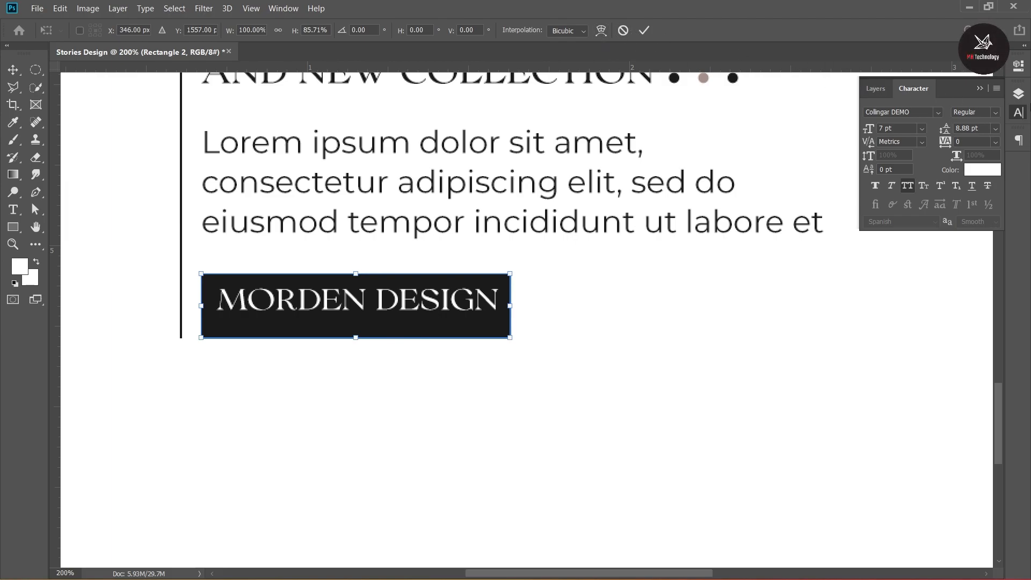
{"action": "left_click", "coordinate": [644, 30]}
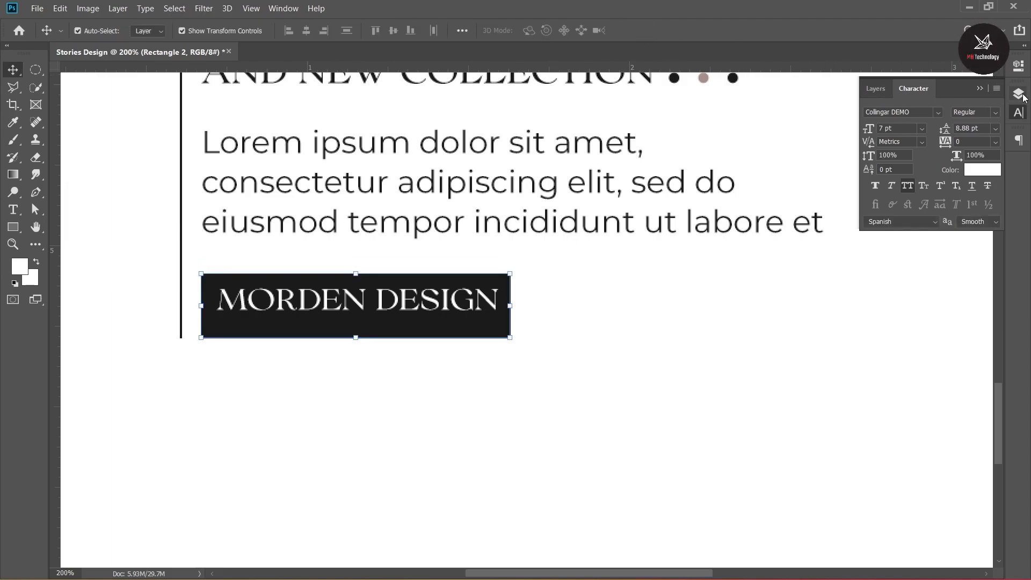
Center the MORDEN DESIGN text horizontally and vertically within the black rectangle
{"action": "left_click", "coordinate": [1018, 94]}
{"action": "left_click", "coordinate": [927, 178], "text": "ctrl"}
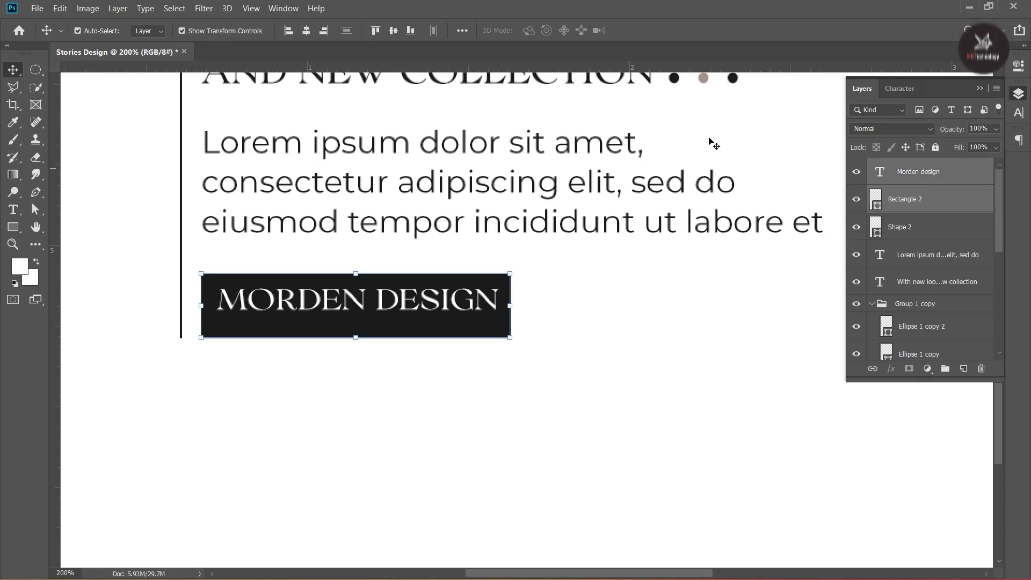
{"action": "left_click", "coordinate": [306, 30]}
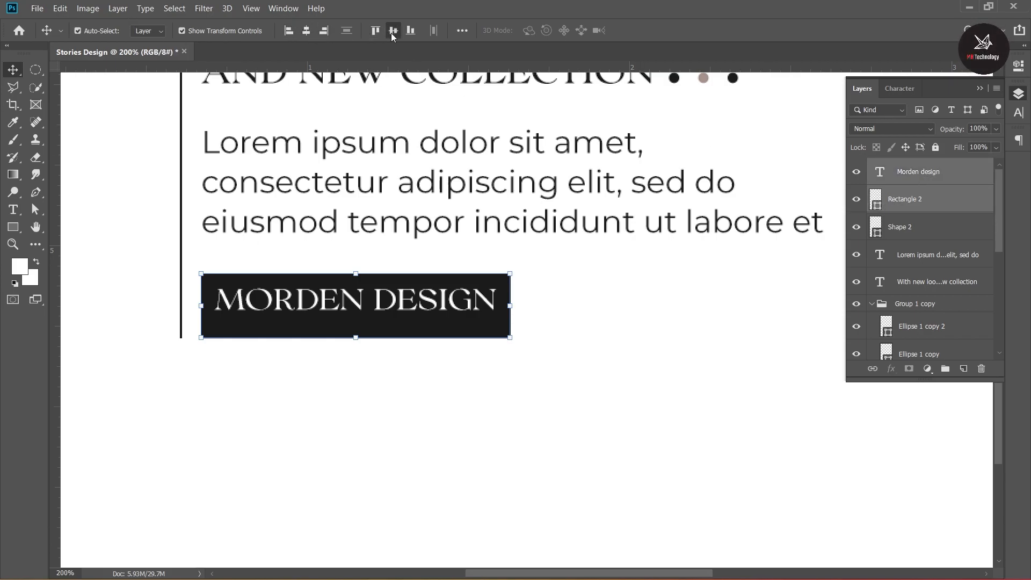
{"action": "left_click", "coordinate": [393, 31]}
{"action": "left_click", "coordinate": [566, 381]}
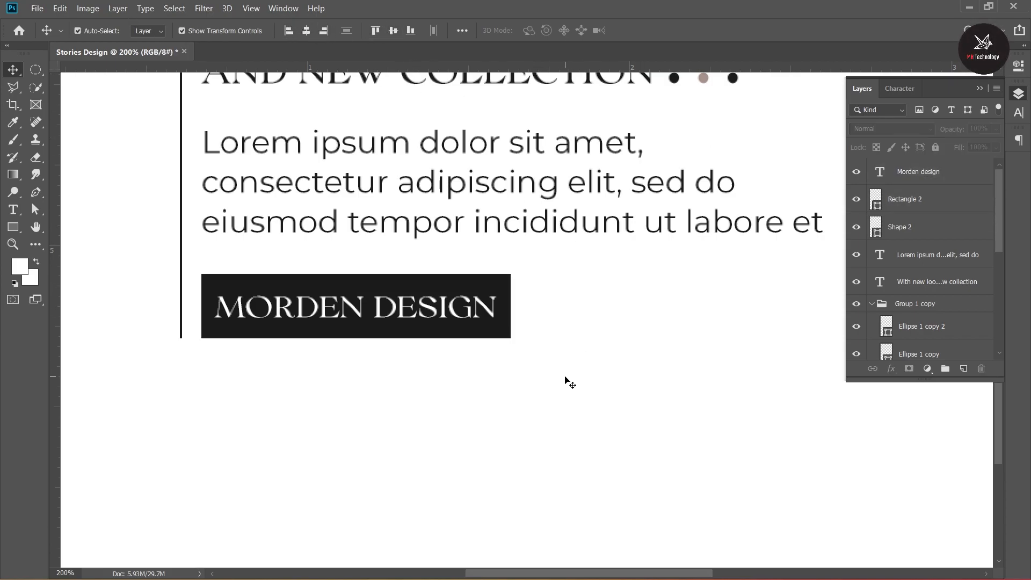
Extend the vertical line's lower end below the black label, stretching its height to about 110%
{"action": "key", "text": "ctrl+minus"}
{"action": "key", "text": "ctrl+minus"}
{"action": "key", "text": "ctrl+minus"}
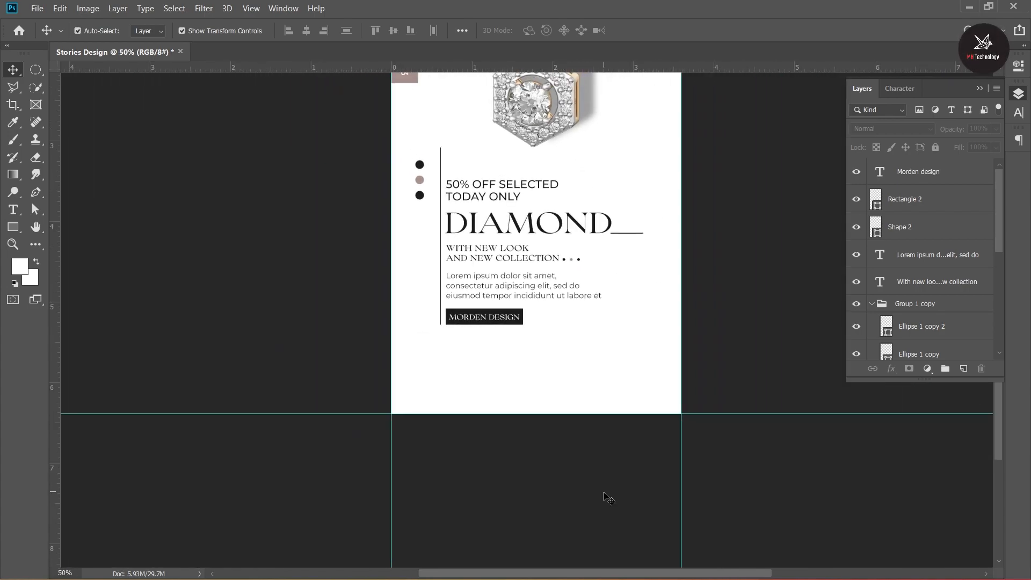
{"action": "scroll", "coordinate": [591, 471], "scroll_direction": "up", "scroll_amount": 5}
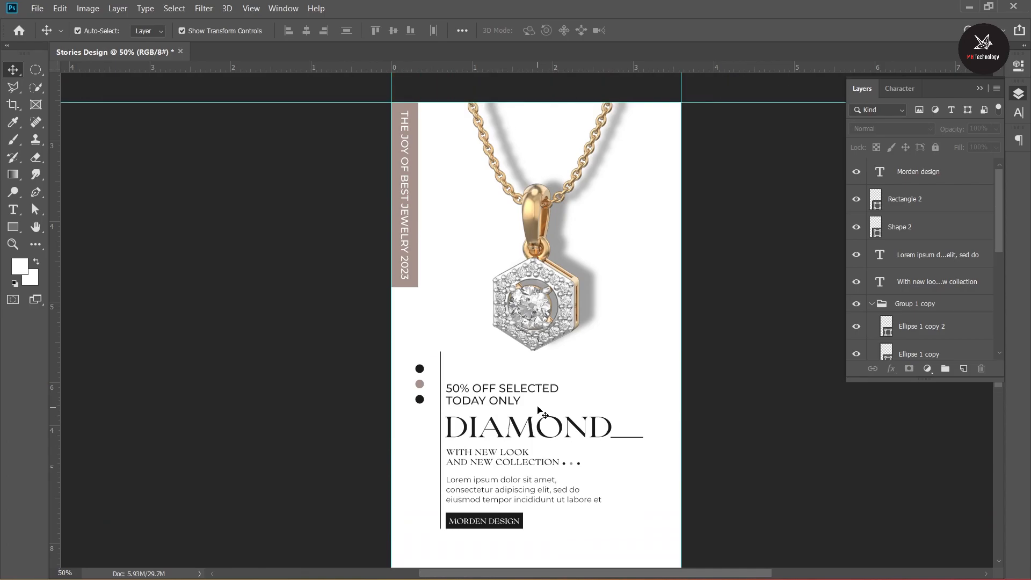
{"action": "scroll", "coordinate": [540, 411], "scroll_direction": "down", "scroll_amount": 4}
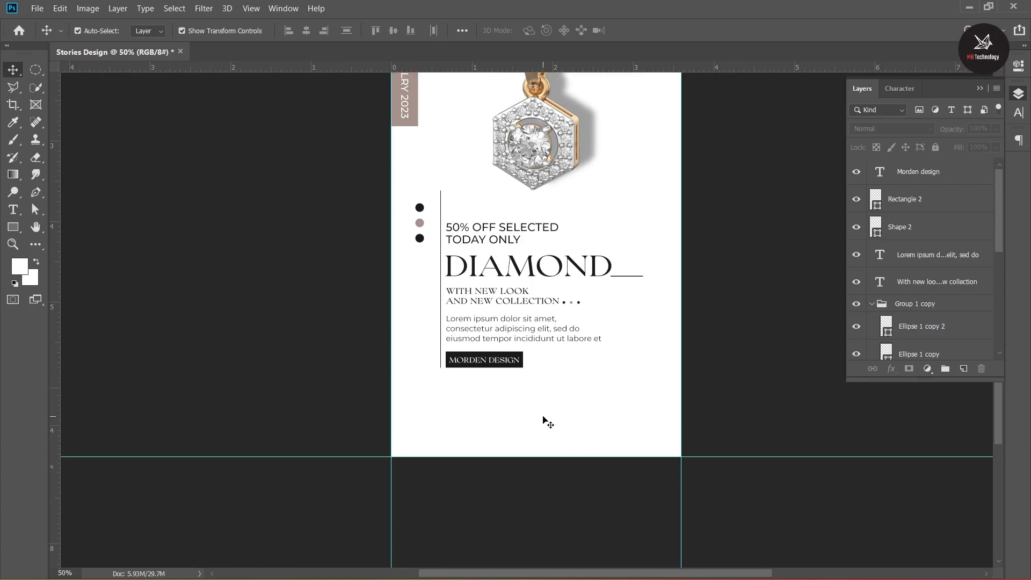
{"action": "scroll", "coordinate": [460, 380], "scroll_direction": "up", "scroll_amount": 5}
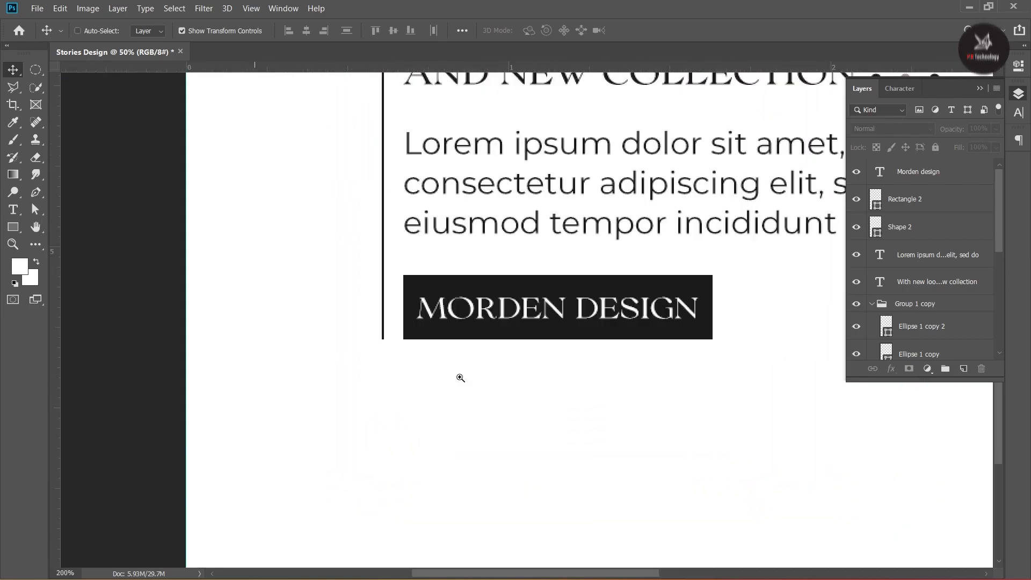
{"action": "left_click", "coordinate": [344, 322]}
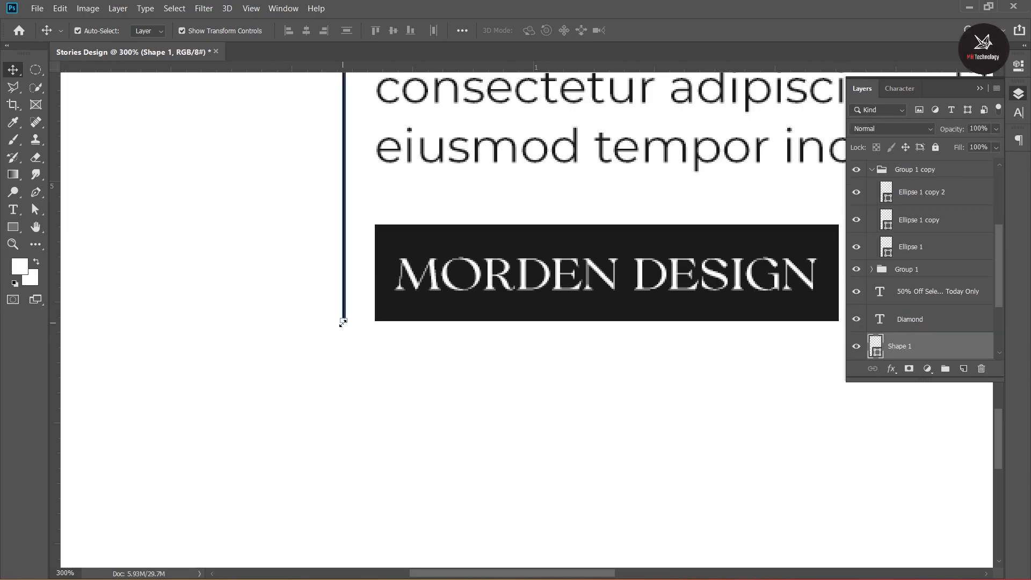
{"action": "left_click_drag", "start_coordinate": [343, 322], "coordinate": [343, 420]}
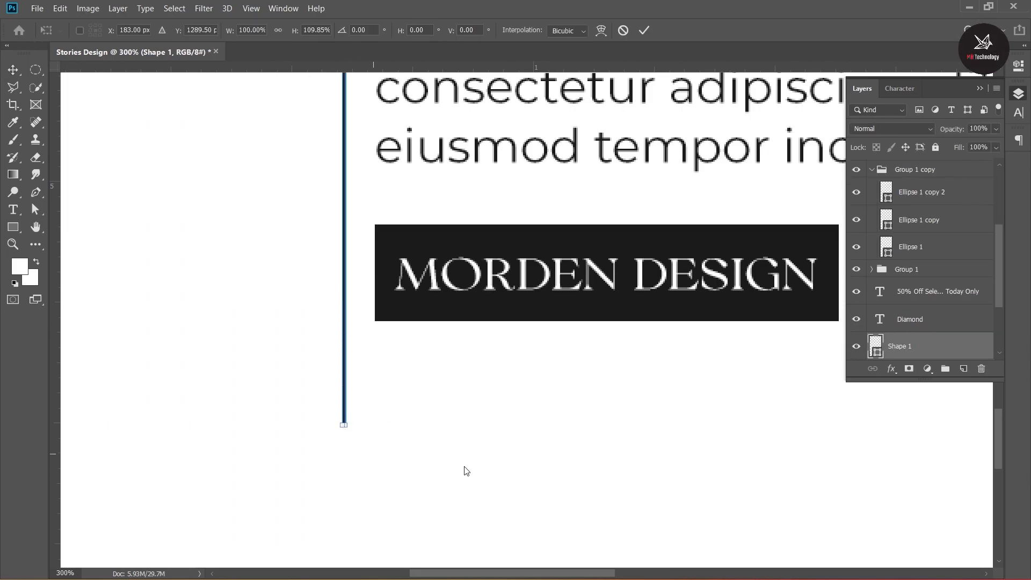
{"action": "key", "text": "Return"}
{"action": "key", "text": "ctrl+minus"}
{"action": "key", "text": "ctrl+minus"}
{"action": "scroll", "coordinate": [547, 480], "scroll_direction": "up", "scroll_amount": 2}
{"action": "left_click", "coordinate": [648, 555]}
{"action": "left_click", "coordinate": [527, 396], "text": "ctrl"}
{"action": "left_click", "coordinate": [527, 395], "text": "ctrl"}
{"action": "left_click_drag", "start_coordinate": [548, 350], "coordinate": [444, 433]}
{"action": "scroll", "coordinate": [445, 311], "scroll_direction": "up", "scroll_amount": 1}
{"action": "left_click", "coordinate": [437, 153]}
{"action": "left_click", "coordinate": [96, 375]}
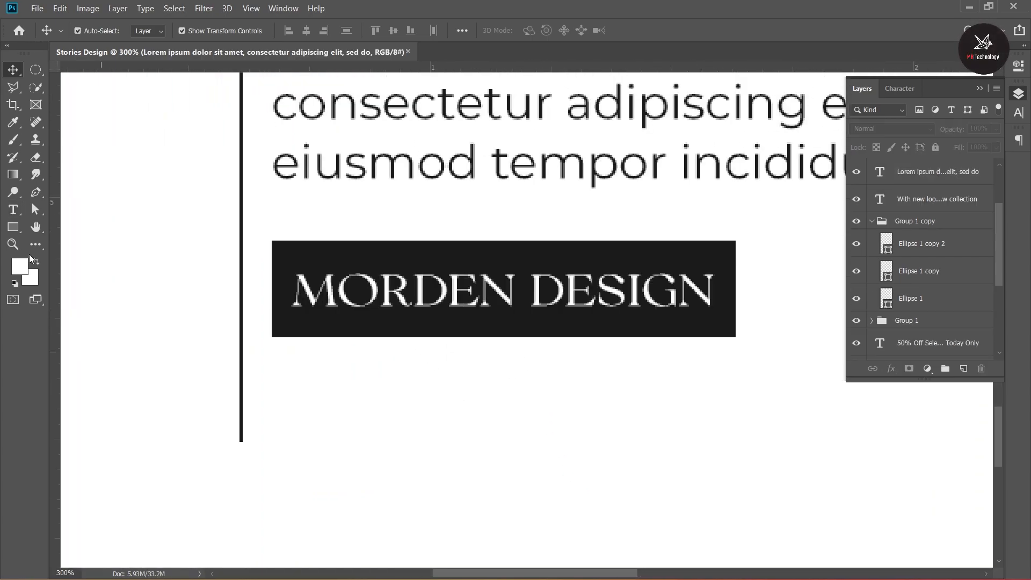
{"action": "left_click", "coordinate": [13, 211]}
{"action": "left_click", "coordinate": [290, 382]}
{"action": "type", "text": "www"}
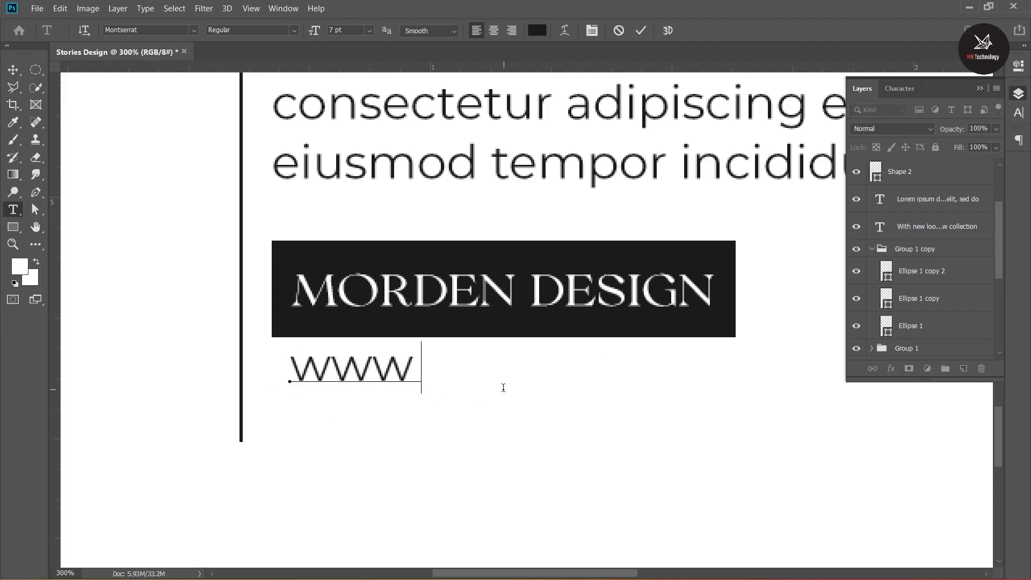
{"action": "type", "text": ".websi"}
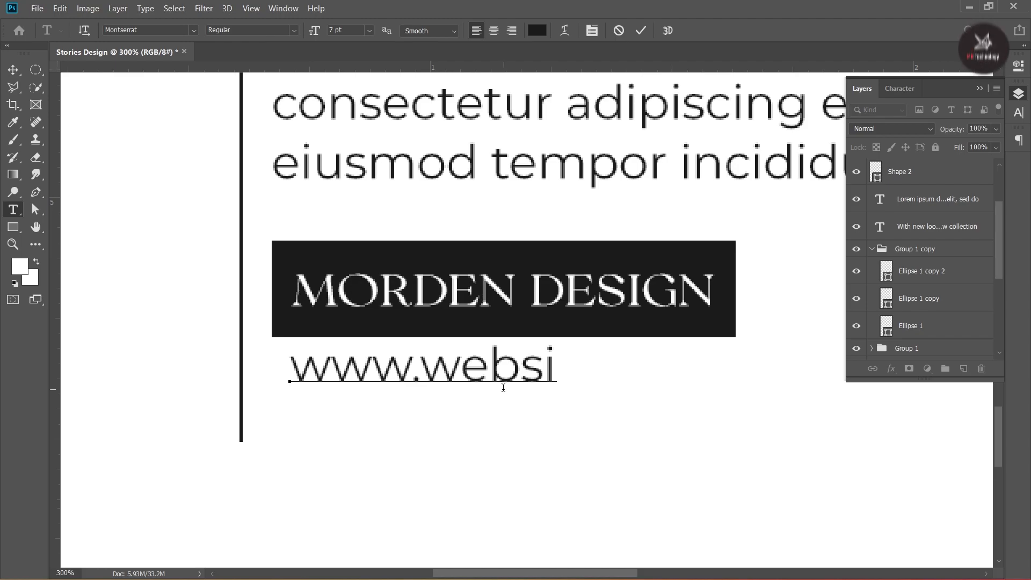
{"action": "type", "text": "te.com"}
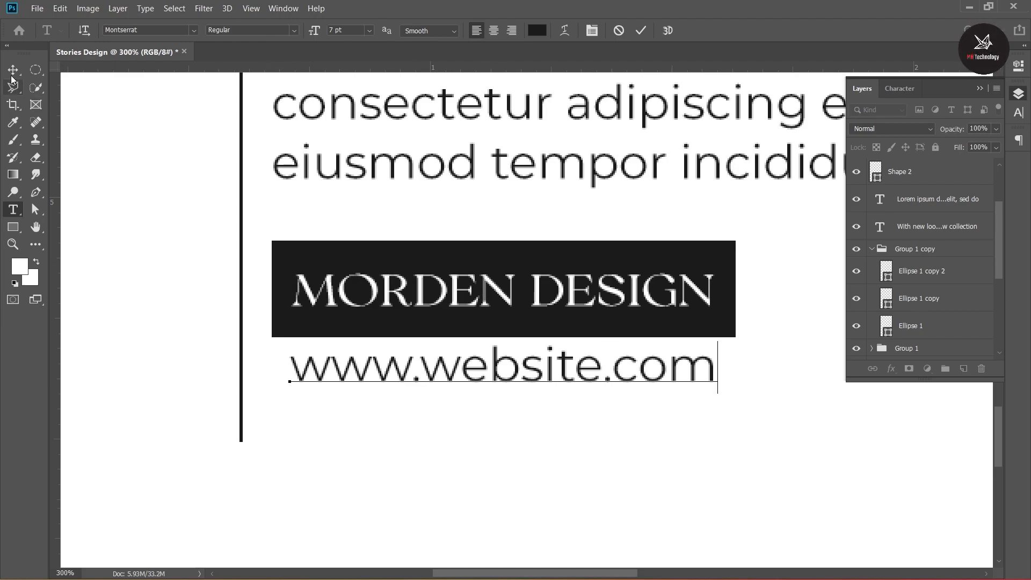
{"action": "left_click", "coordinate": [13, 69]}
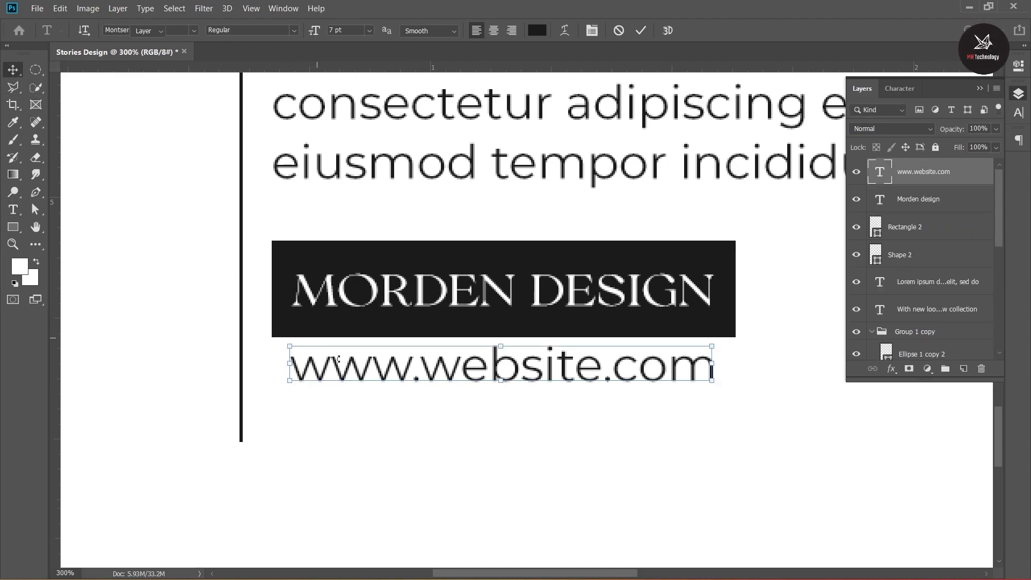
{"action": "left_click_drag", "start_coordinate": [408, 377], "coordinate": [392, 383]}
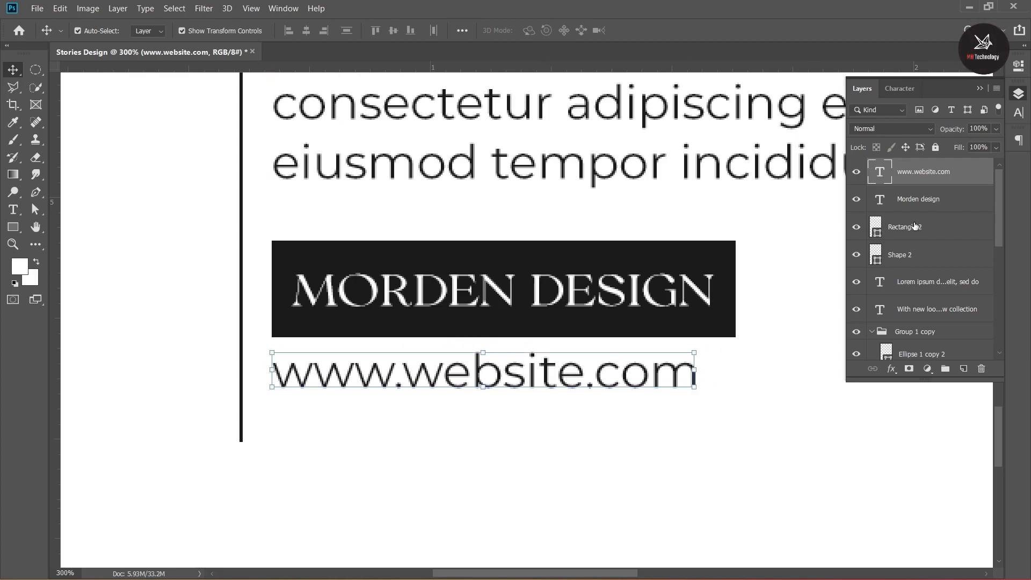
Set the website text's leading to Auto and its tracking to 200
{"action": "left_click", "coordinate": [917, 90]}
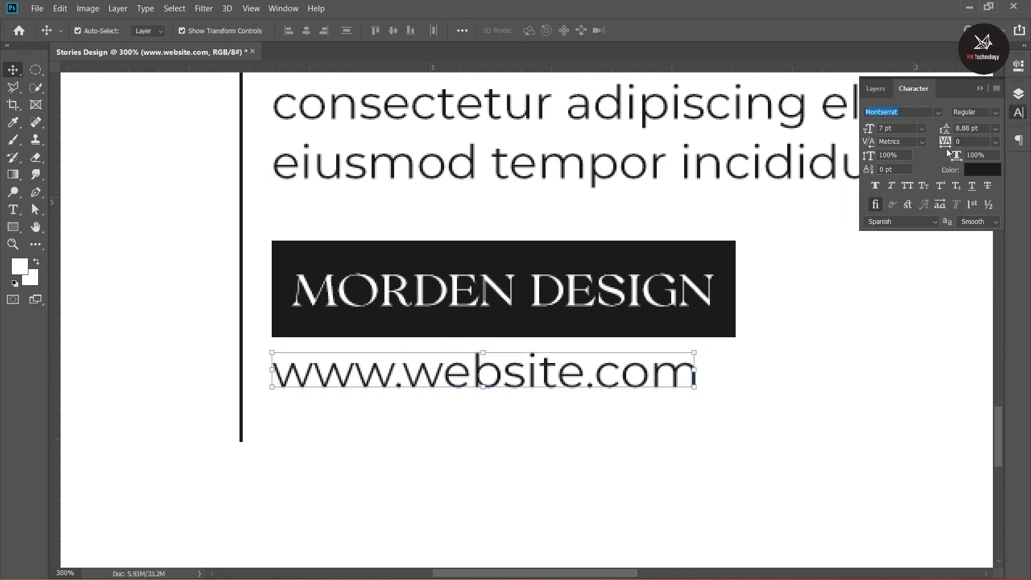
{"action": "left_click", "coordinate": [994, 128]}
{"action": "left_click", "coordinate": [979, 141]}
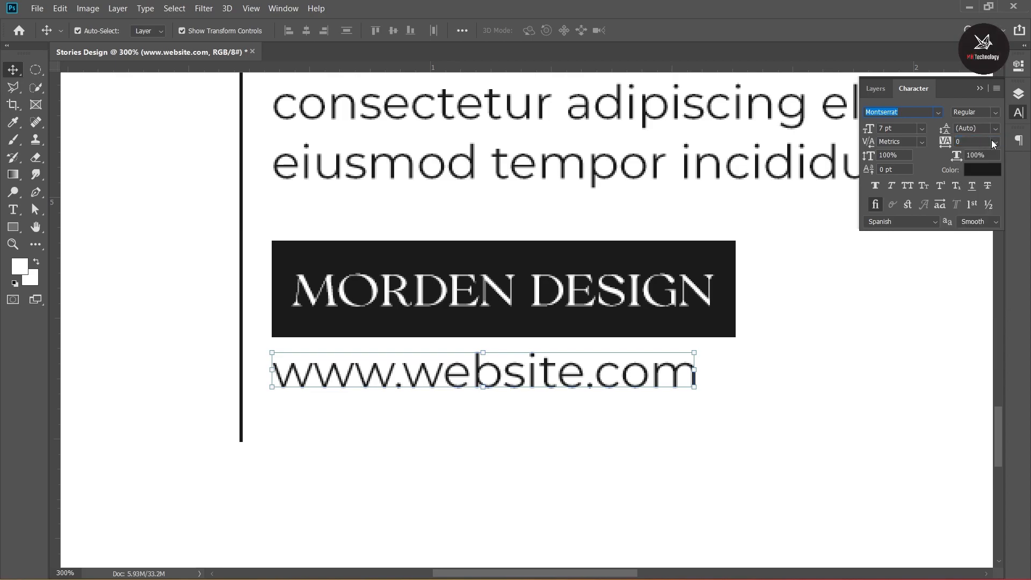
{"action": "left_click", "coordinate": [994, 144]}
{"action": "left_click", "coordinate": [978, 299]}
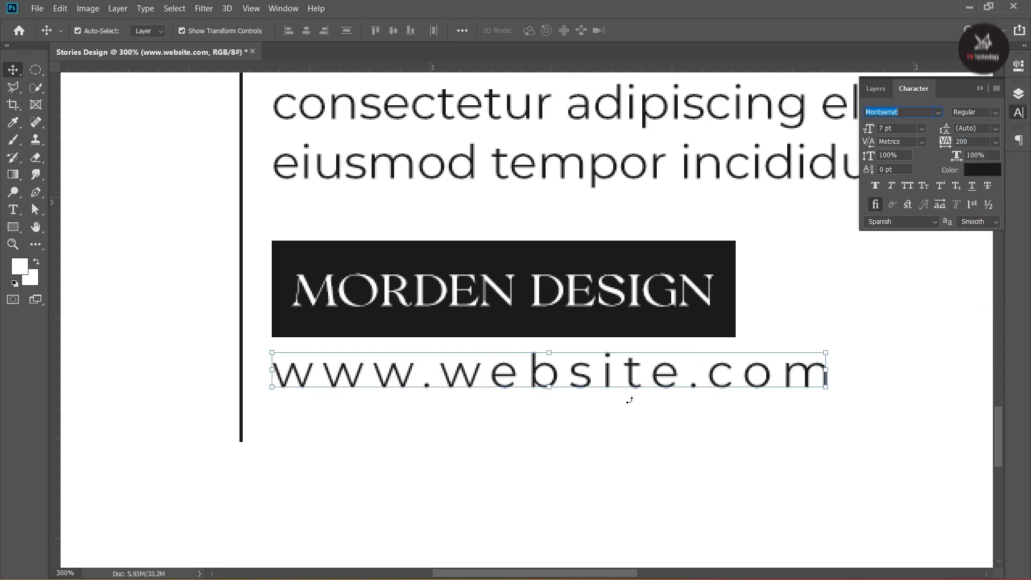
{"action": "left_click", "coordinate": [866, 467]}
Review the spacing of the text block, label and website line against the pendant and the page's lower edge
{"action": "key", "text": "ctrl+minus"}
{"action": "key", "text": "ctrl+minus"}
{"action": "key", "text": "ctrl+minus"}
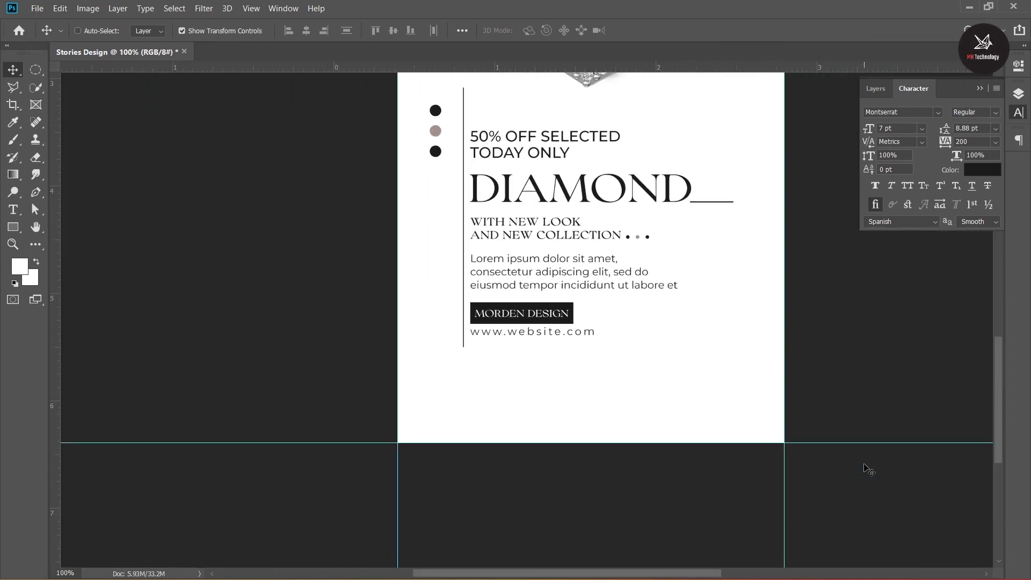
{"action": "scroll", "coordinate": [835, 438], "scroll_direction": "up", "scroll_amount": 3}
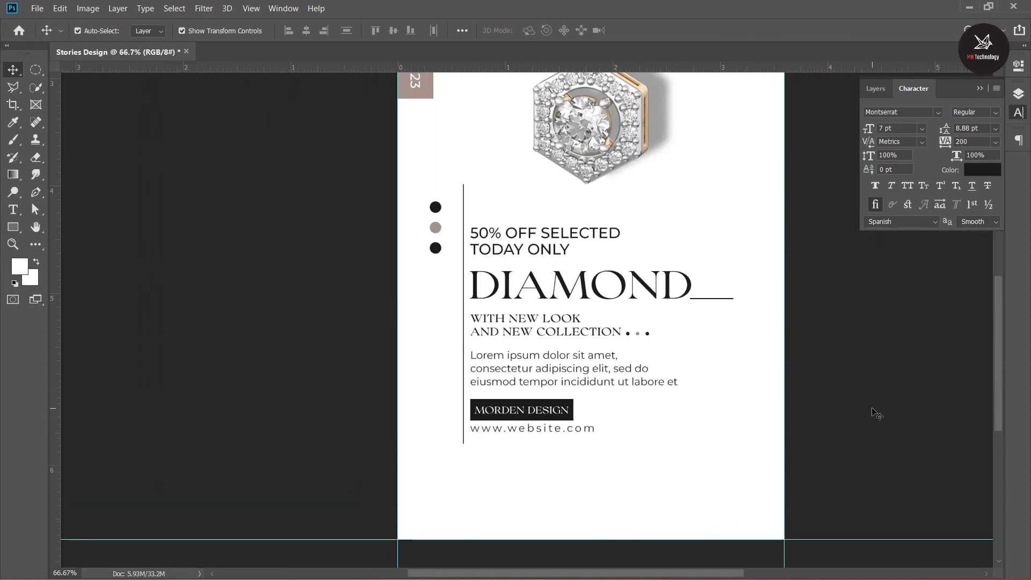
{"action": "scroll", "coordinate": [766, 423], "scroll_direction": "down", "scroll_amount": 3}
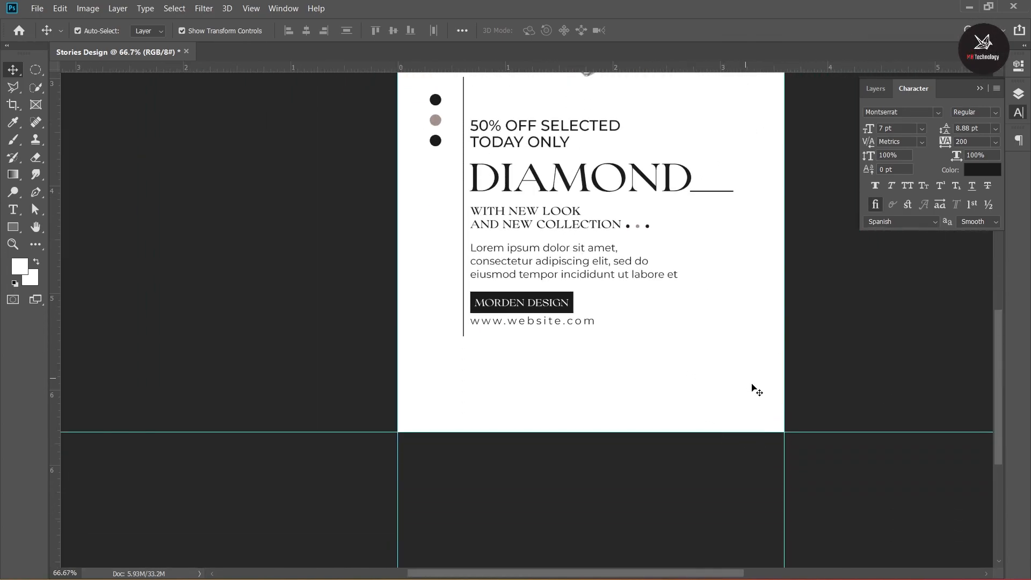
{"action": "scroll", "coordinate": [754, 390], "scroll_direction": "up", "scroll_amount": 2}
{"action": "key", "text": "ctrl+minus"}
{"action": "scroll", "coordinate": [754, 391], "scroll_direction": "up", "scroll_amount": 3}
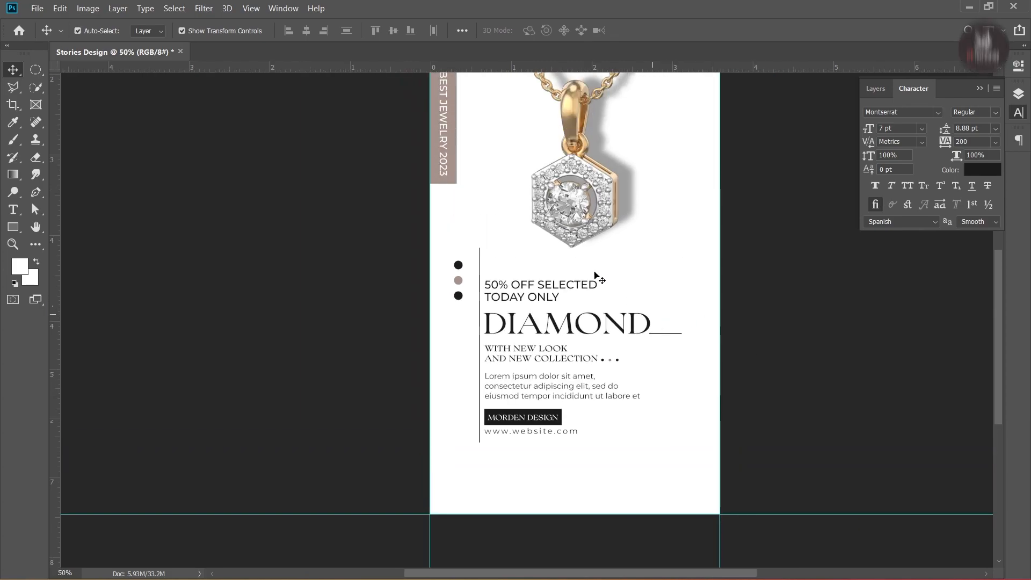
{"action": "scroll", "coordinate": [483, 215], "scroll_direction": "up", "scroll_amount": 1}
Duplicate the brown headline bar into the page's lower-right corner, leaving only a narrow strip inside the page edge
{"action": "left_click", "coordinate": [457, 191]}
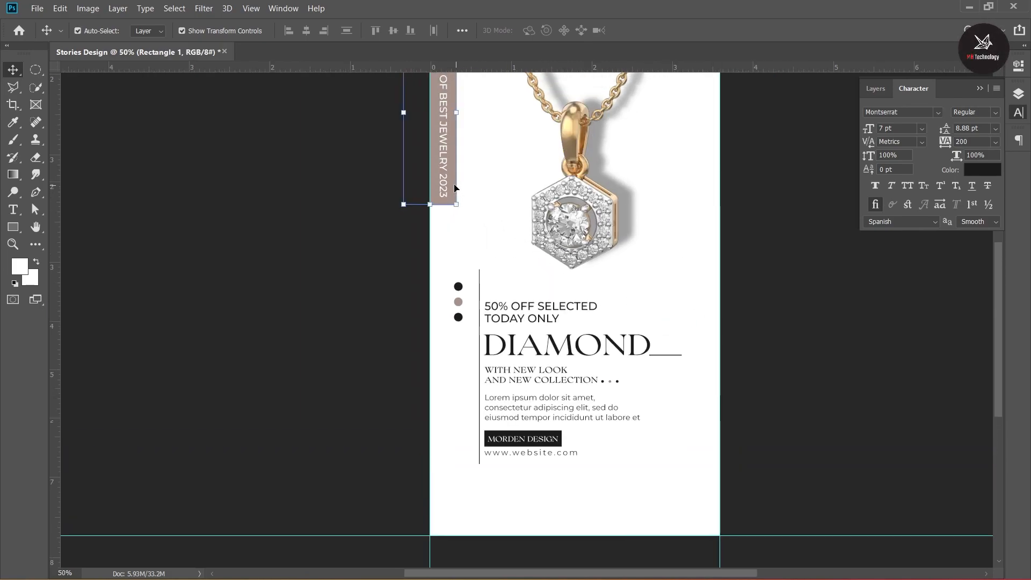
{"action": "left_click_drag", "start_coordinate": [454, 186], "coordinate": [757, 549]}
{"action": "scroll", "coordinate": [849, 353], "scroll_direction": "down", "scroll_amount": 2}
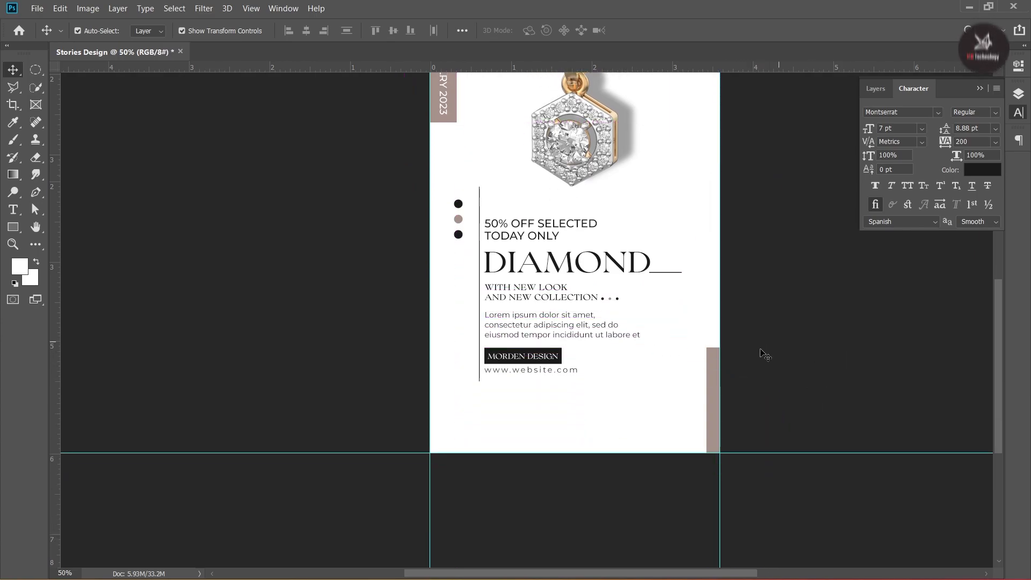
Lower the copied brown bar's top edge until it is level with the vertical line's lower end
{"action": "left_click", "coordinate": [713, 337]}
{"action": "left_click_drag", "start_coordinate": [712, 330], "coordinate": [709, 365]}
{"action": "left_click", "coordinate": [892, 356]}
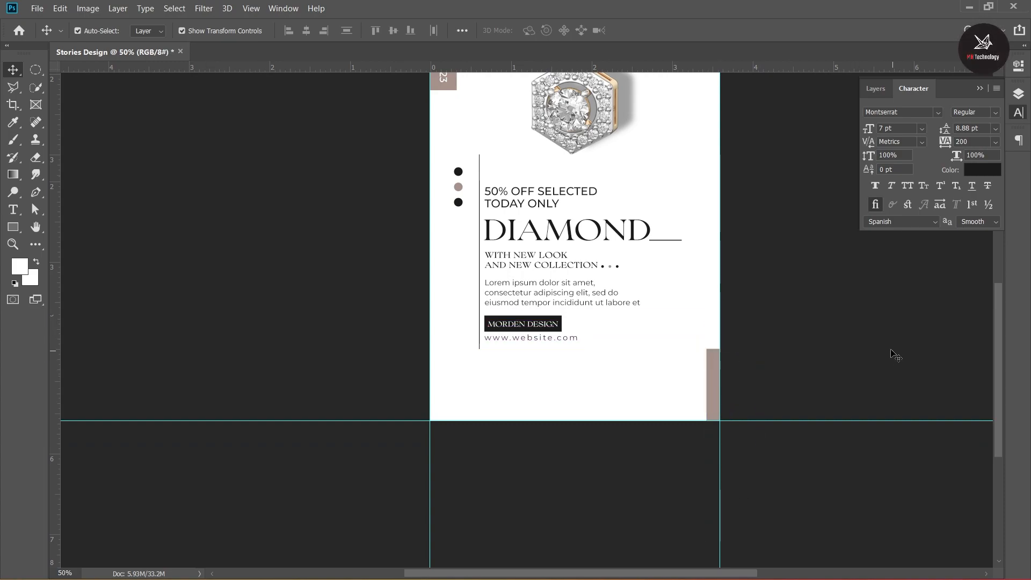
{"action": "scroll", "coordinate": [872, 355], "scroll_direction": "up", "scroll_amount": 1}
{"action": "key", "text": "ctrl+minus"}
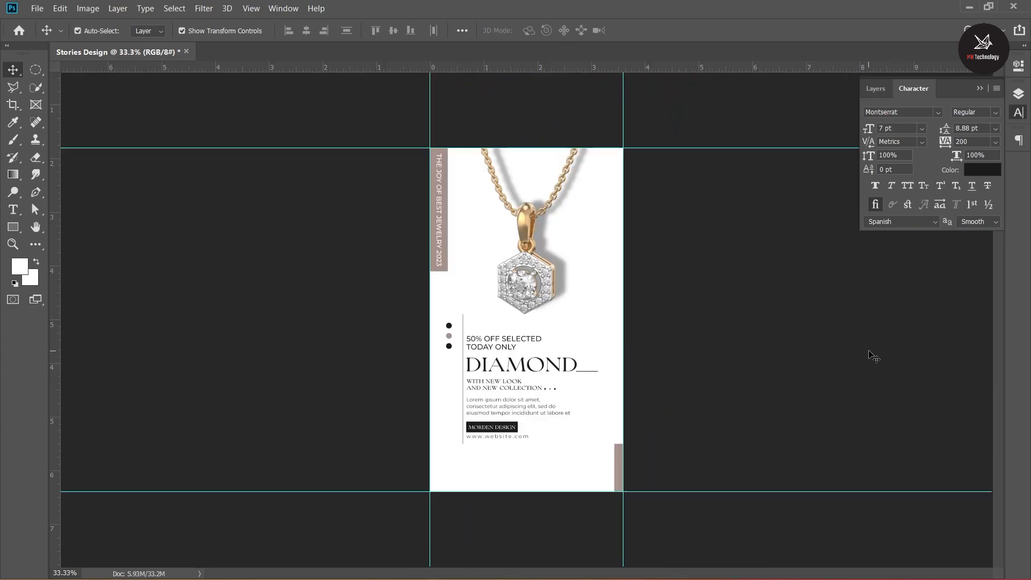